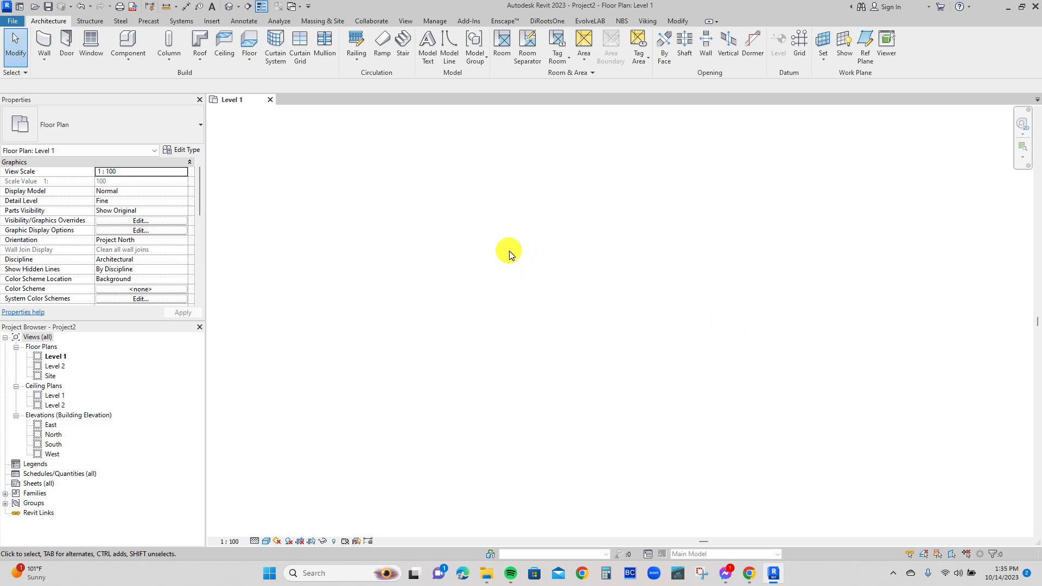
Draw a horizontal Generic - 200mm wall about 1740 mm long on Level 1.
key("w")
key("a")
left_click(466, 299)
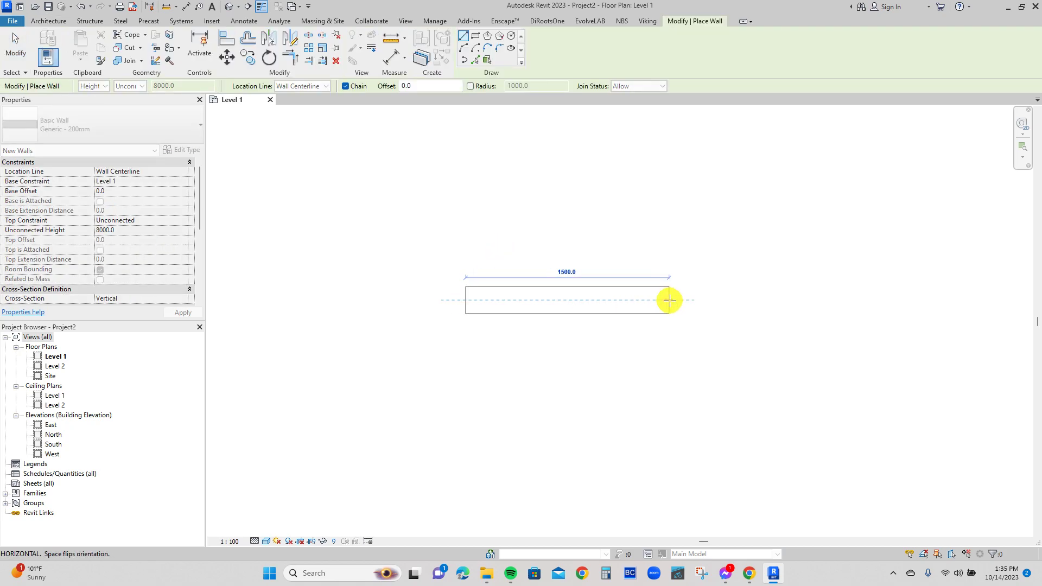
left_click(703, 300)
key("Escape")
key("Escape")
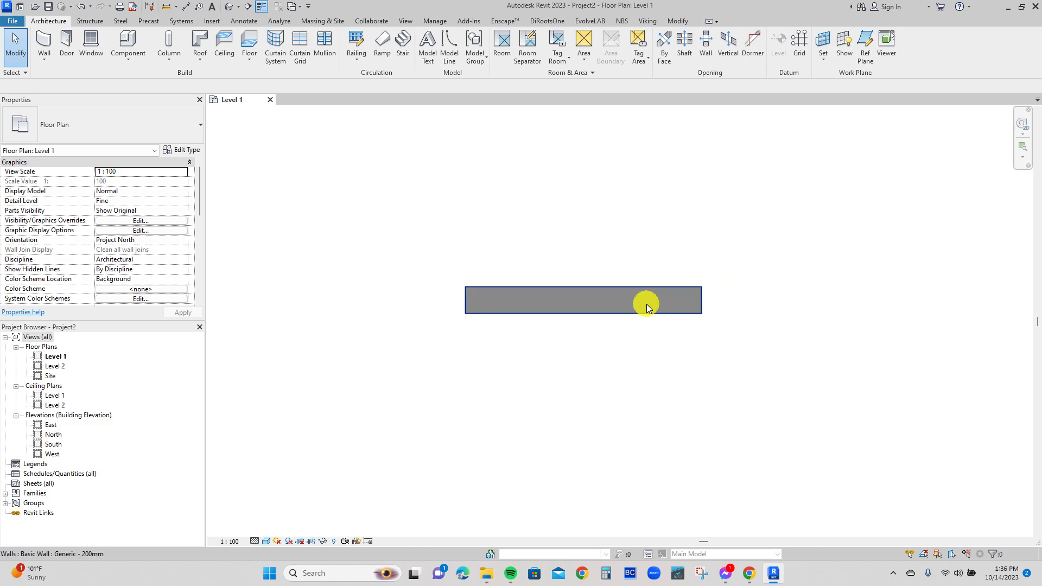
Duplicate the wall's type as WALL FINISHED and apply it to the wall.
left_click(664, 297)
left_click(183, 152)
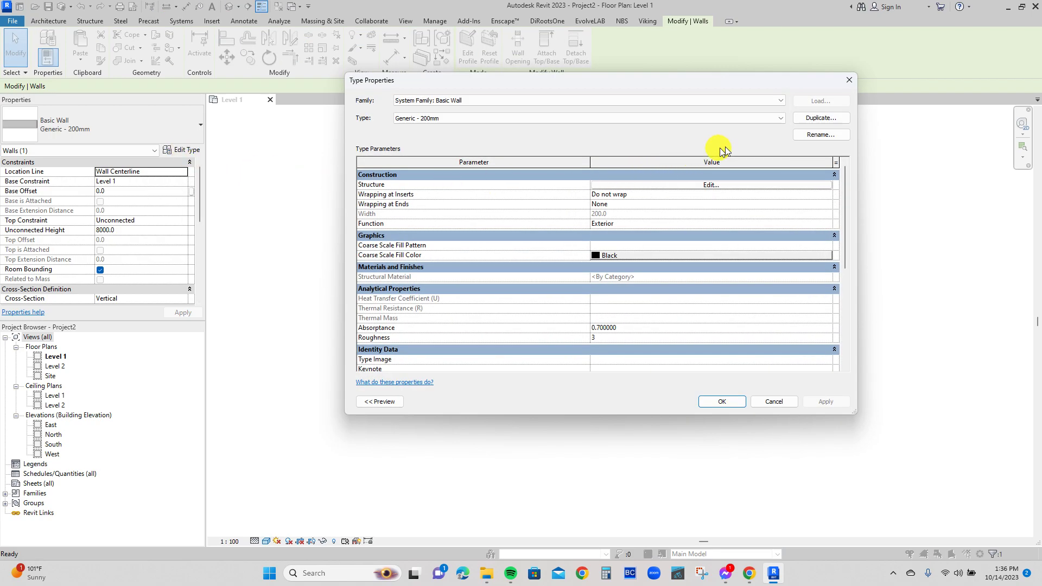
left_click(809, 120)
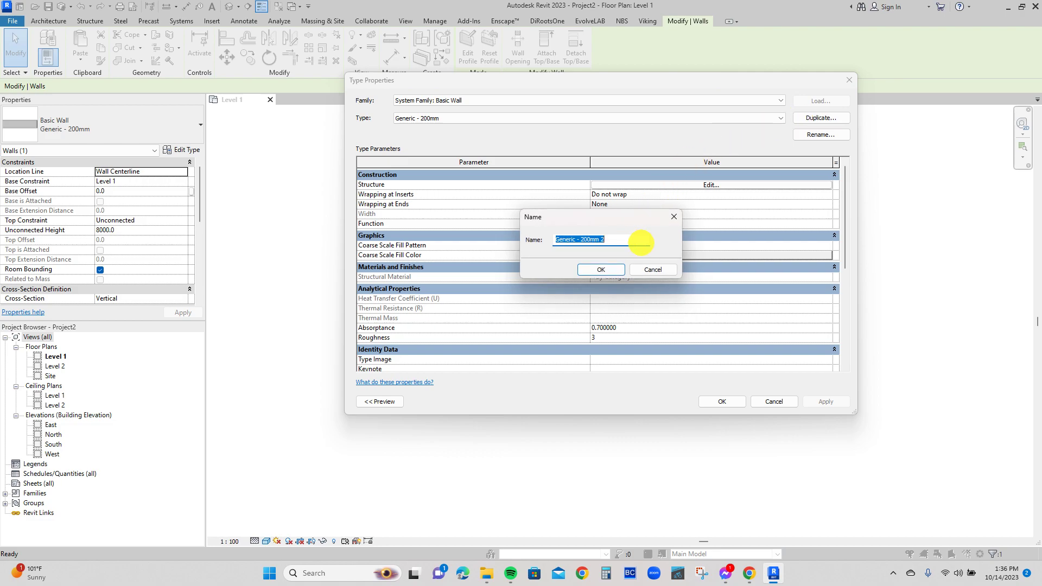
type("wa")
key("BackSpace")
key("BackSpace")
type("WALL FINISHED")
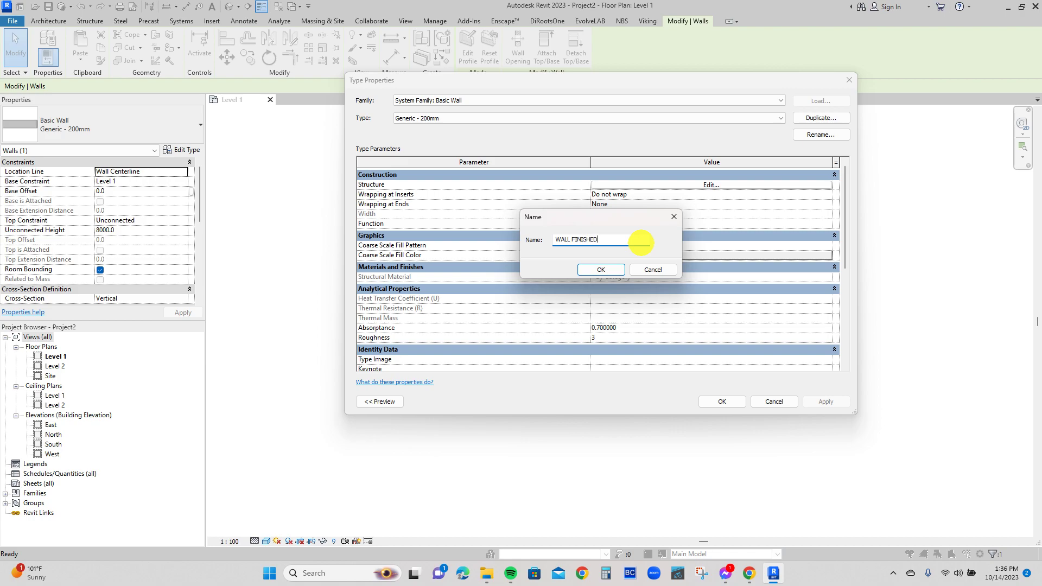
left_click(602, 269)
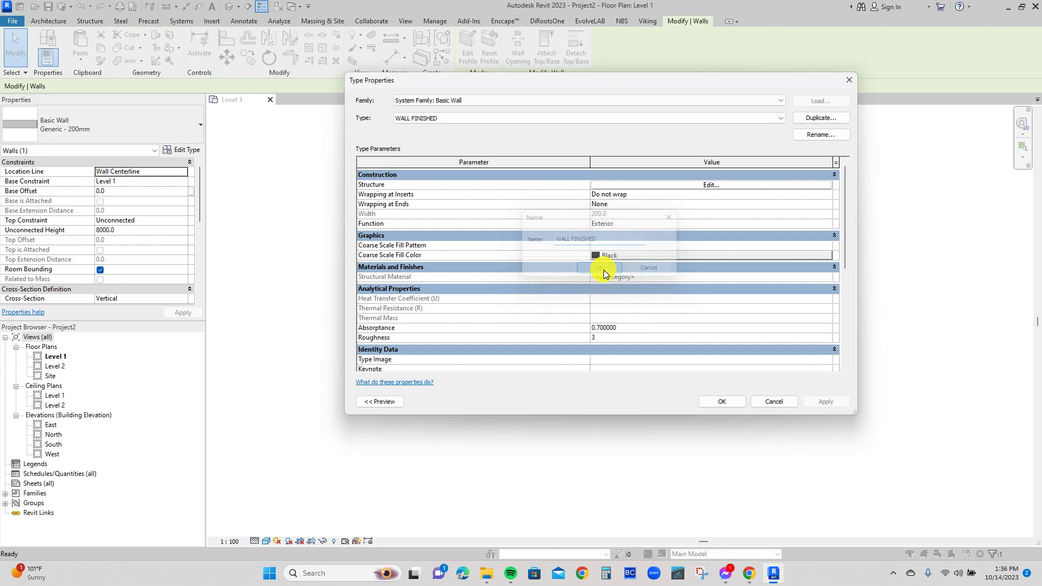
left_click(728, 402)
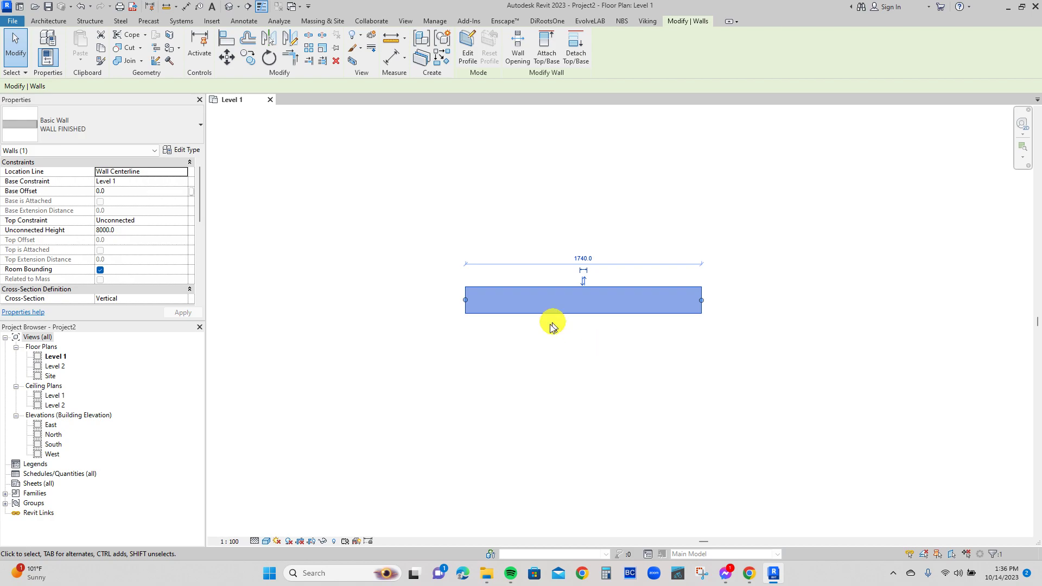
Insert a new layer in the WALL FINISHED structure and move it outside the exterior core boundary.
left_click(525, 354)
left_click(510, 307)
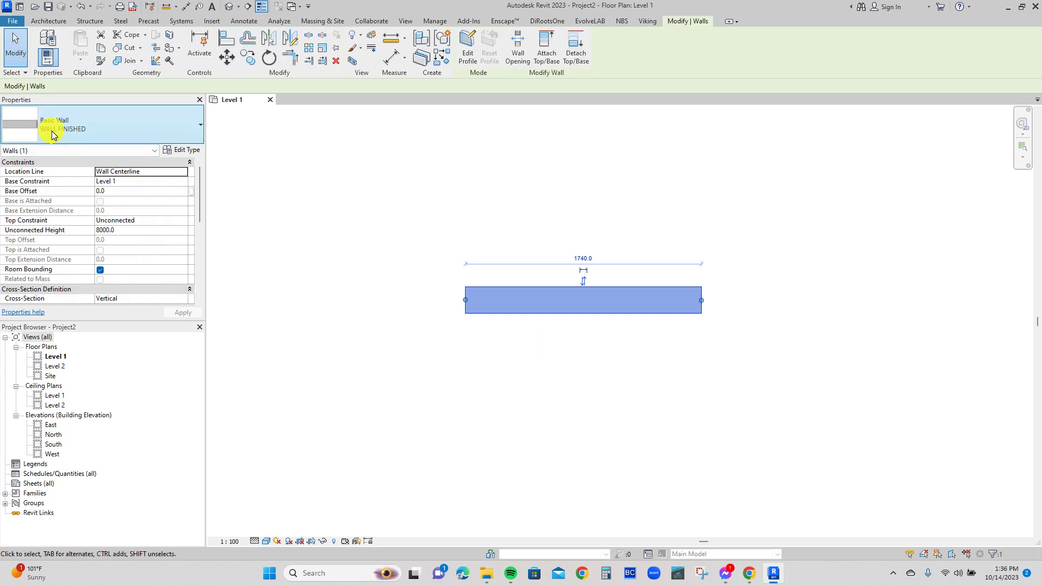
left_click(184, 152)
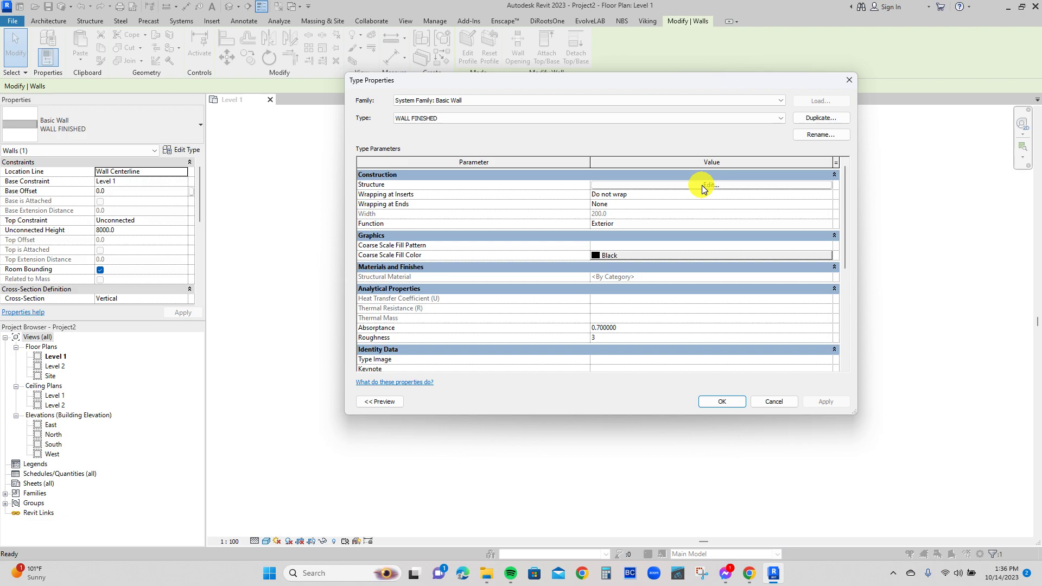
left_click(702, 185)
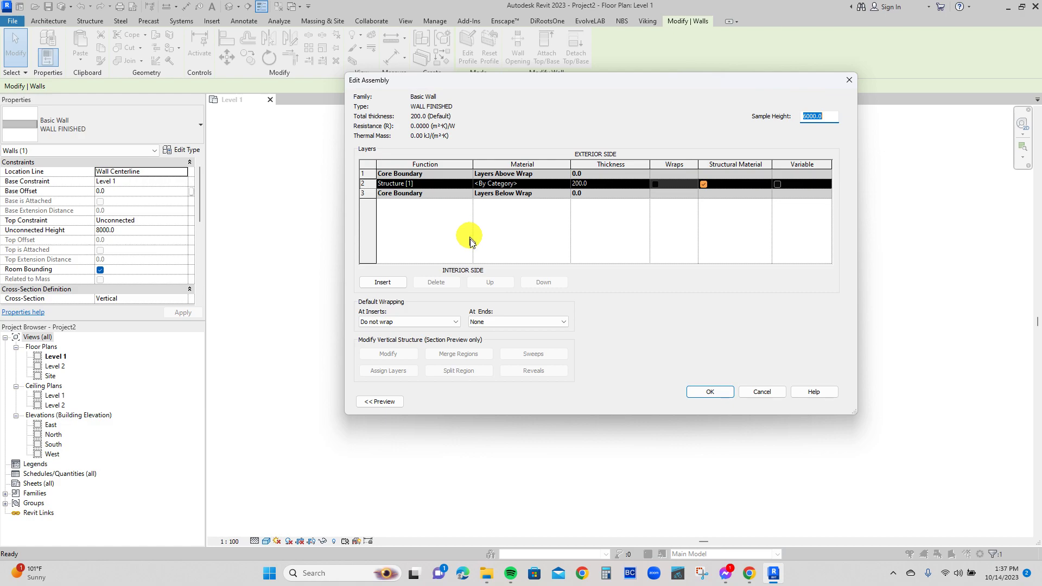
left_click(390, 280)
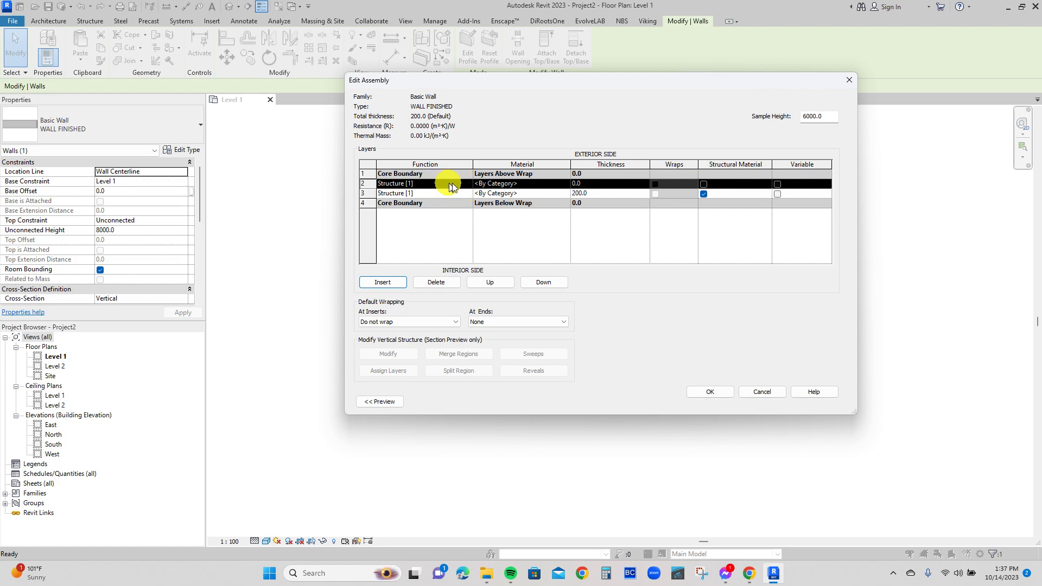
left_click(489, 281)
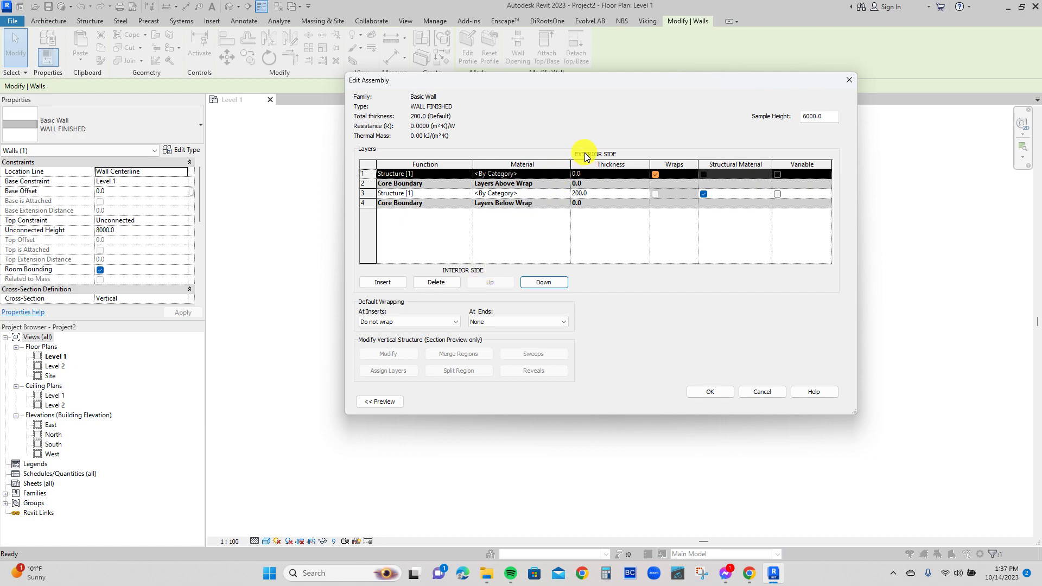
Set the new exterior layer's function to Thermal/Air Layer [3] and its thickness to 25 mm.
left_click(464, 173)
left_click(464, 172)
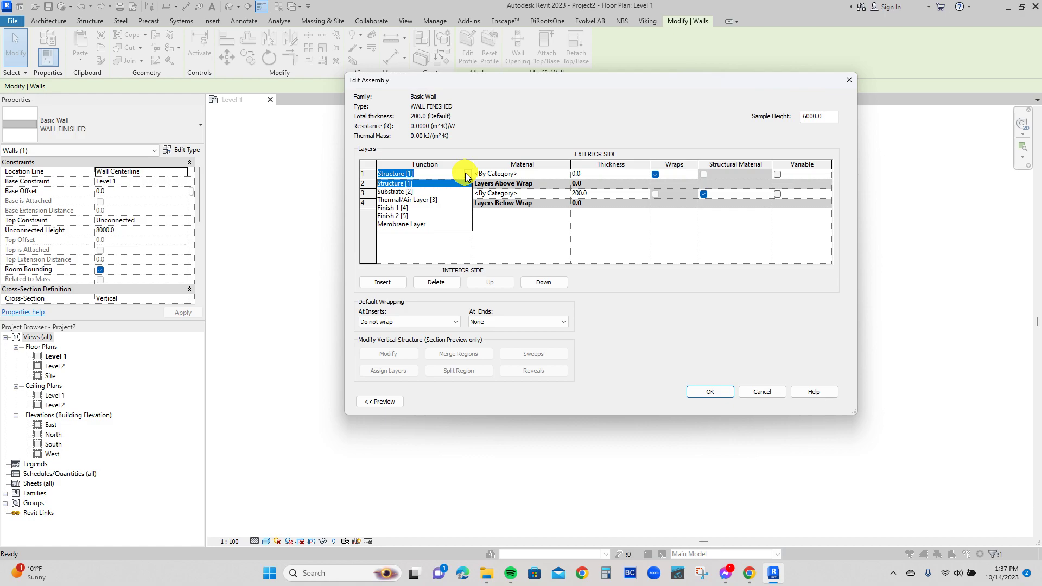
left_click(427, 201)
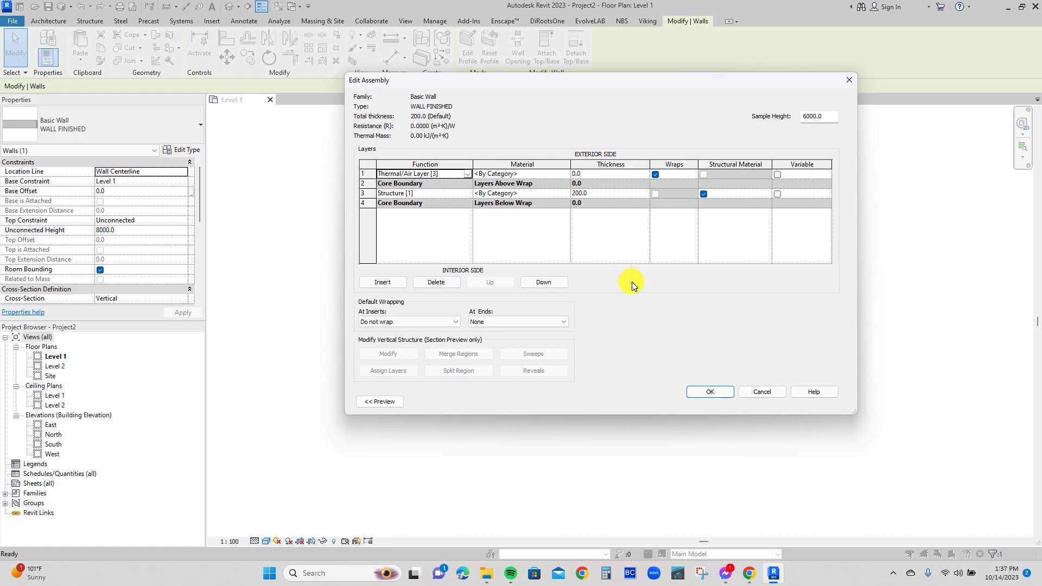
left_click(574, 174)
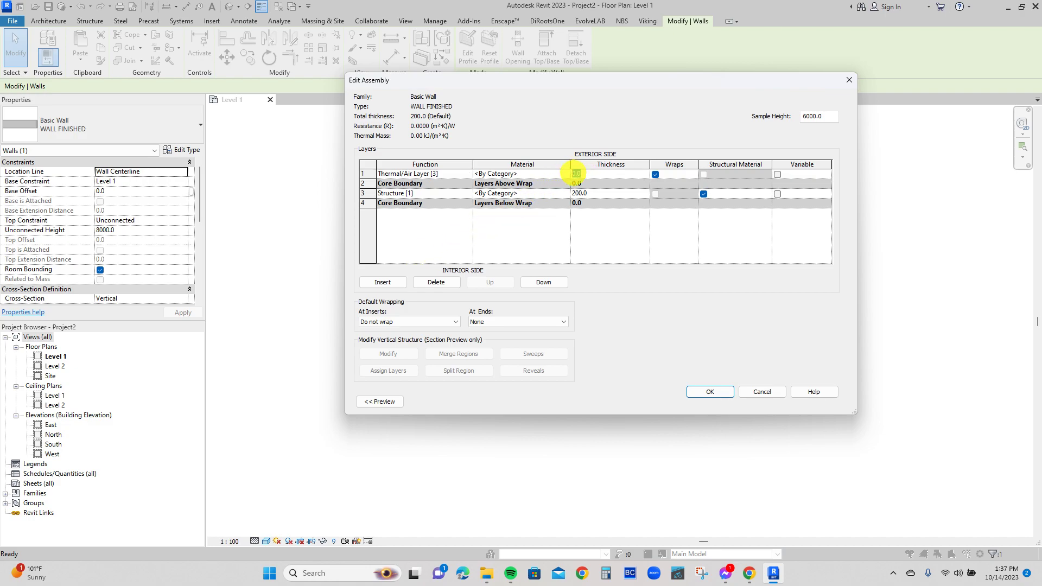
type("25")
Insert another Thermal/Air Layer [3], 75 mm thick, on the exterior side of the 25 mm layer.
left_click(383, 282)
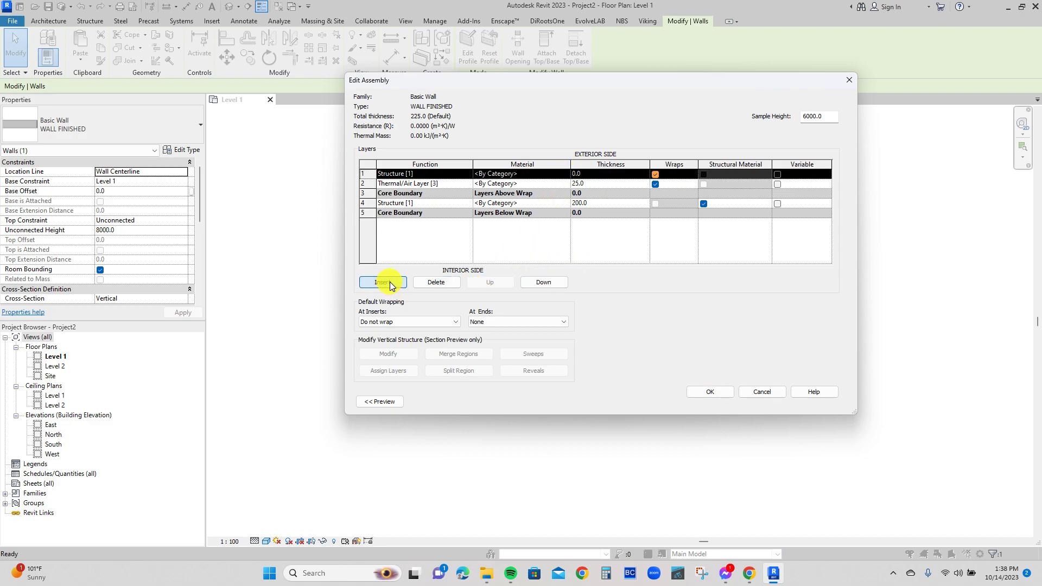
left_click(469, 173)
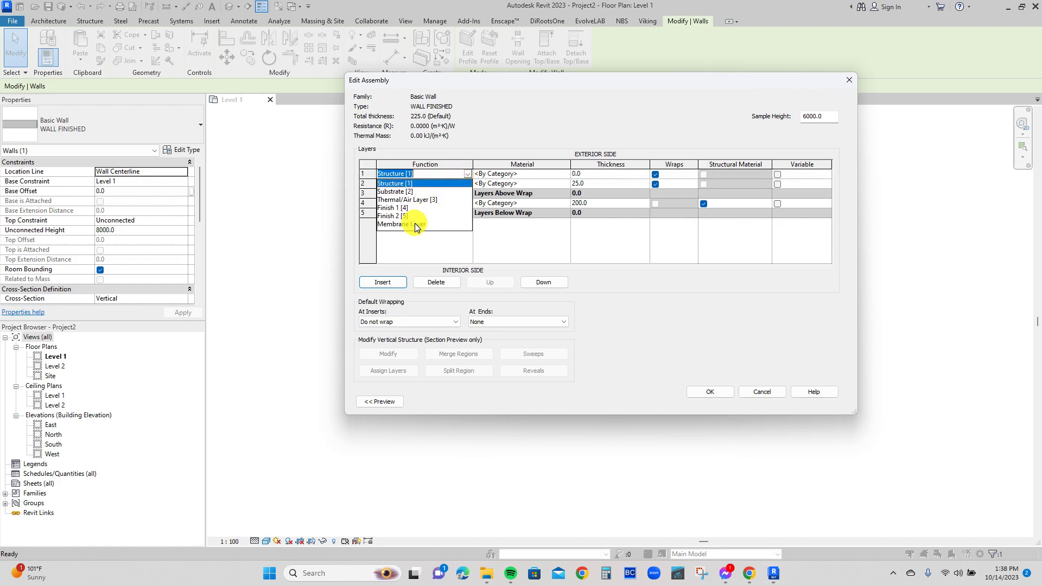
left_click(410, 200)
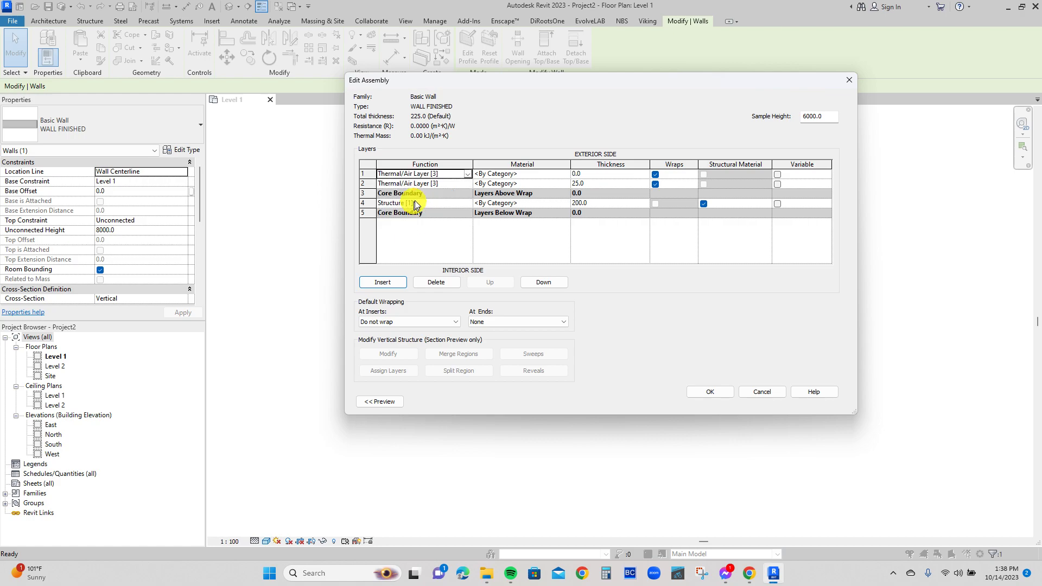
left_click(585, 175)
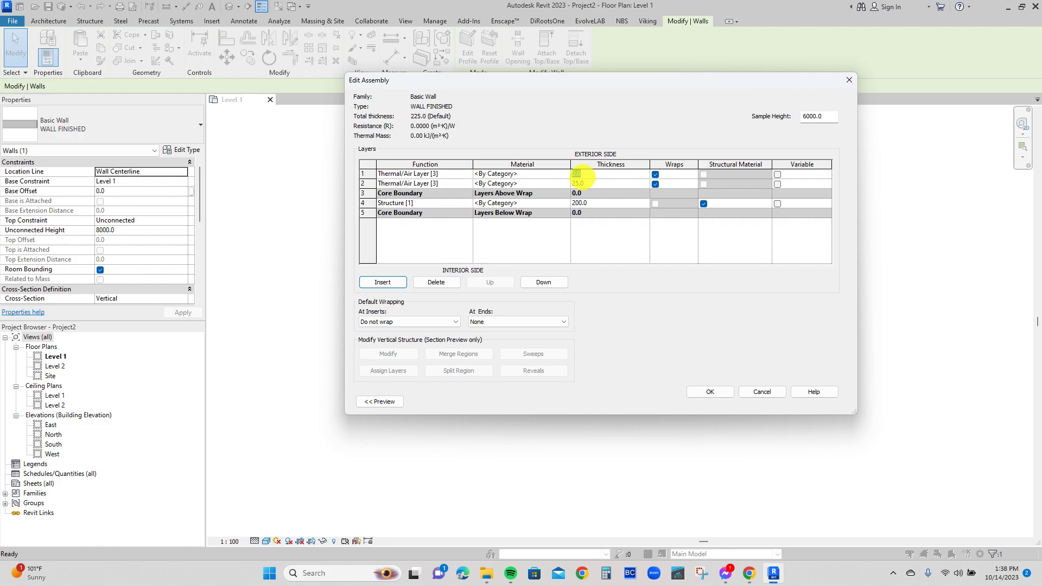
type("75")
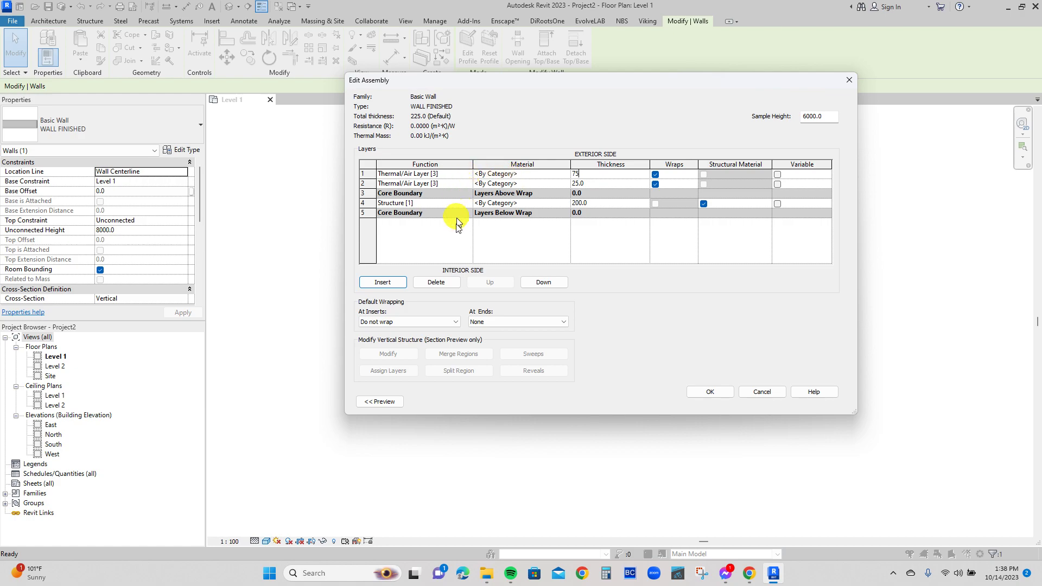
Insert a 25 mm Finish 1 [4] layer as the outermost exterior layer and open its material selection.
left_click(383, 282)
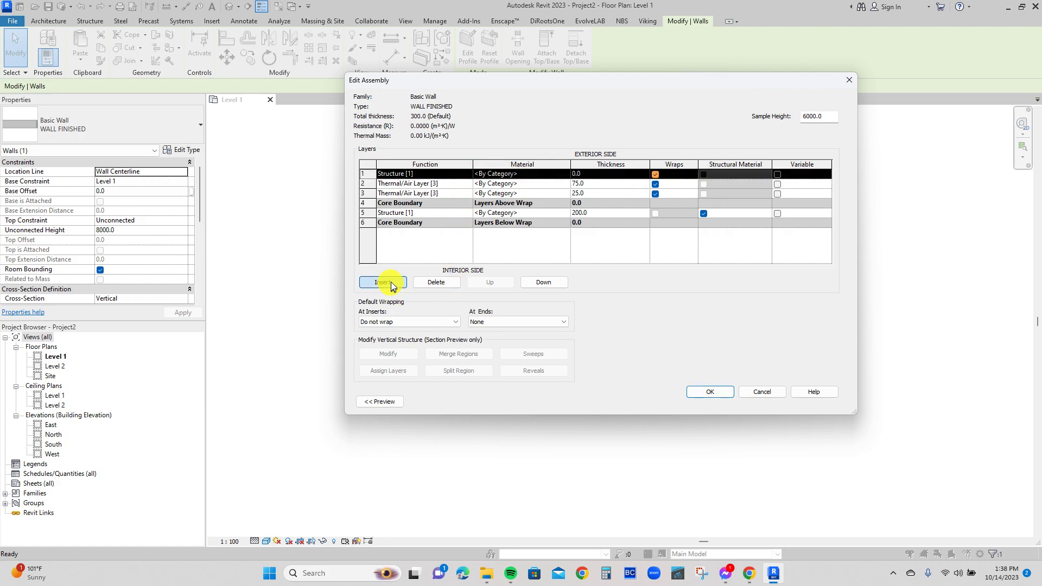
left_click(464, 171)
left_click(467, 173)
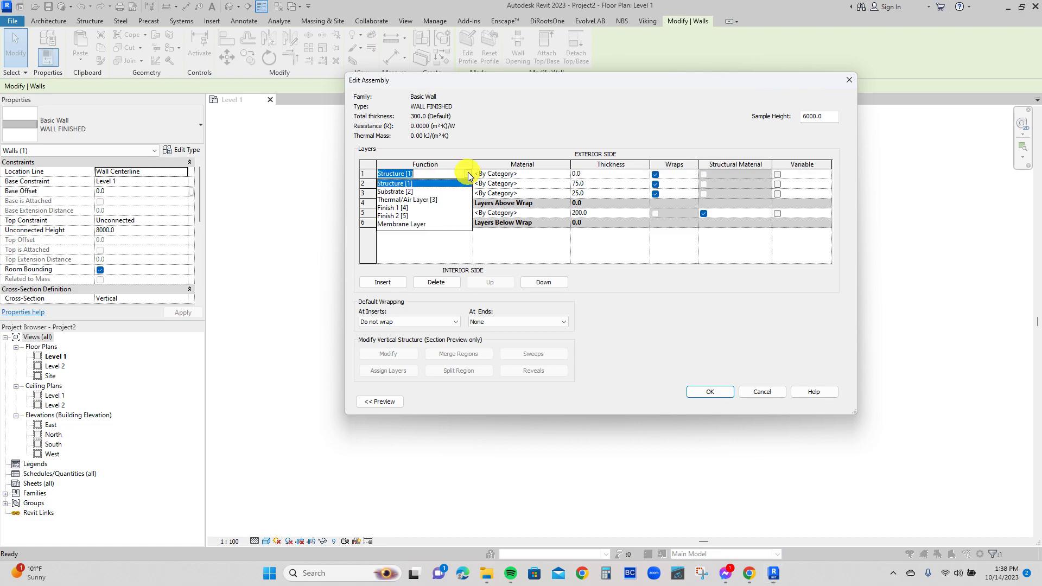
left_click(395, 208)
left_click(580, 174)
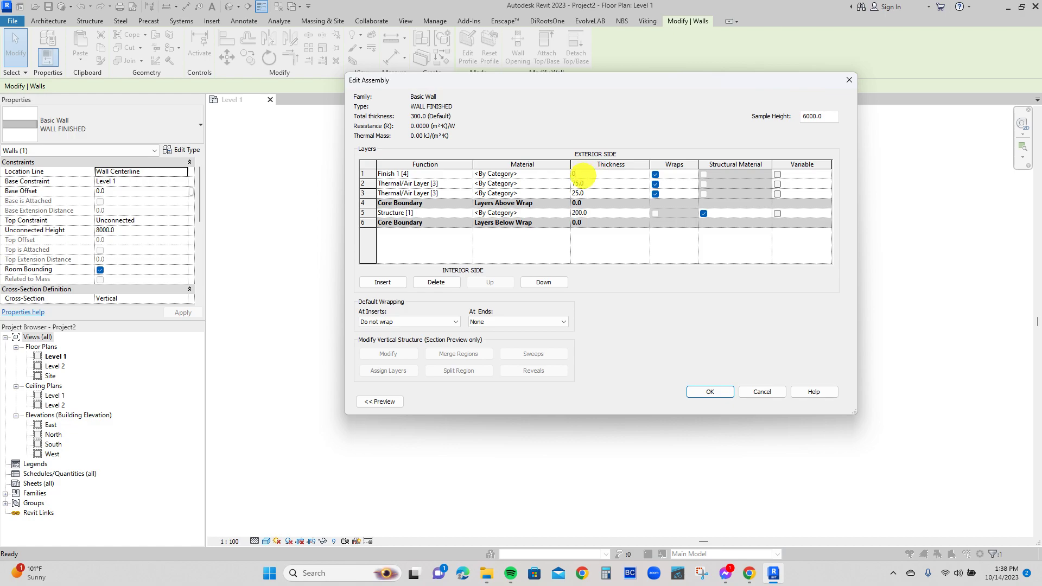
type("25")
left_click(565, 183)
left_click(565, 183)
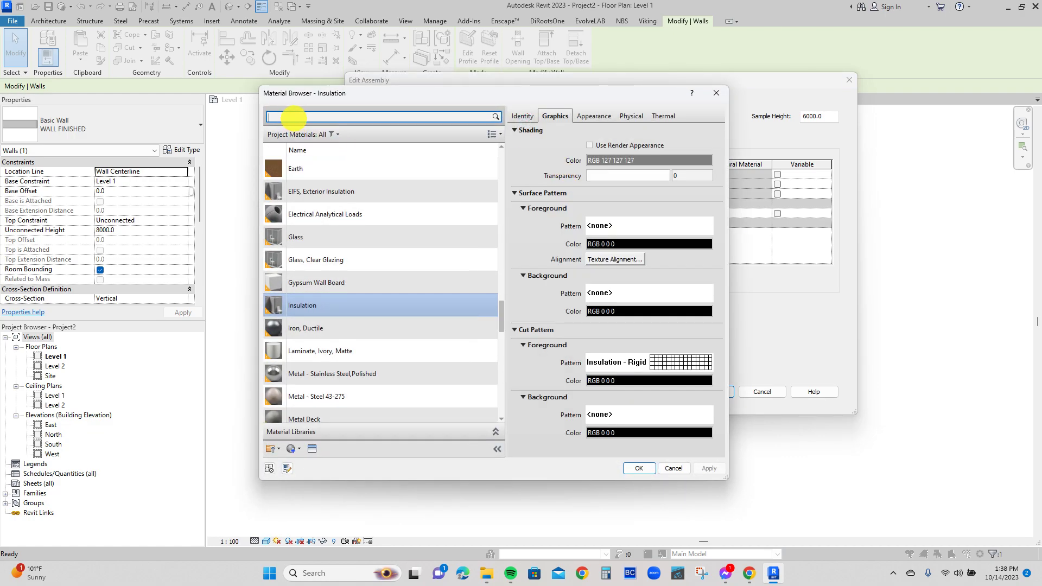
Search the project materials for STONE and try Concrete, Sand/Cement Screed for the finish layer.
left_click(287, 116)
type("STONE")
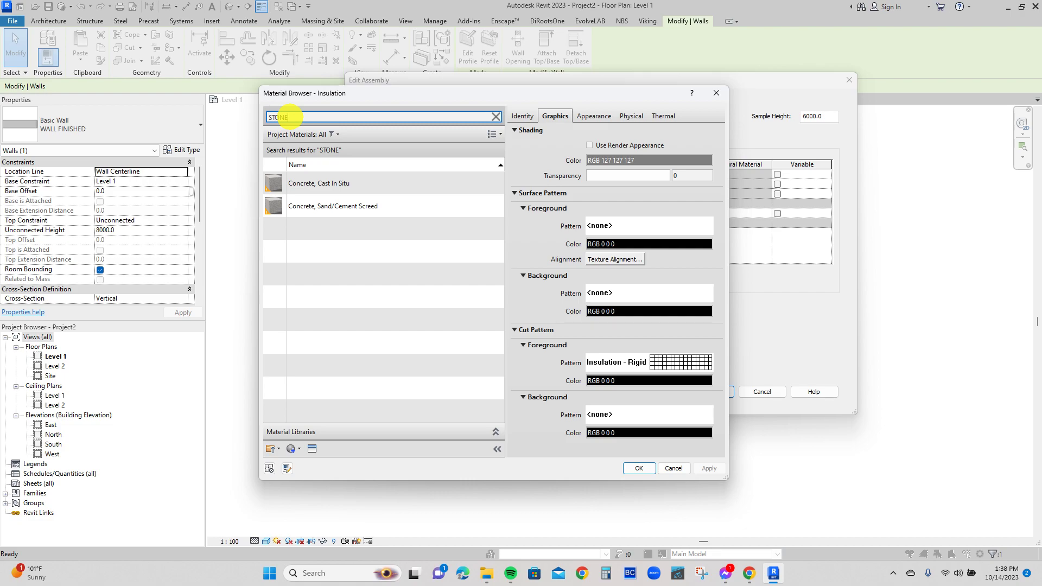
left_click(315, 206)
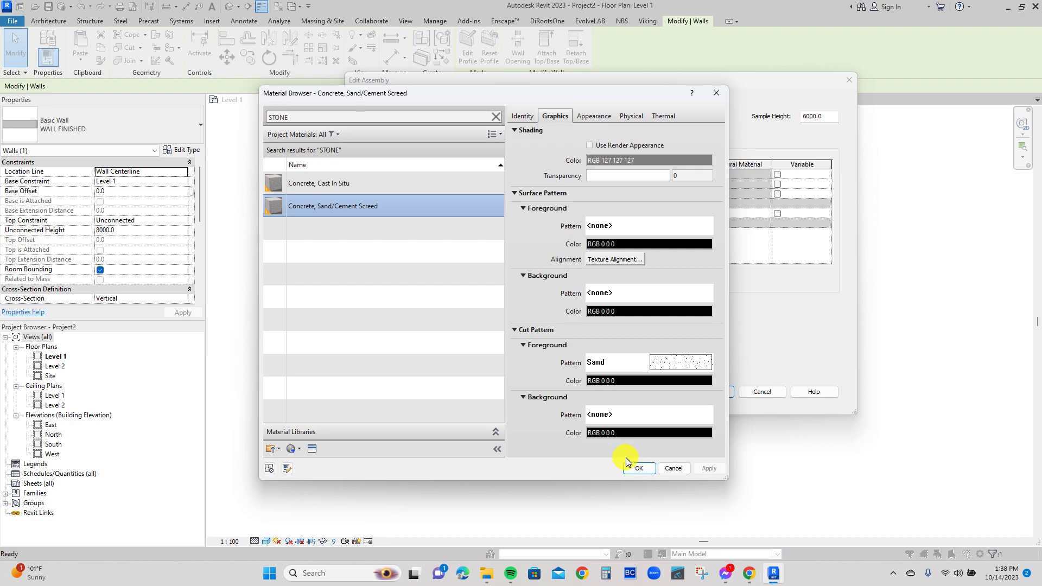
Search the project materials for TILE and assign Ceramic Tile to the Finish 1 [4] layer.
left_click(264, 116)
left_click_drag(263, 116, 291, 116)
type("TILE")
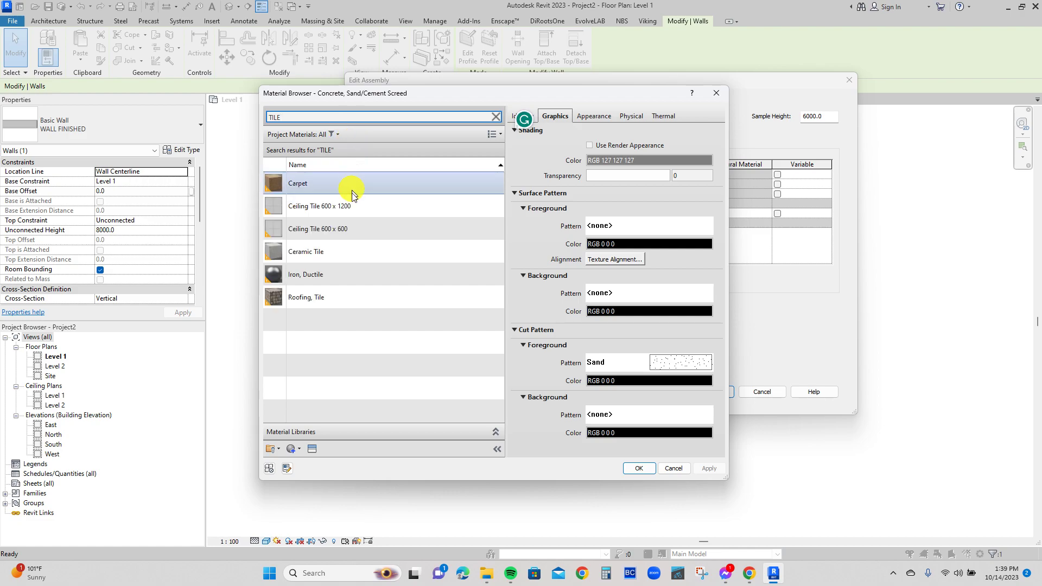
left_click(341, 256)
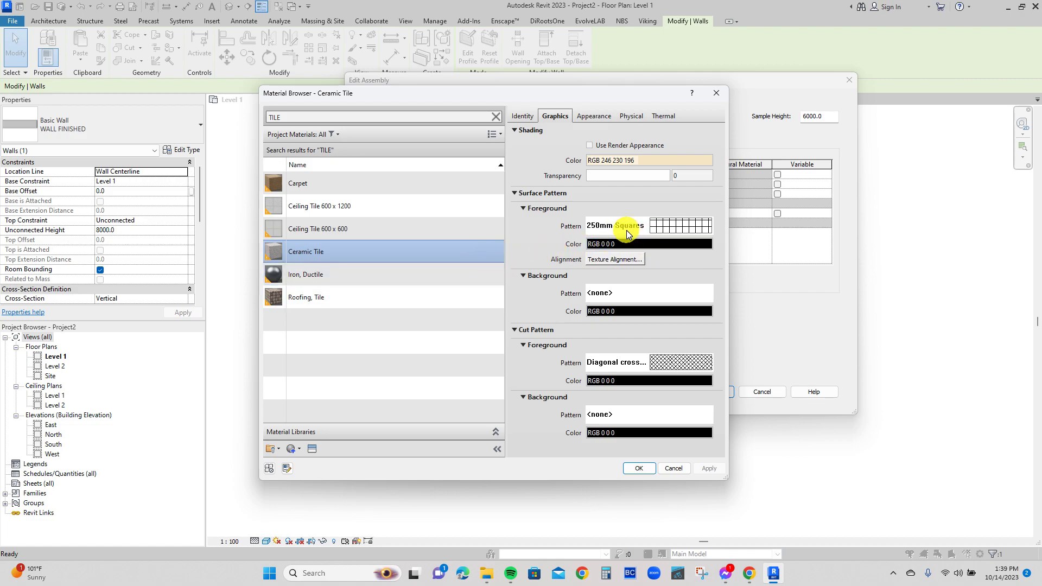
left_click(637, 468)
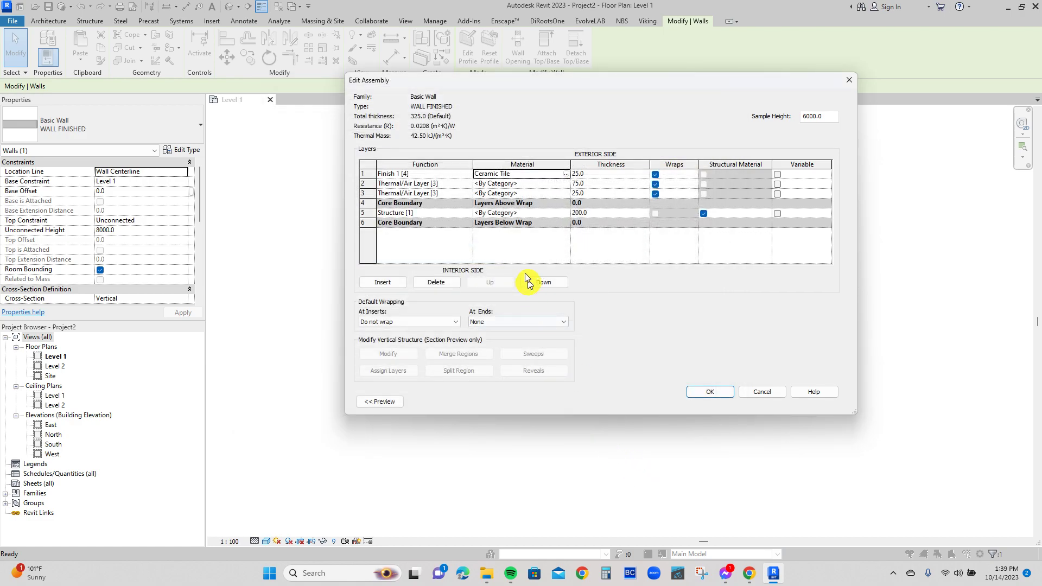
Search the project materials for INSULATIO and assign Insulation to the 75 mm Thermal/Air Layer [3].
left_click(565, 183)
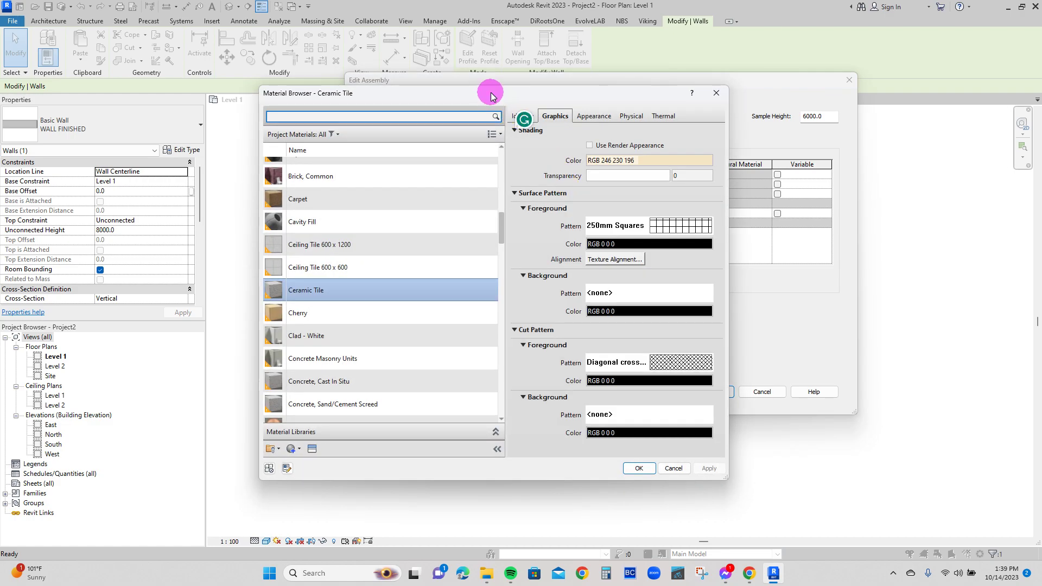
left_click_drag(496, 91, 513, 89)
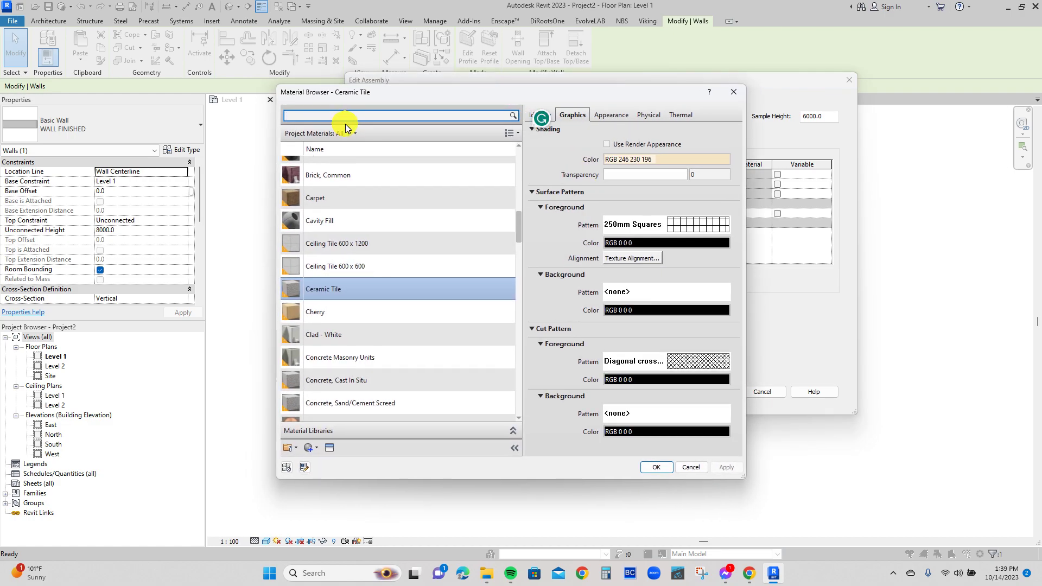
type("INSULA")
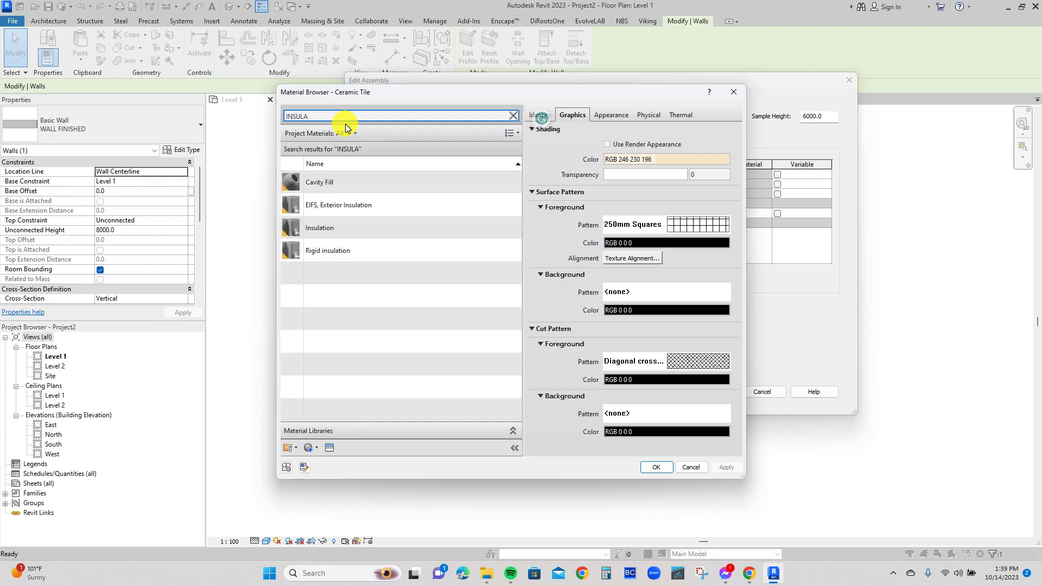
type("TIO")
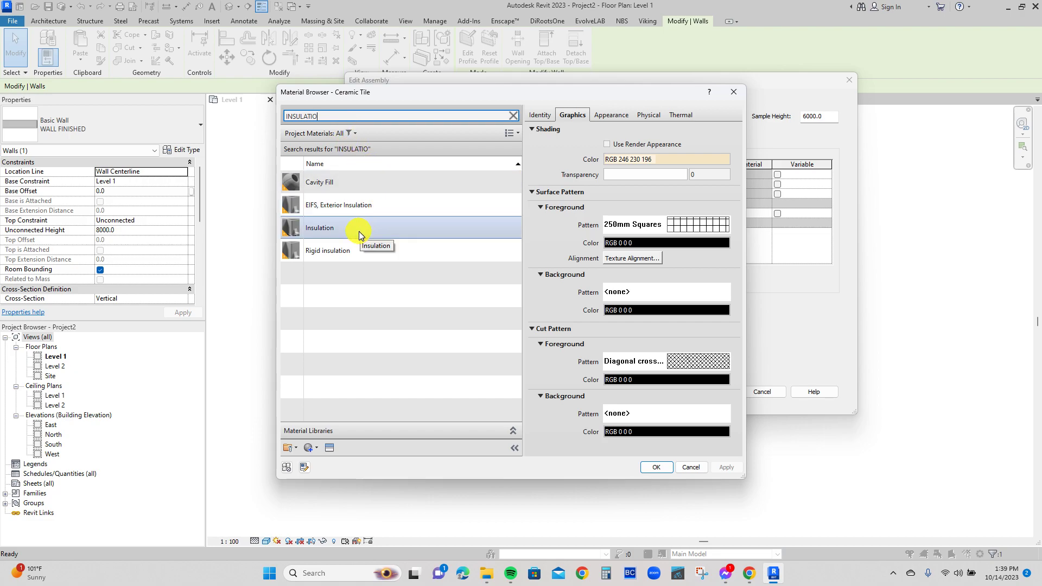
left_click(333, 228)
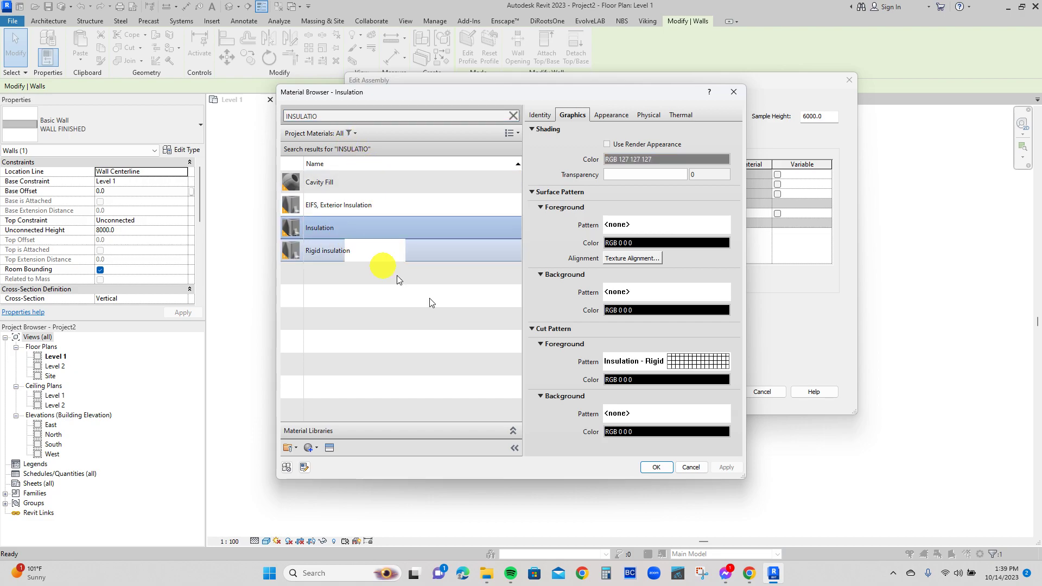
left_click(657, 468)
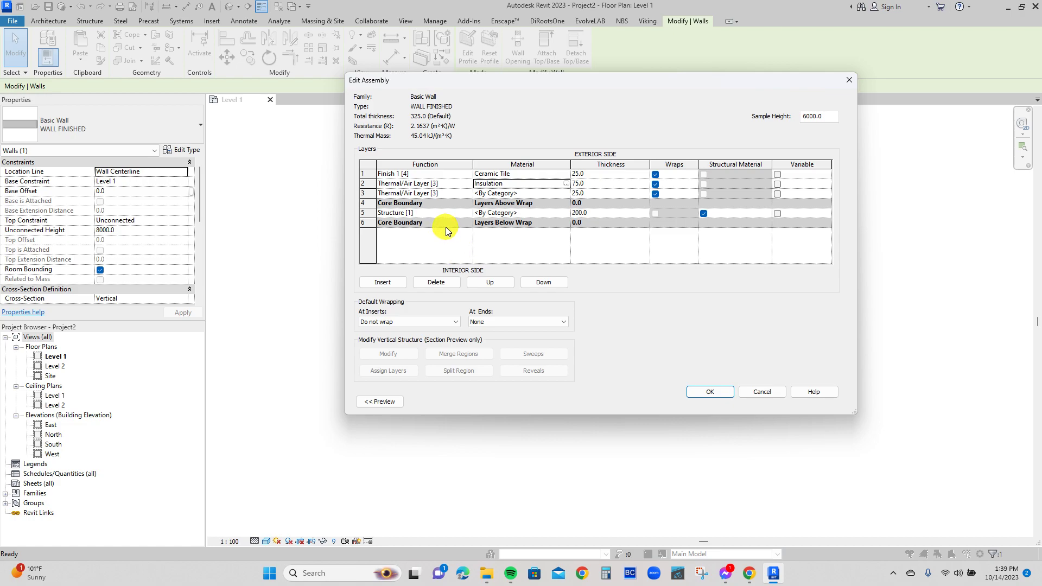
Insert a new layer, move it below the interior core boundary and set its function to Finish 2 [5].
left_click(420, 213)
left_click(383, 282)
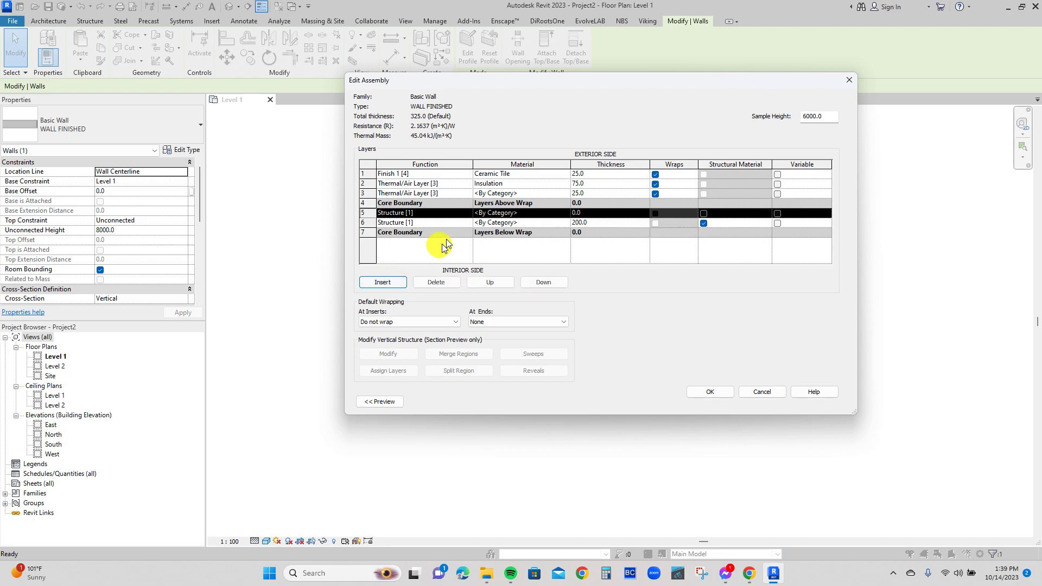
left_click(463, 217)
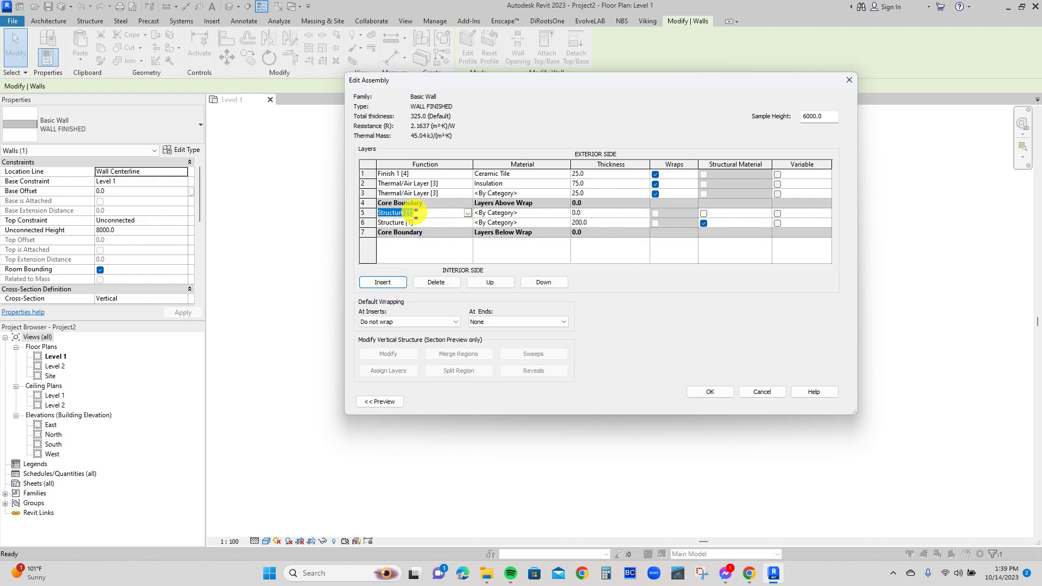
left_click(532, 282)
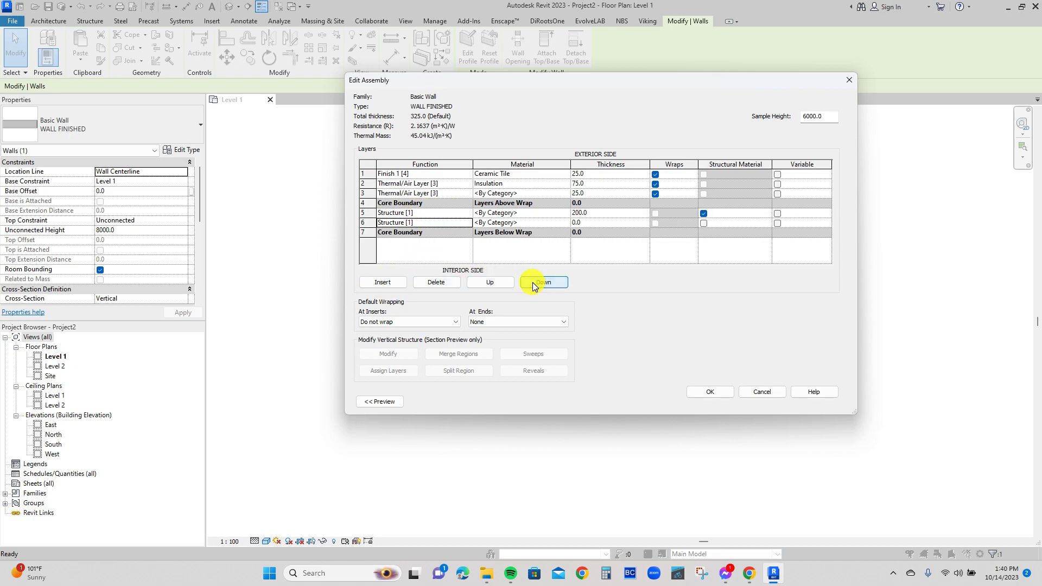
left_click(533, 282)
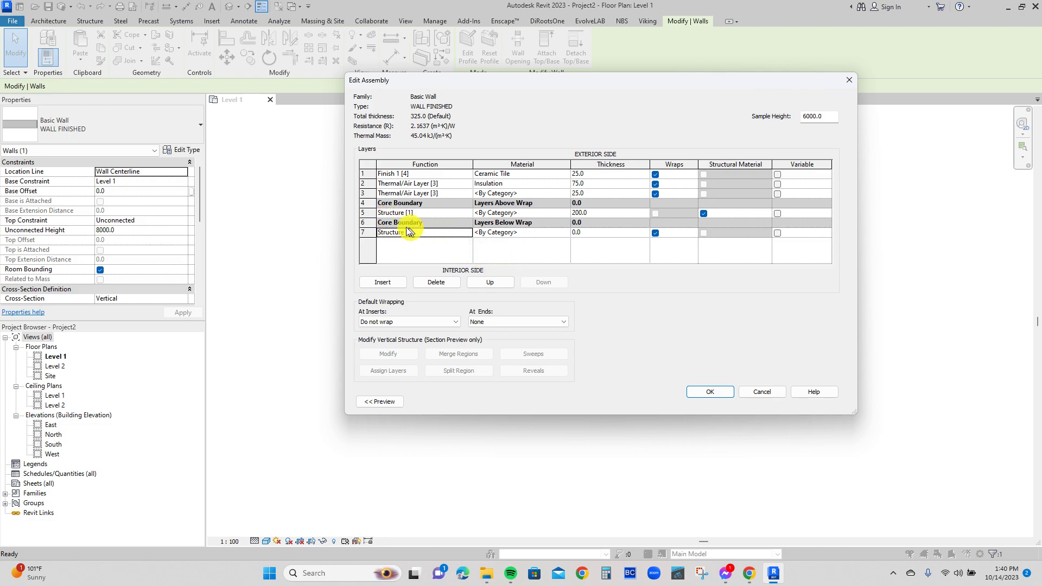
left_click(468, 232)
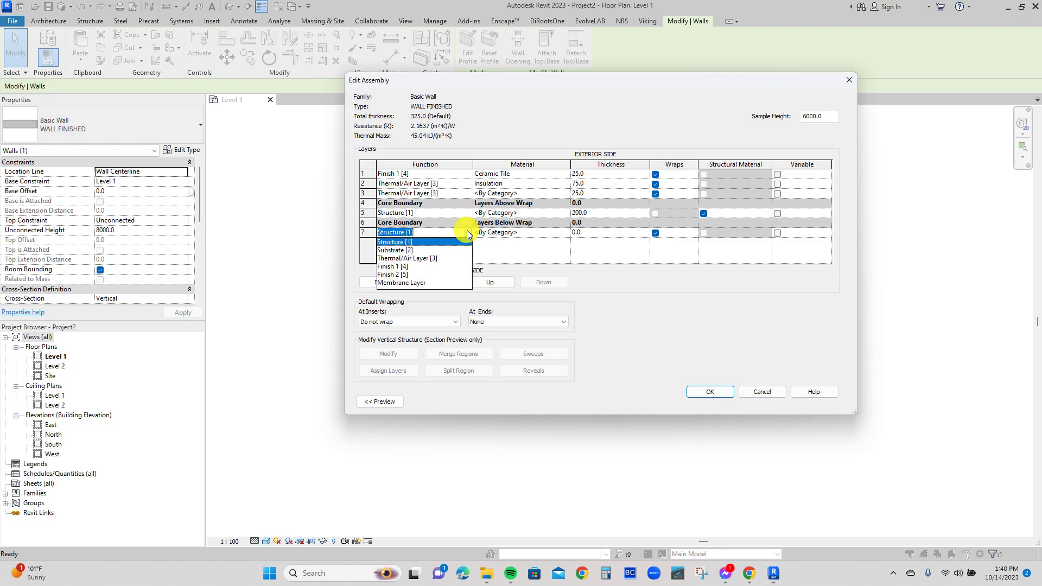
left_click(396, 274)
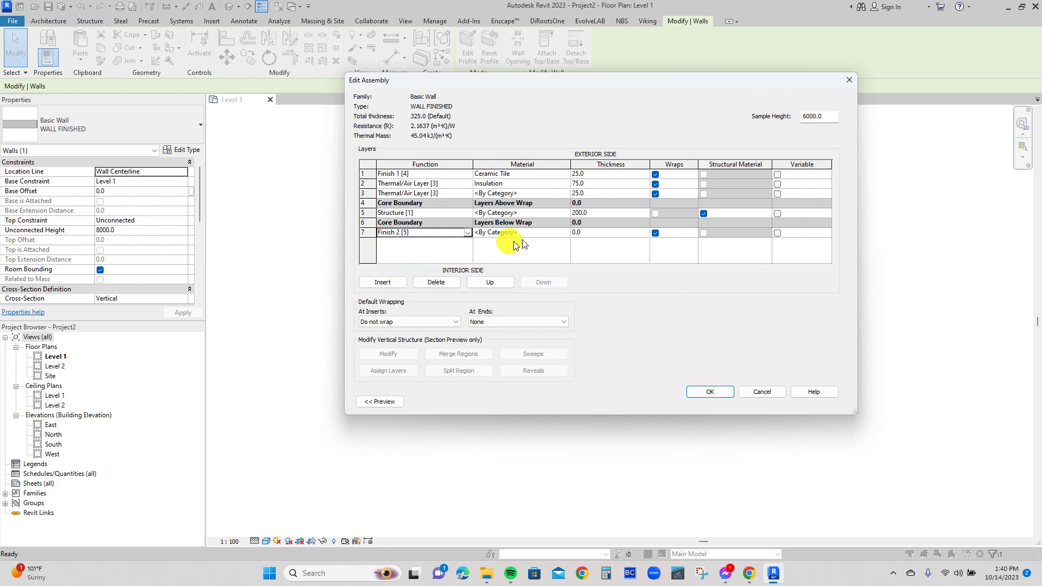
Search the project materials for PLASTER and STONE, and assign Concrete, Sand/Cement Screed to the Finish 2 [5] layer.
left_click(568, 233)
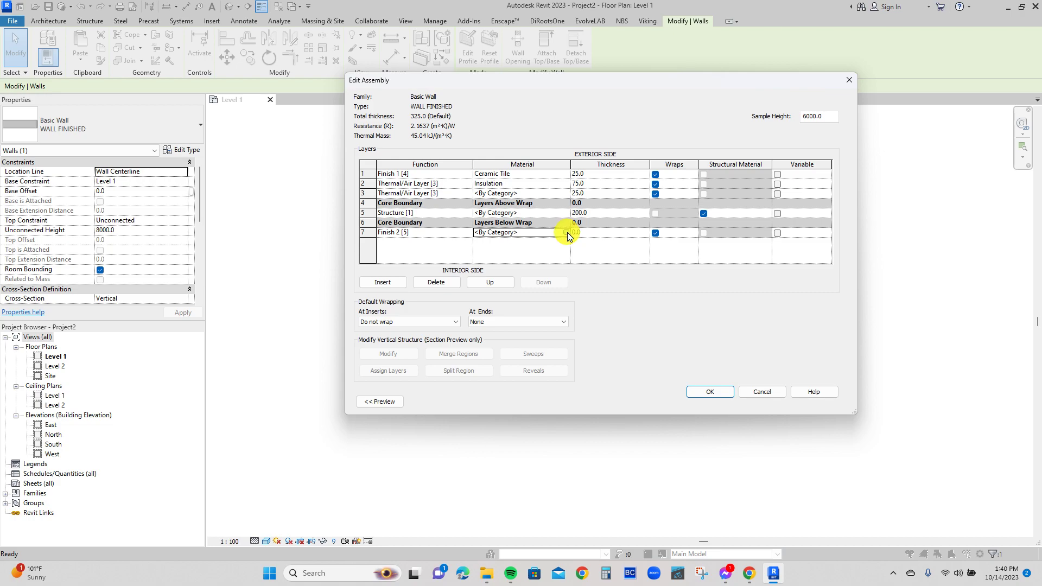
left_click(568, 232)
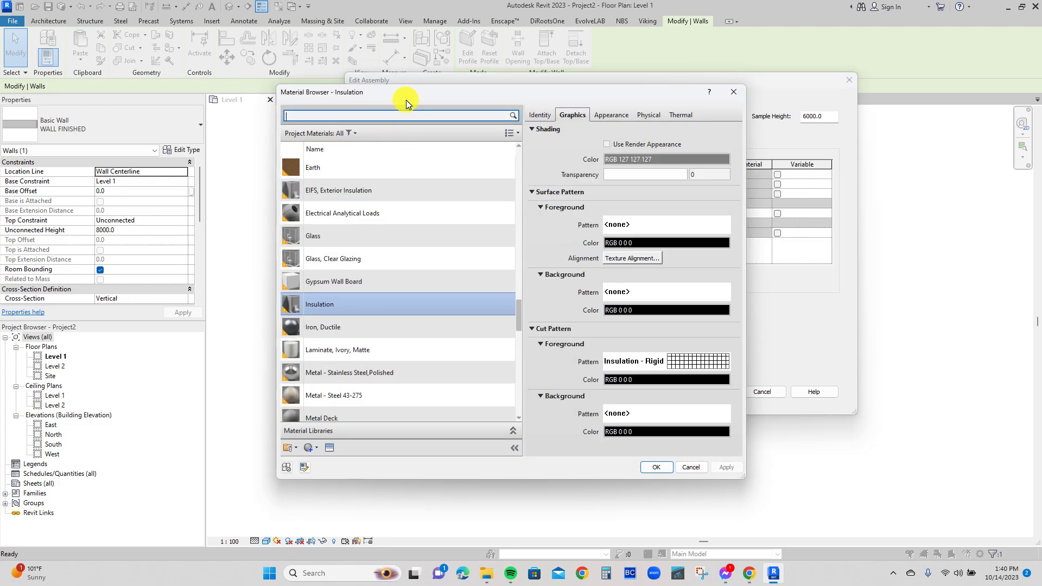
type("PLAS")
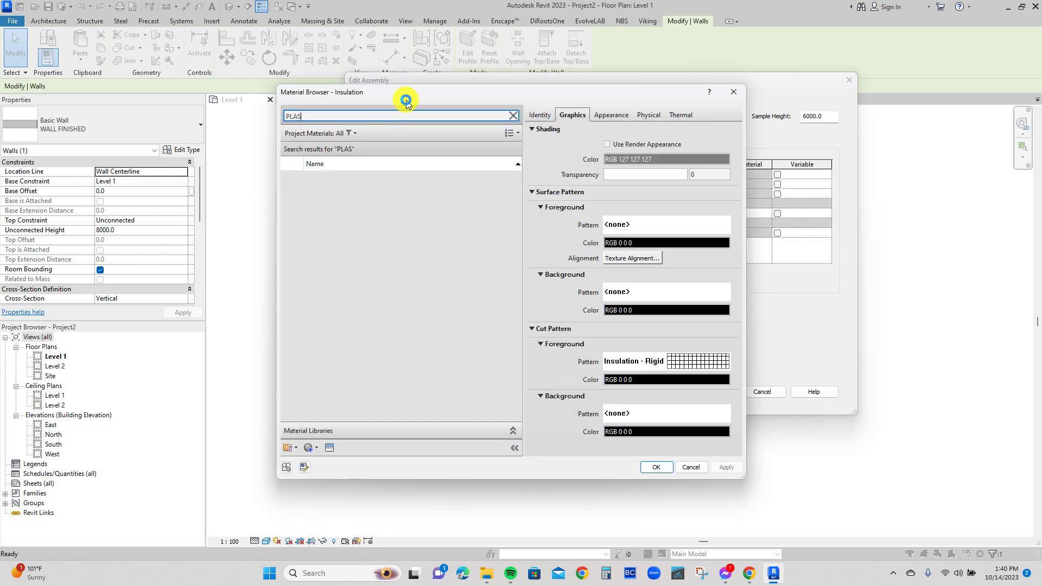
type("TER")
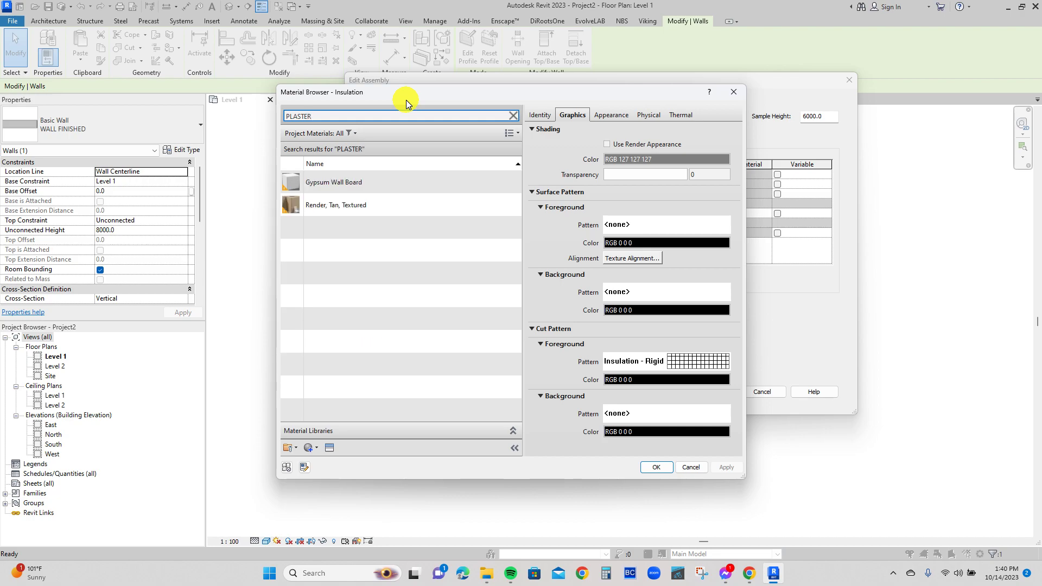
double_click(317, 115)
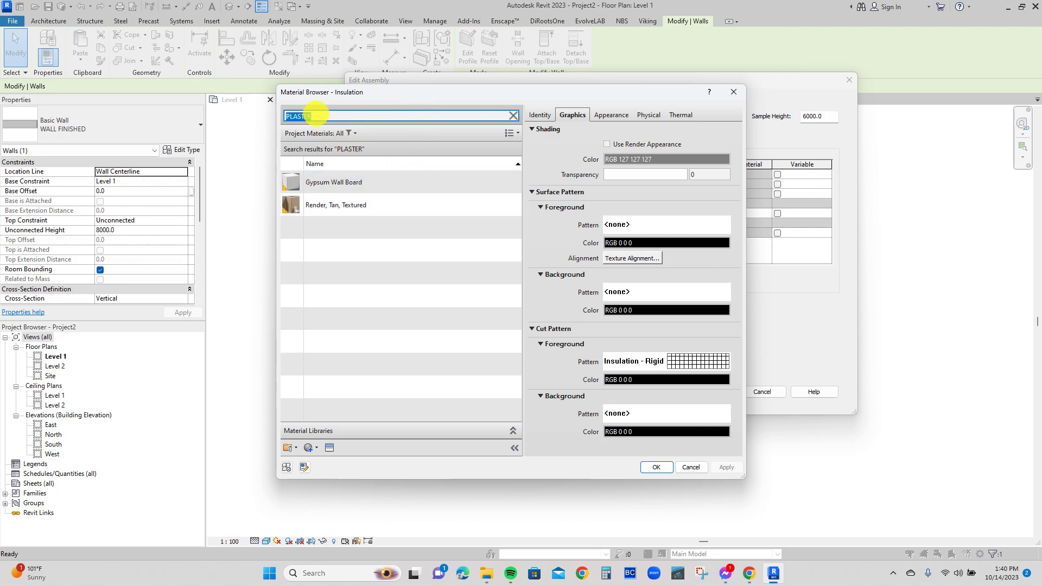
type("STONE")
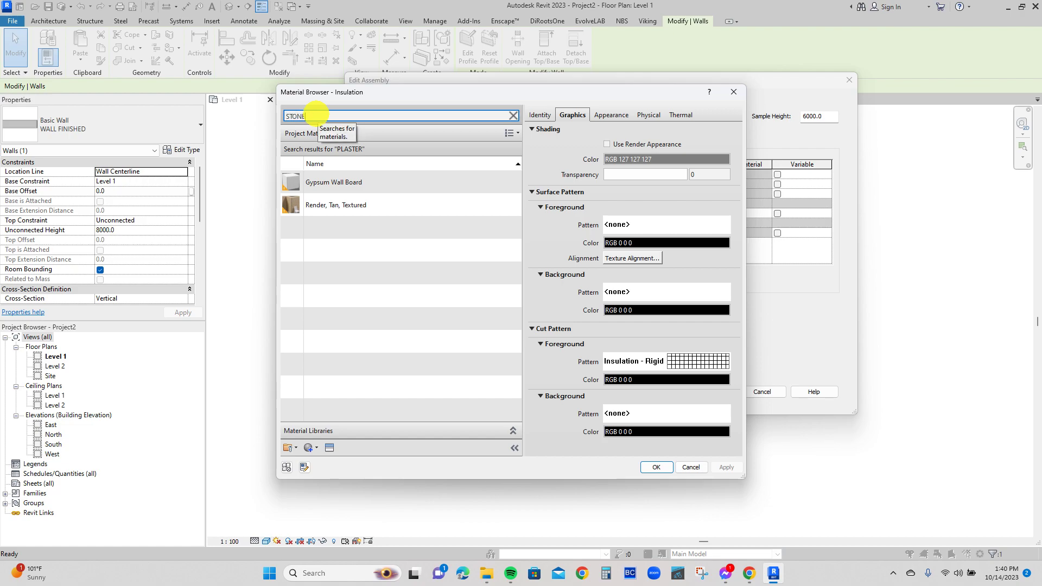
left_click(356, 209)
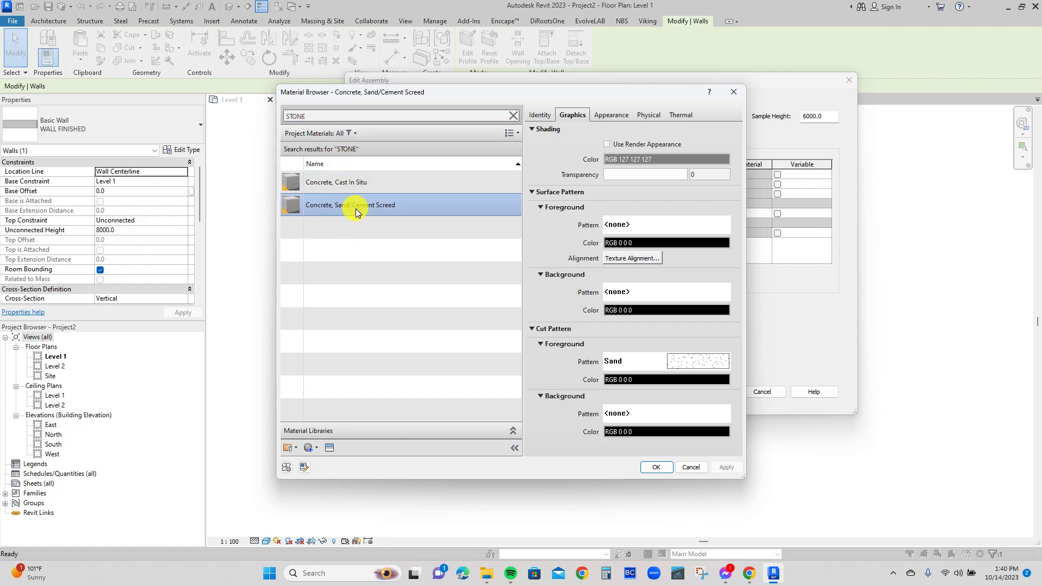
left_click(653, 468)
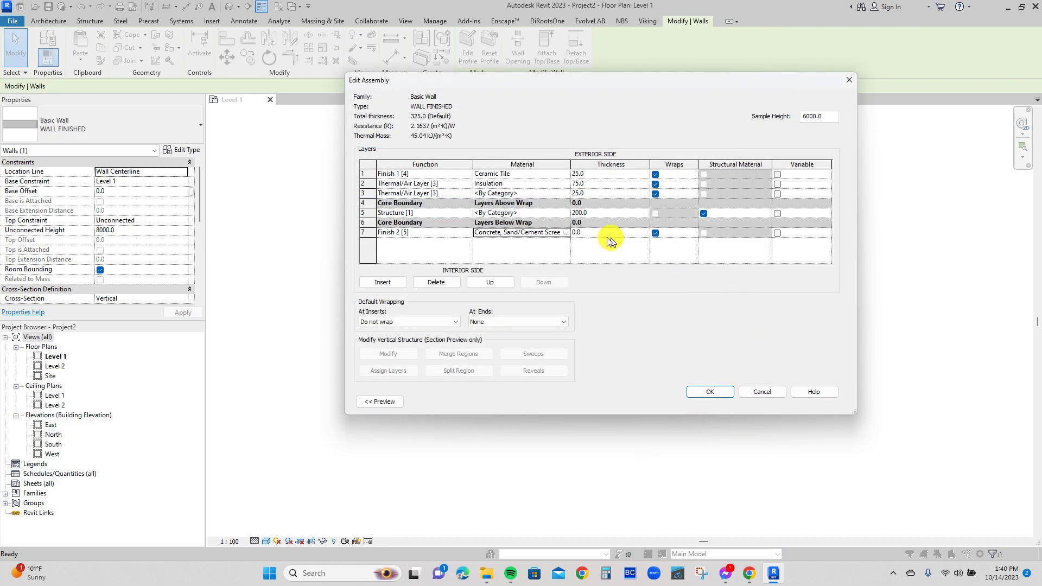
Set the Finish 2 [5] layer's thickness to 15 mm and apply the assembly and type changes to the wall.
left_click(581, 235)
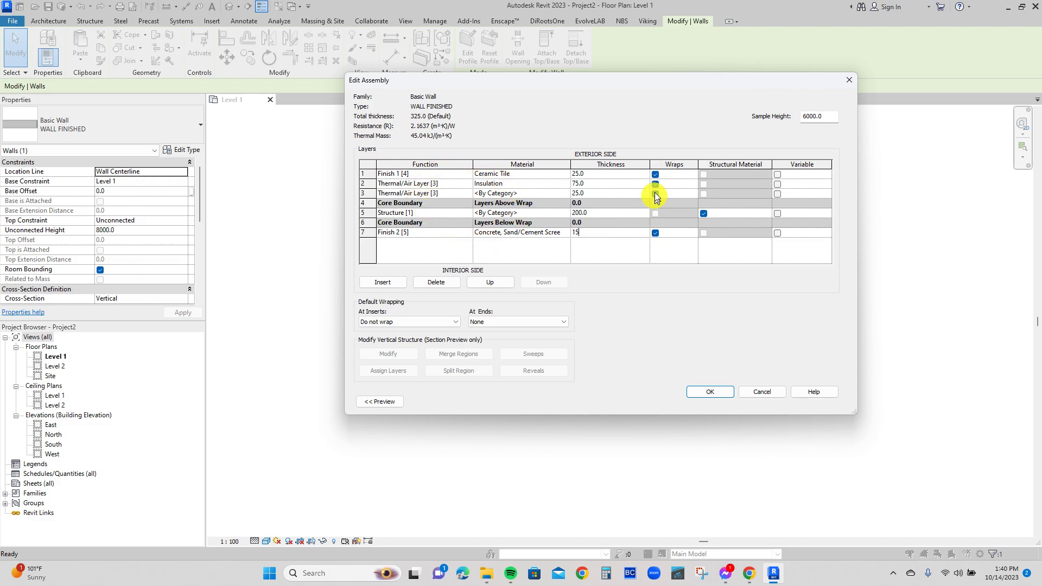
left_click(657, 233)
left_click(704, 213)
left_click(704, 214)
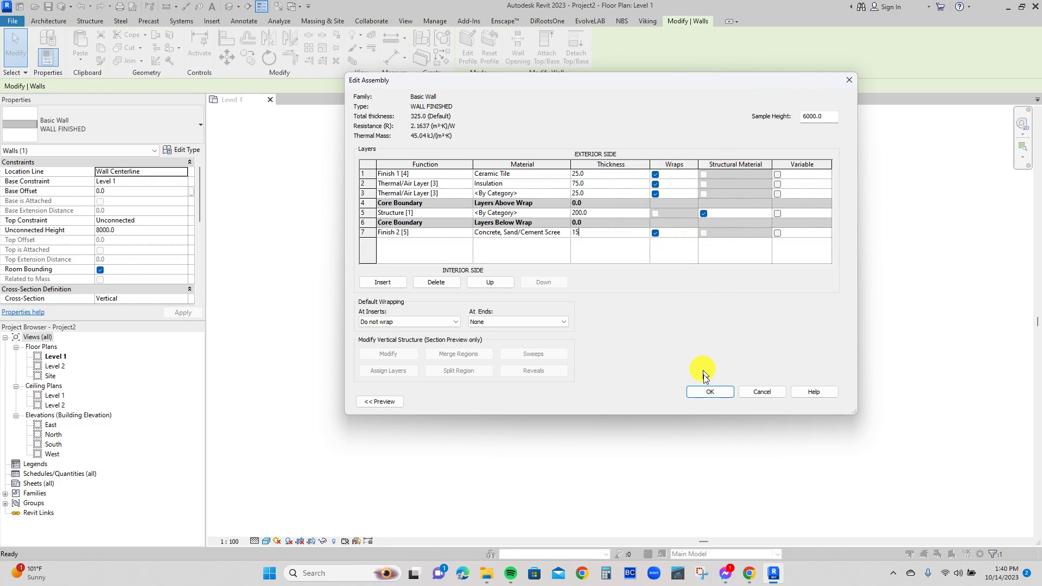
left_click(707, 392)
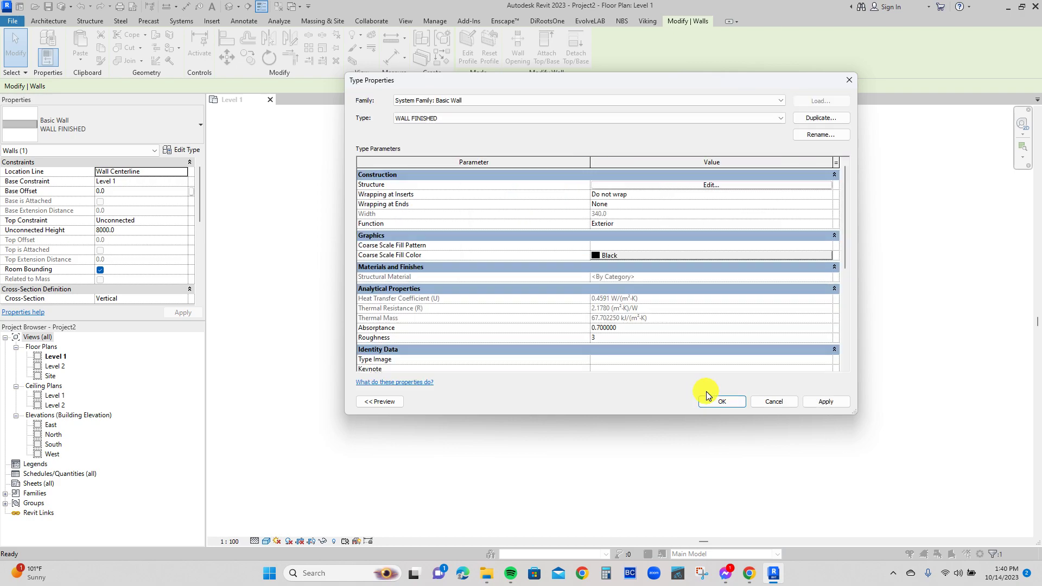
left_click(827, 402)
left_click(722, 402)
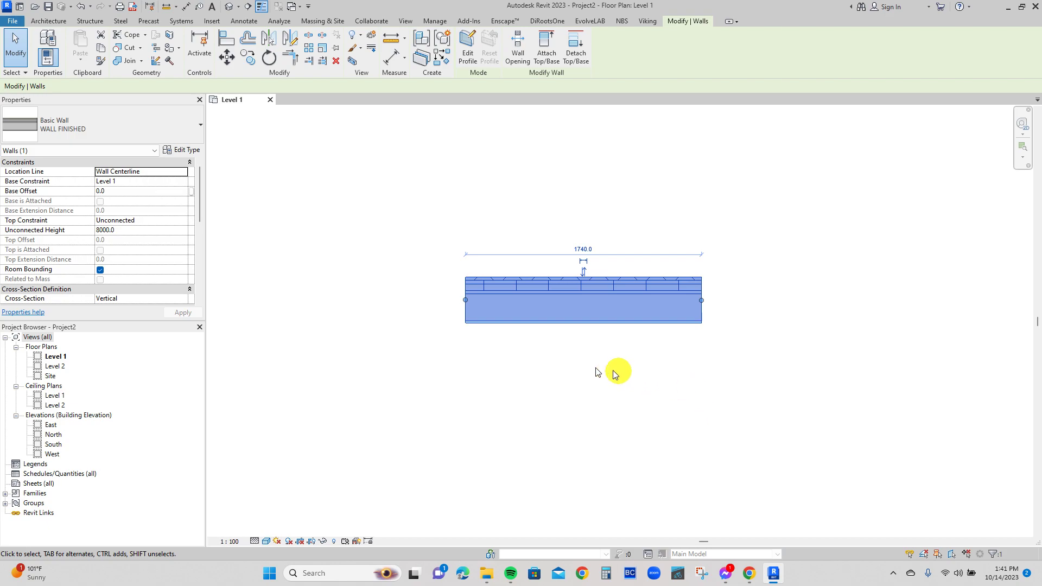
Add an aligned dimension across the wall's interior Finish 2 layer in the Level 1 plan, placed beside the wall's left end.
left_click(543, 363)
scroll(450, 269, "up", 2)
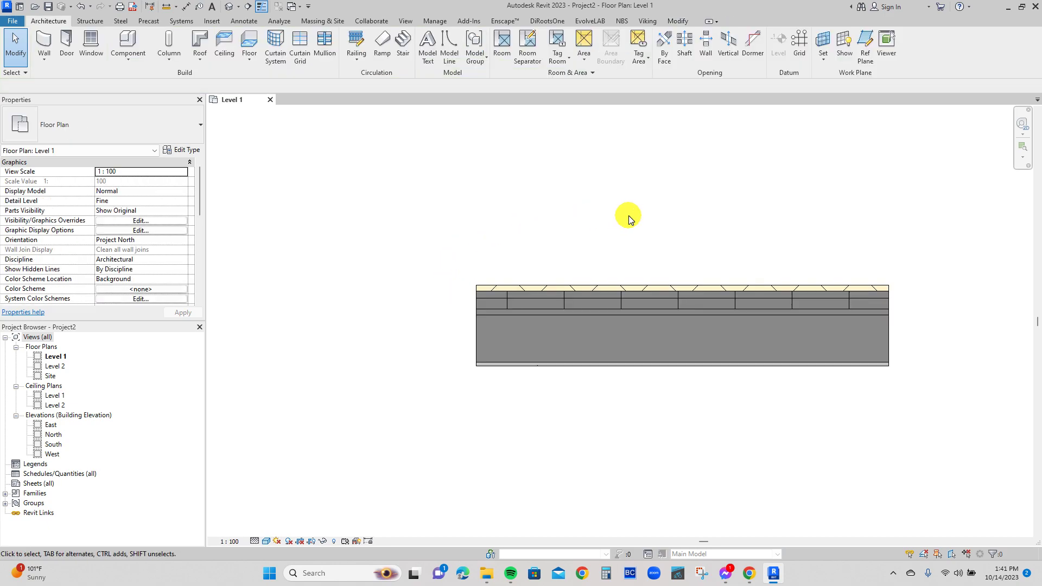
middle_click_drag(629, 218, 539, 226)
scroll(548, 227, "up", 1)
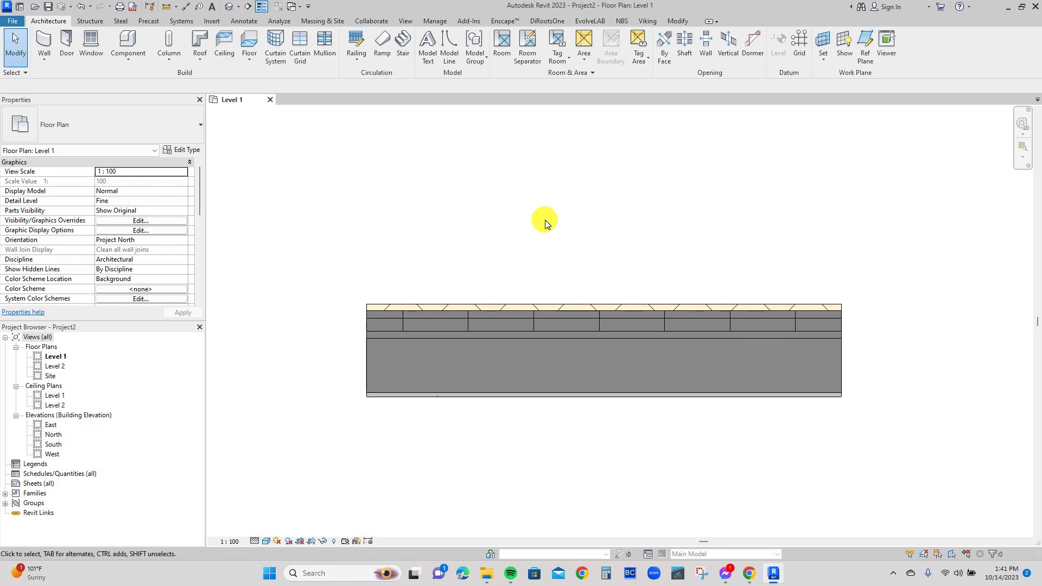
key("d")
key("i")
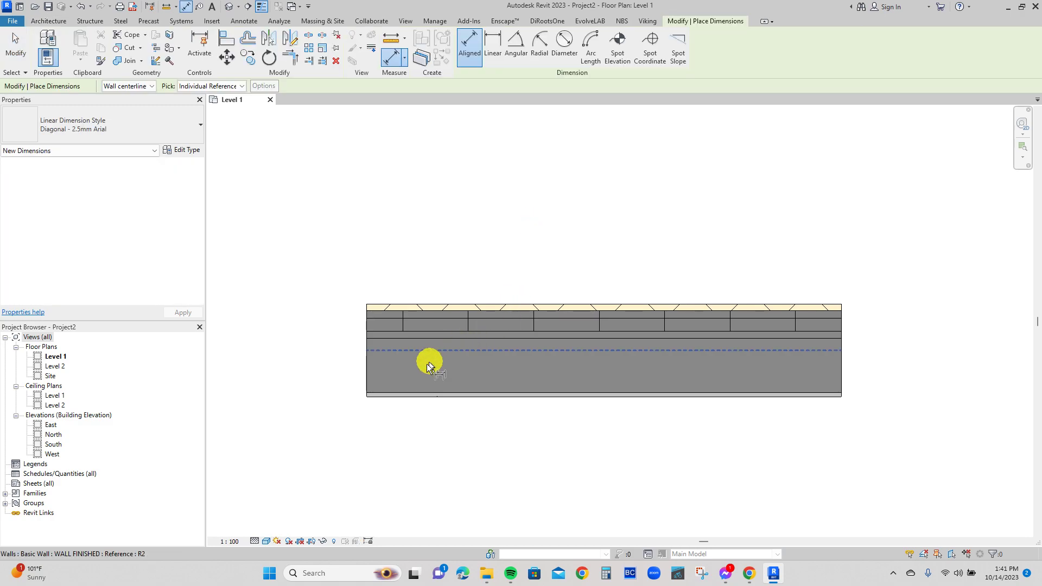
left_click(392, 399)
left_click(392, 392)
left_click(292, 392)
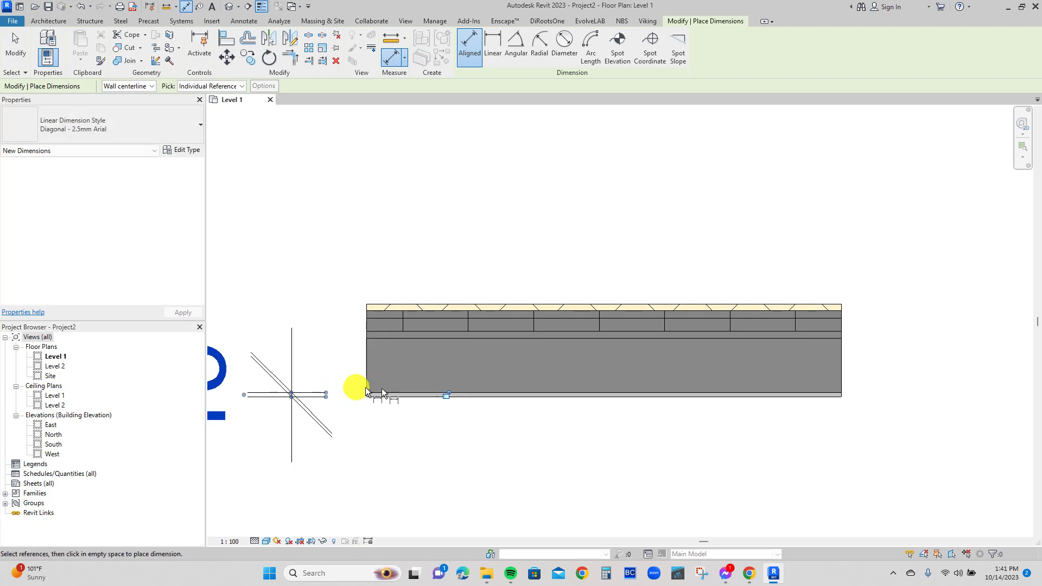
Dimension the thickness of the structural core beyond the wall's right end and of the adjoining thin Thermal/Air layer beyond its left end.
left_click(392, 392)
left_click(378, 338)
left_click(988, 321)
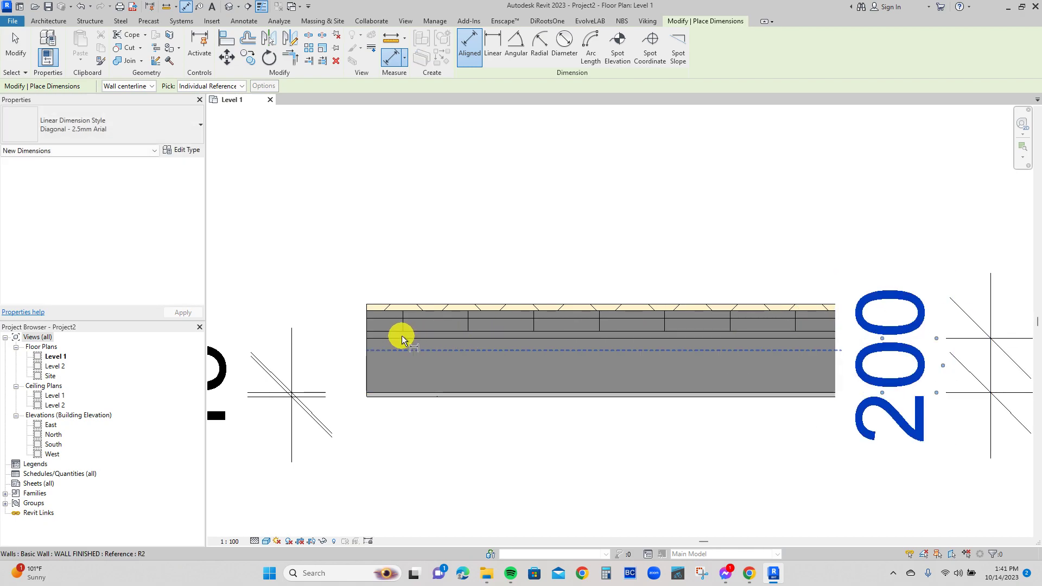
left_click(390, 328)
left_click(385, 330)
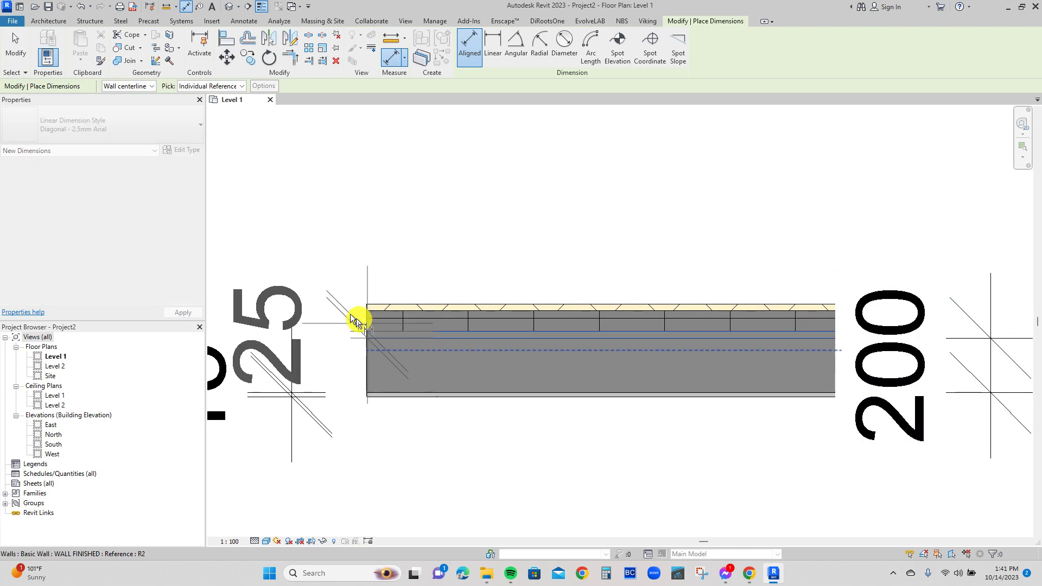
left_click(327, 291)
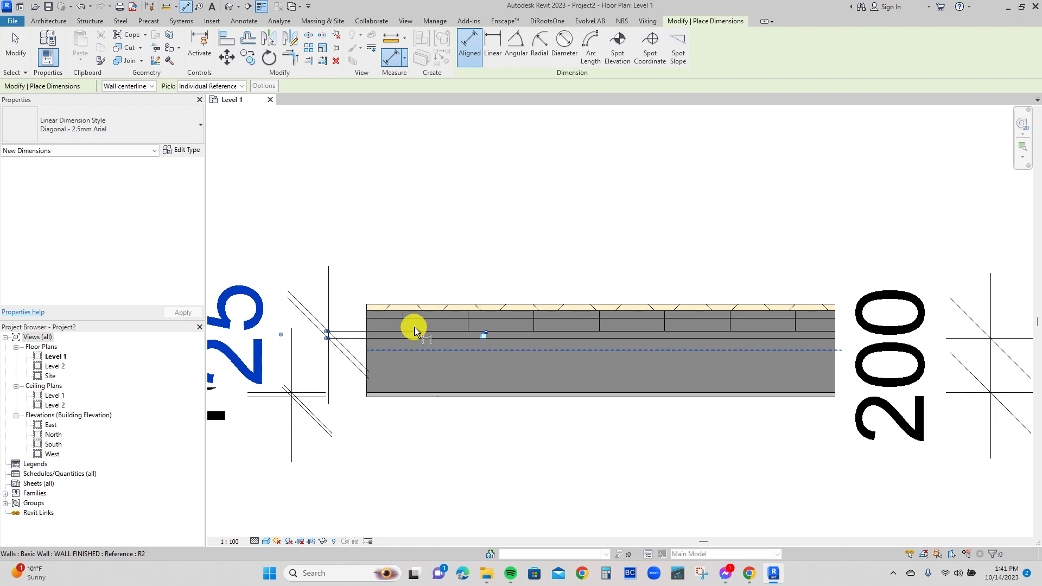
key("Escape")
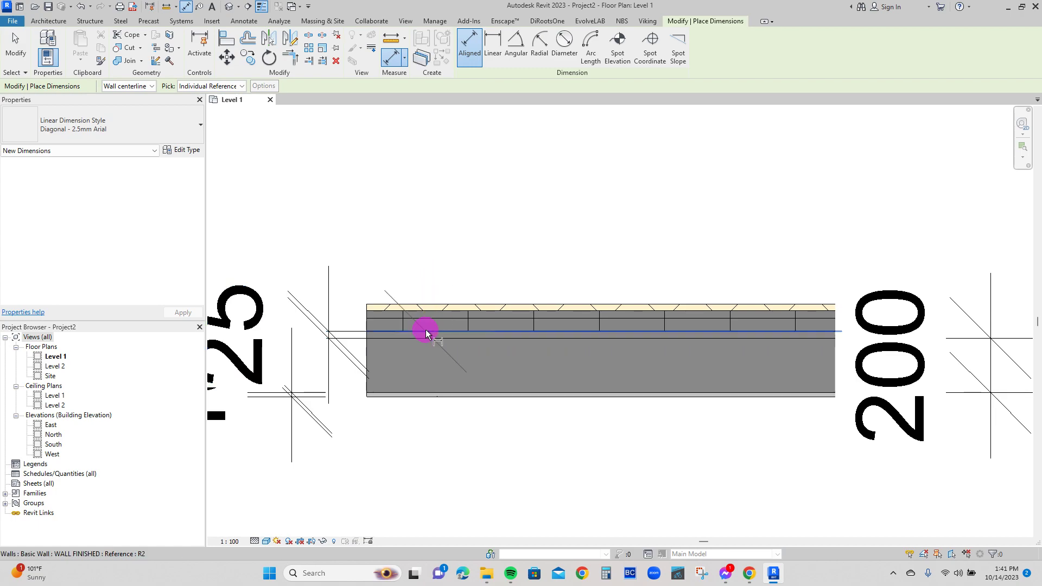
Dimension the thickness of the brick layer and of the outermost exterior finish layer across the wall in the Level 1 plan.
left_click(426, 329)
left_click(423, 307)
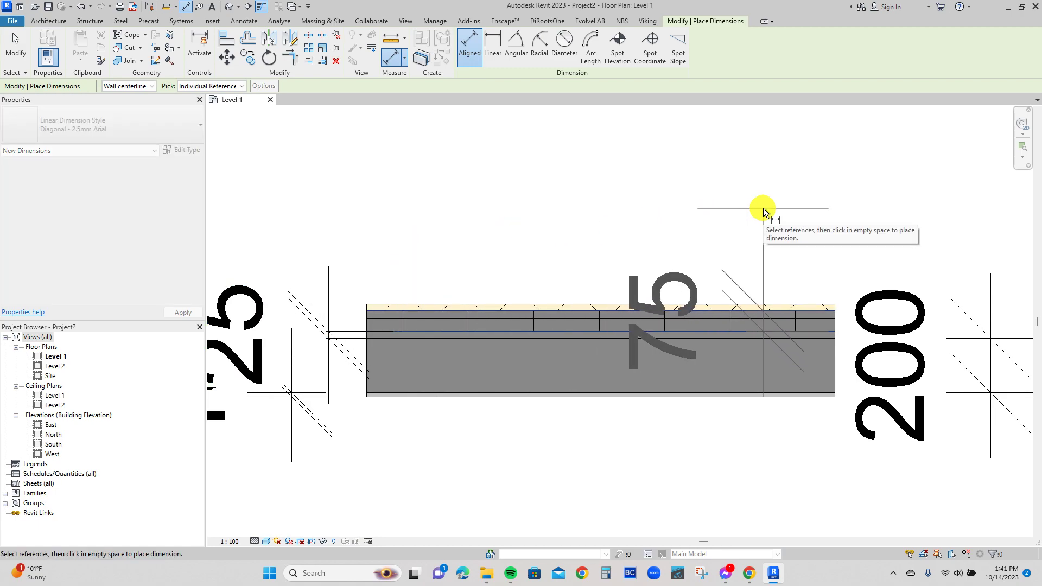
left_click(764, 212)
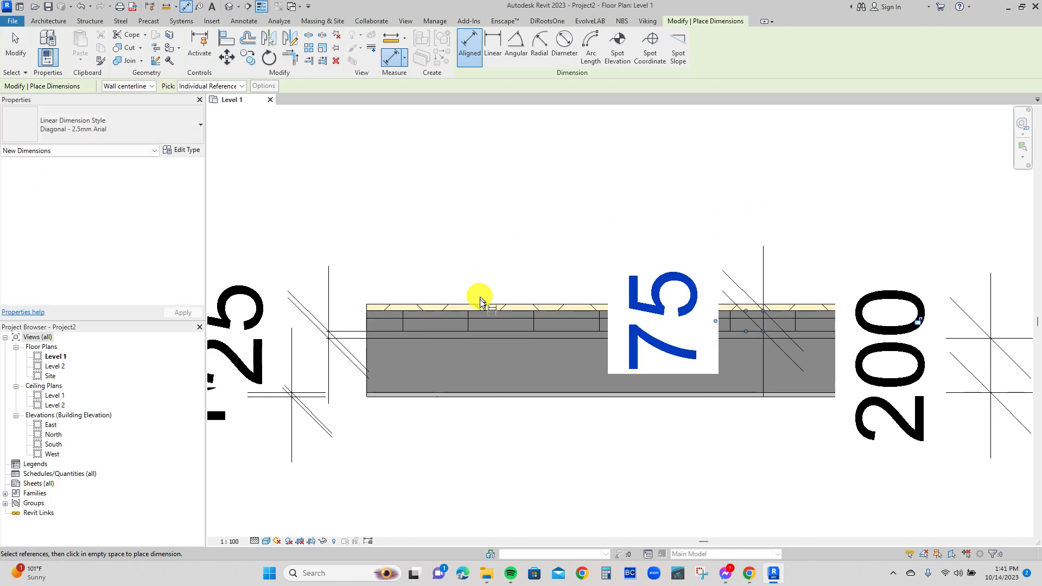
left_click(482, 315)
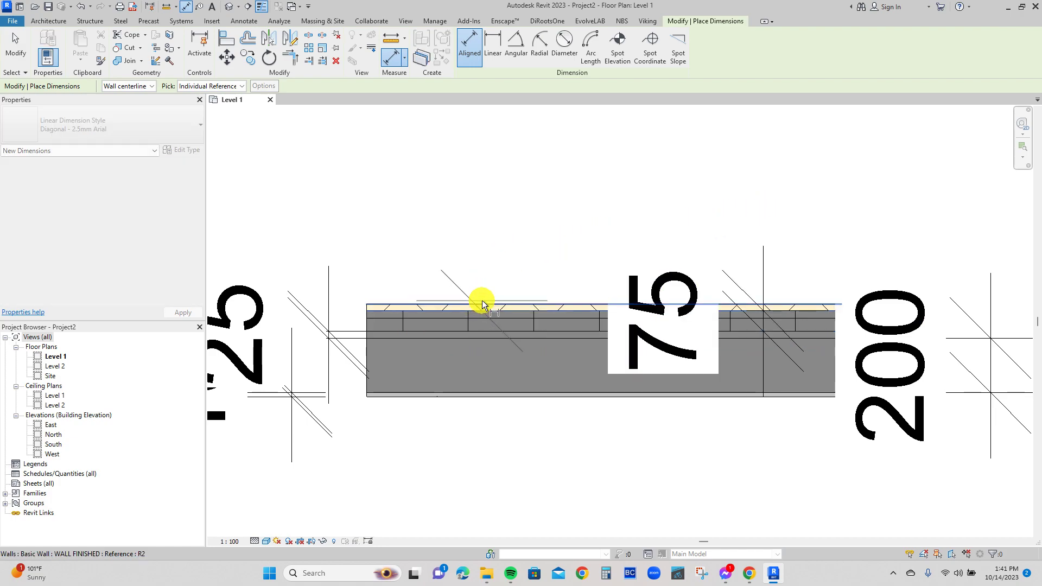
left_click(479, 308)
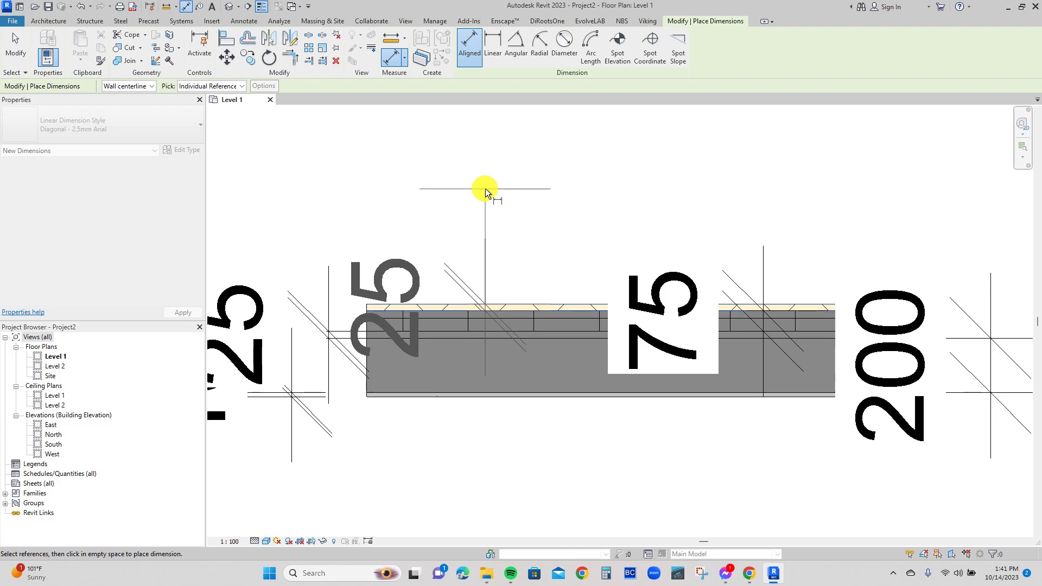
left_click(485, 187)
key("Escape")
key("Escape")
scroll(493, 177, "down", 2)
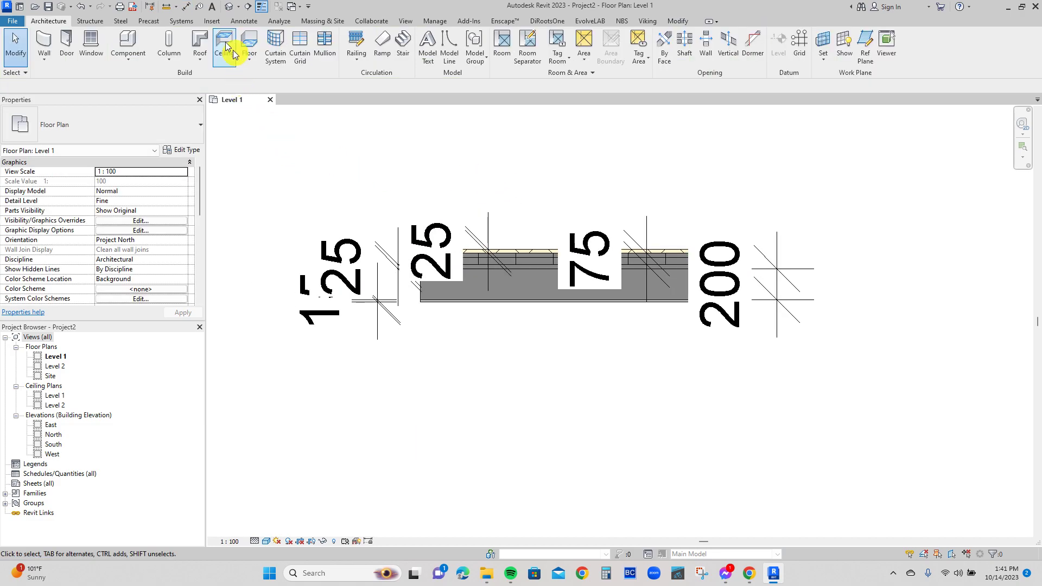
Open the default 3D view, turned to face the wall's tiled side, and set its visual style to Shaded.
left_click(229, 6)
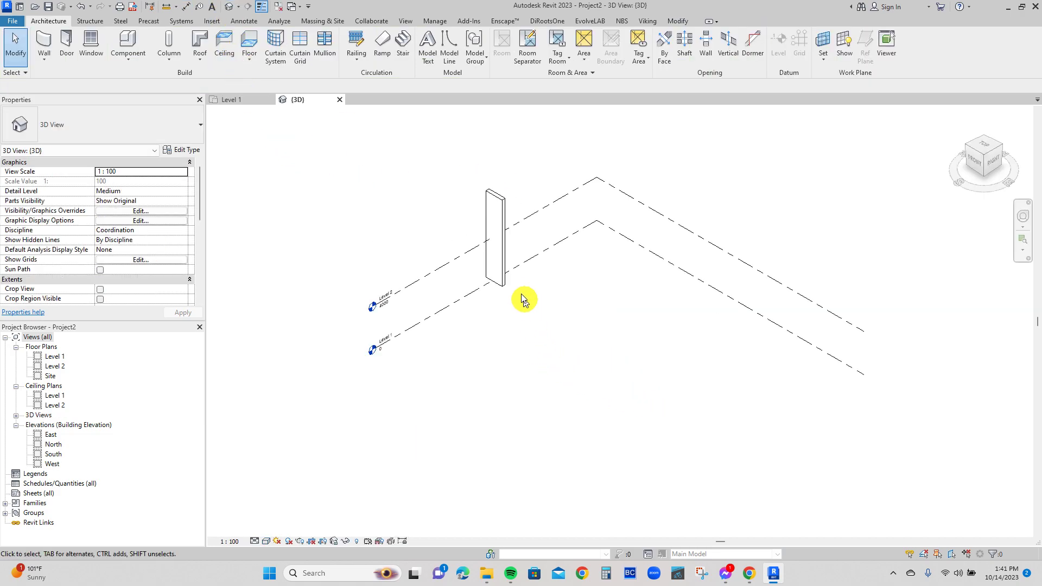
middle_click_drag(590, 317, 430, 255, "shift")
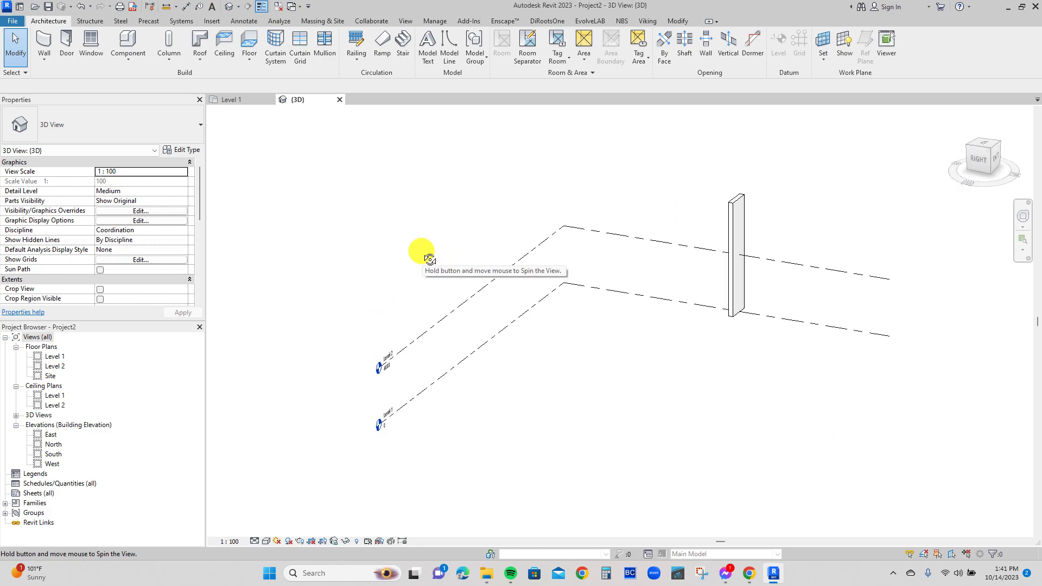
scroll(814, 218, "up", 3)
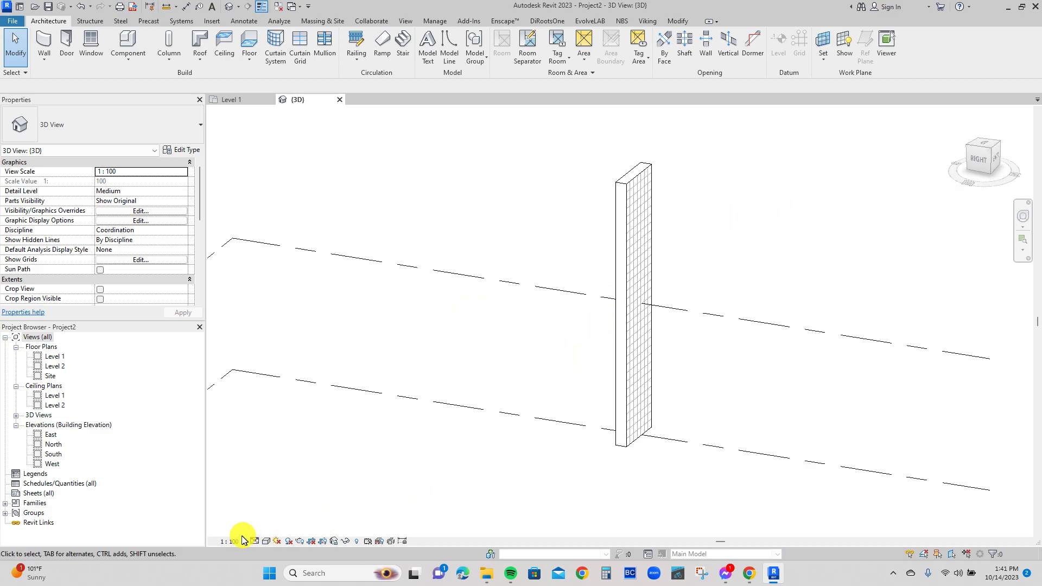
left_click(264, 542)
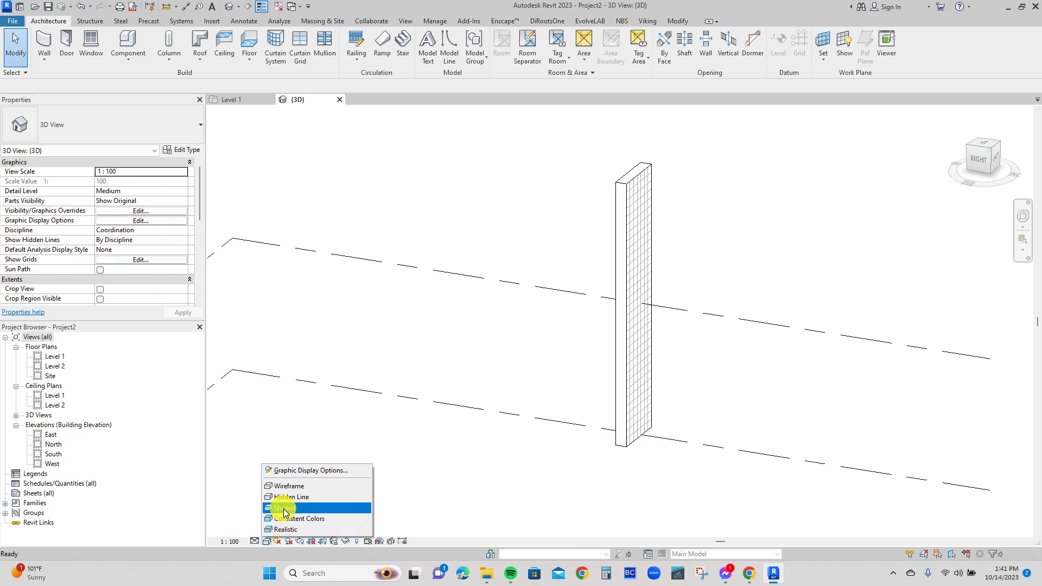
left_click(282, 508)
scroll(685, 260, "up", 4)
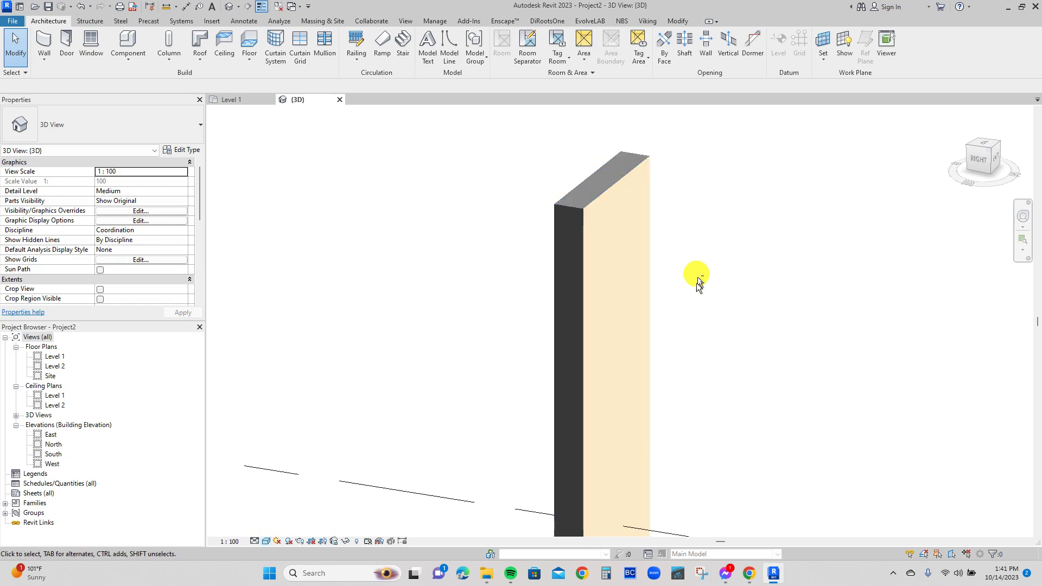
Set the 3D view's detail level to Fine.
middle_click_drag(666, 284, 305, 169)
scroll(454, 205, "down", 4)
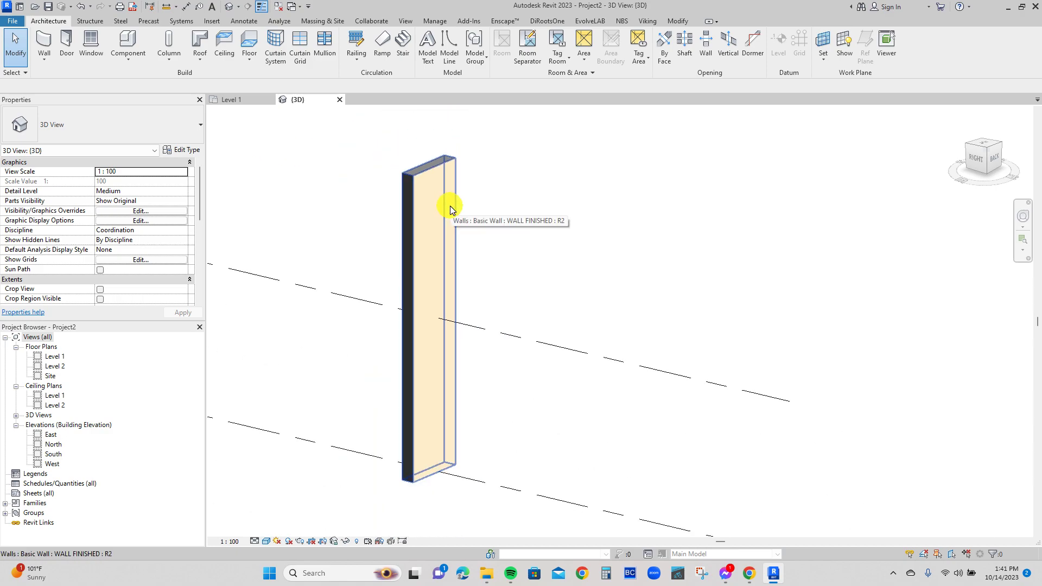
scroll(483, 180, "up", 5)
middle_click_drag(312, 413, 732, 485)
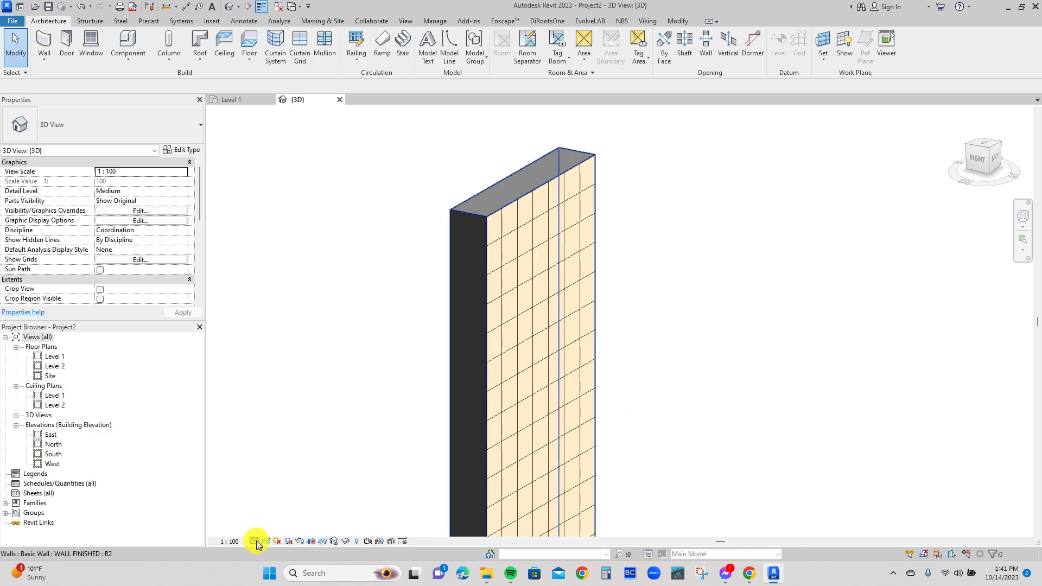
left_click(255, 542)
left_click(262, 529)
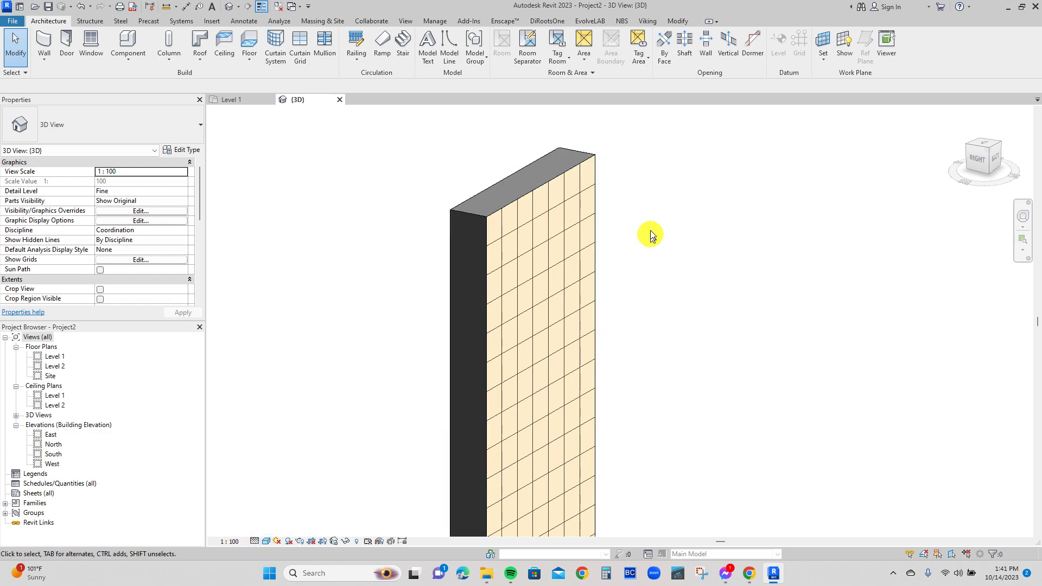
scroll(497, 203, "down", 3)
scroll(535, 191, "down", 2)
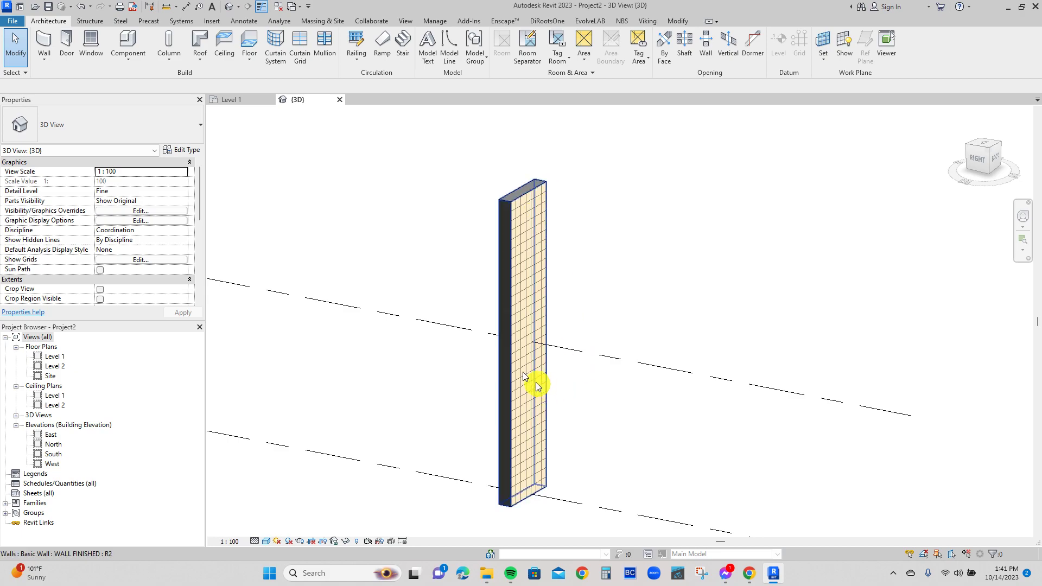
Enclose the WALL FINISHED wall in a section box in the 3D view.
left_click_drag(201, 196, 196, 216)
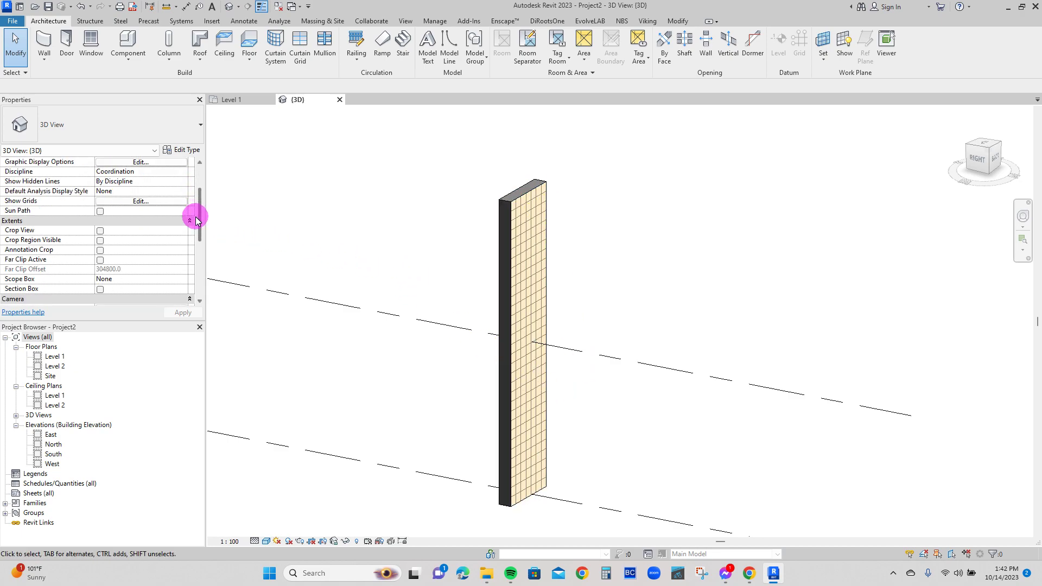
left_click(541, 223)
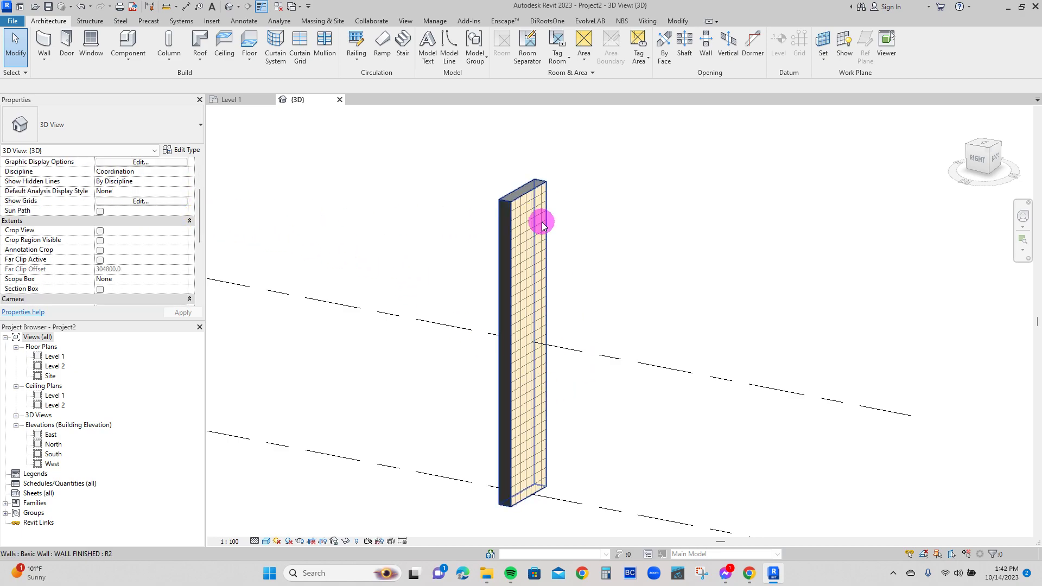
left_click(349, 62)
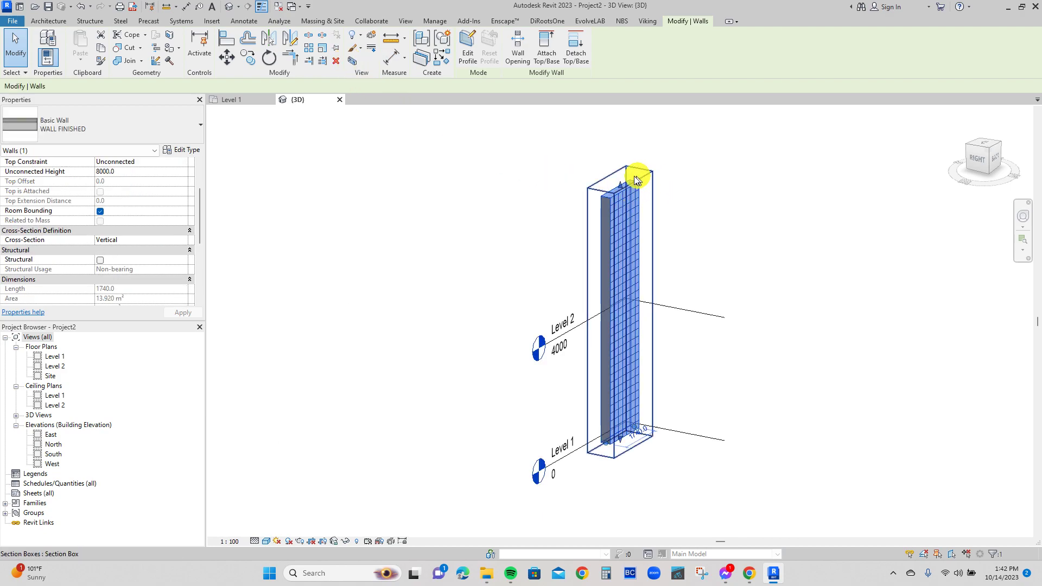
scroll(642, 225, "up", 3)
left_click(646, 228)
middle_click_drag(655, 240, 498, 276, "shift")
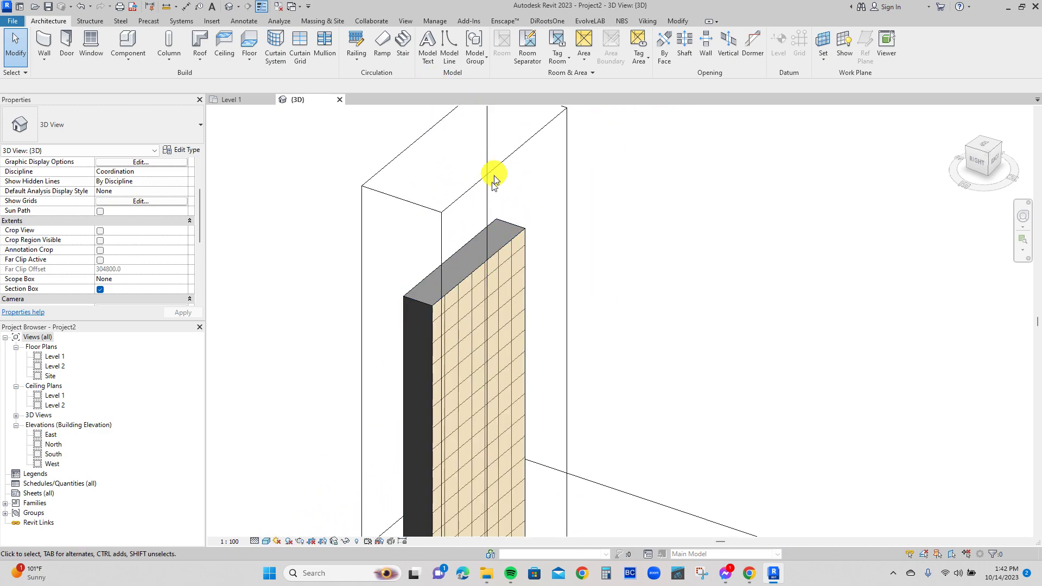
Lower the wall's top edge slightly with its shape handle, to an unconnected height of about 6934 mm.
left_click(502, 260)
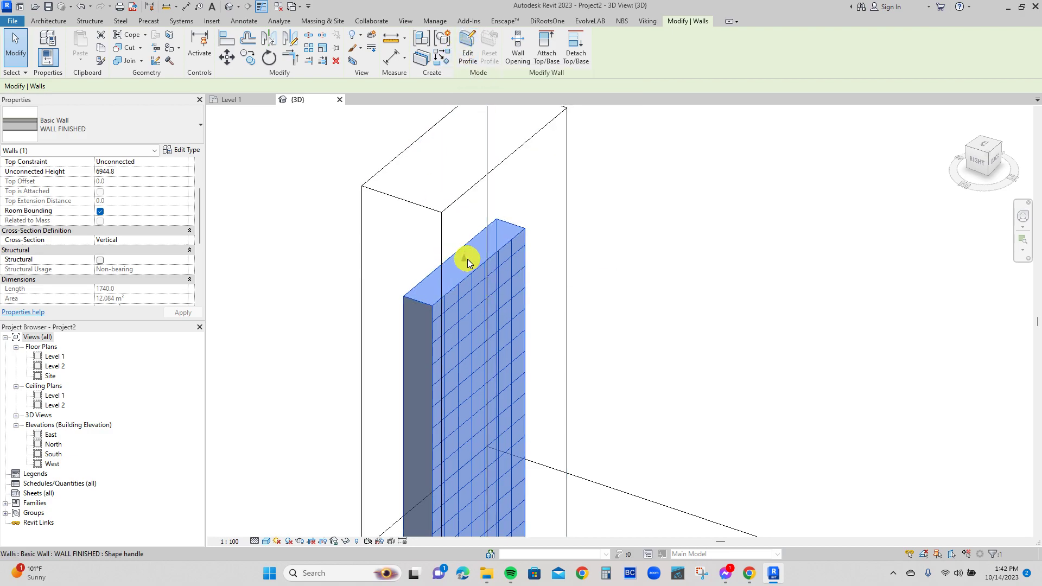
left_click_drag(467, 261, 468, 262)
scroll(493, 193, "down", 4)
left_click(456, 338)
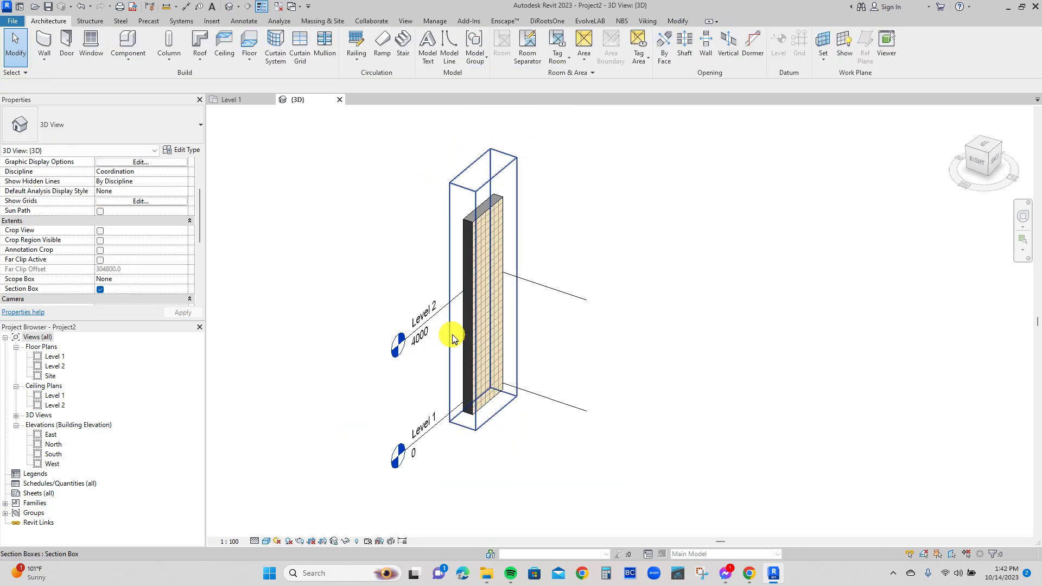
Pull the section box's side face inward so that it cuts through the wall's end and exposes the layers.
left_click(455, 335)
left_click_drag(463, 302, 484, 295)
scroll(484, 206, "up", 8)
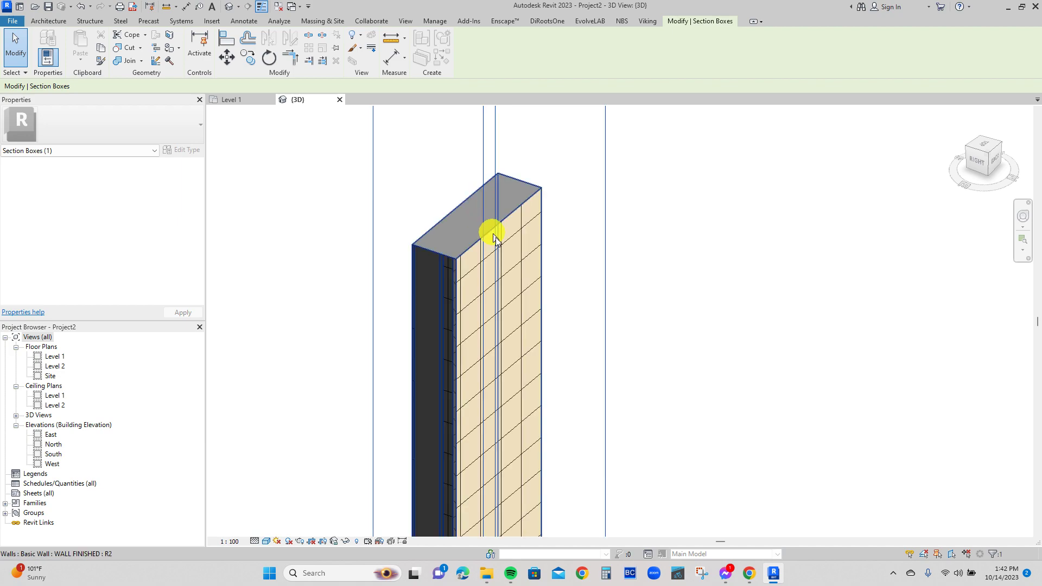
key("Escape")
scroll(428, 252, "up", 3)
scroll(445, 309, "down", 6)
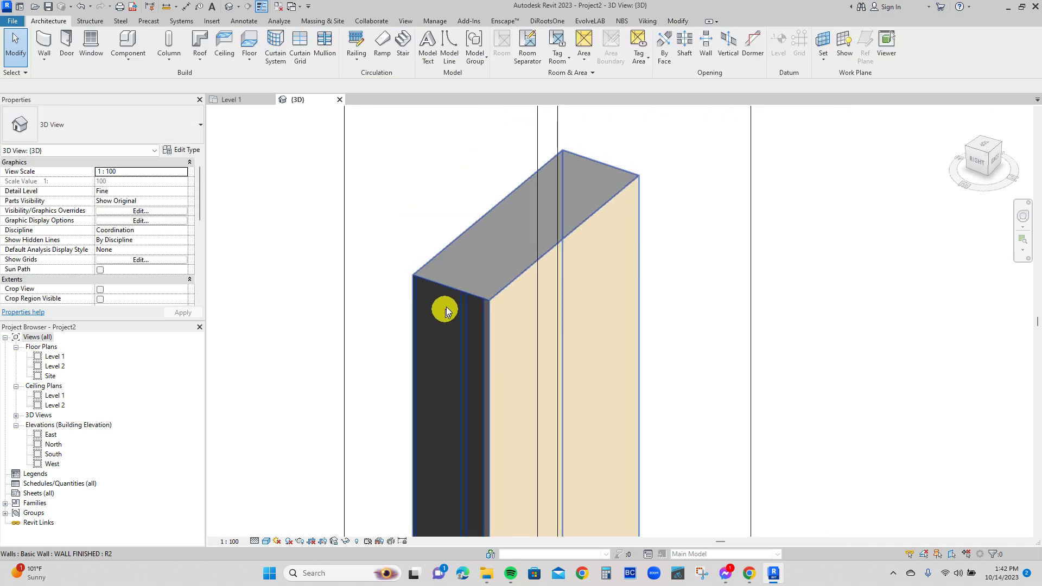
Lower the section box's top face below the wall's top so that it cuts horizontally through all the wall layers.
left_click(486, 155)
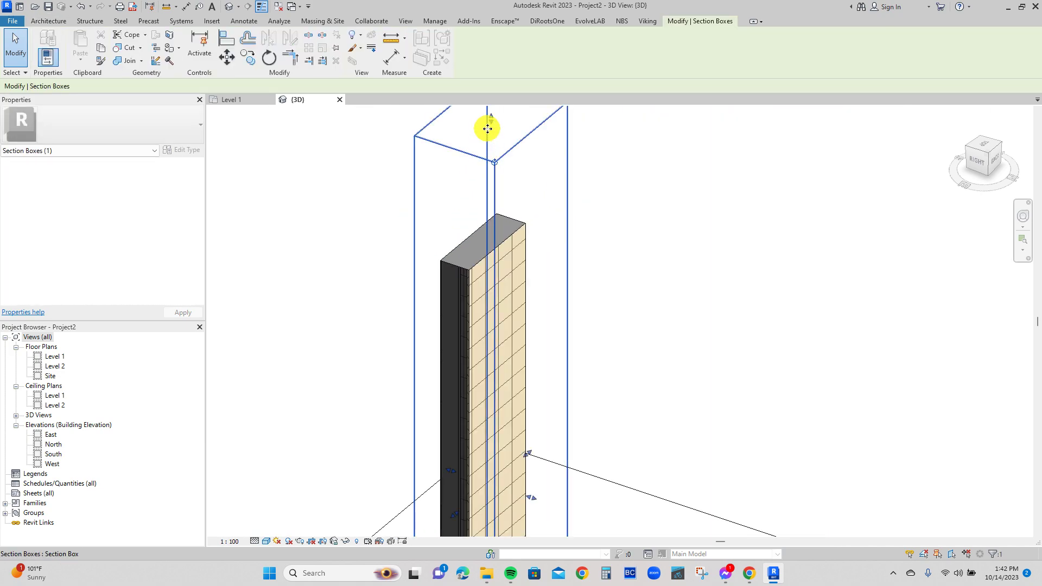
left_click_drag(491, 125, 554, 314)
scroll(500, 279, "up", 4)
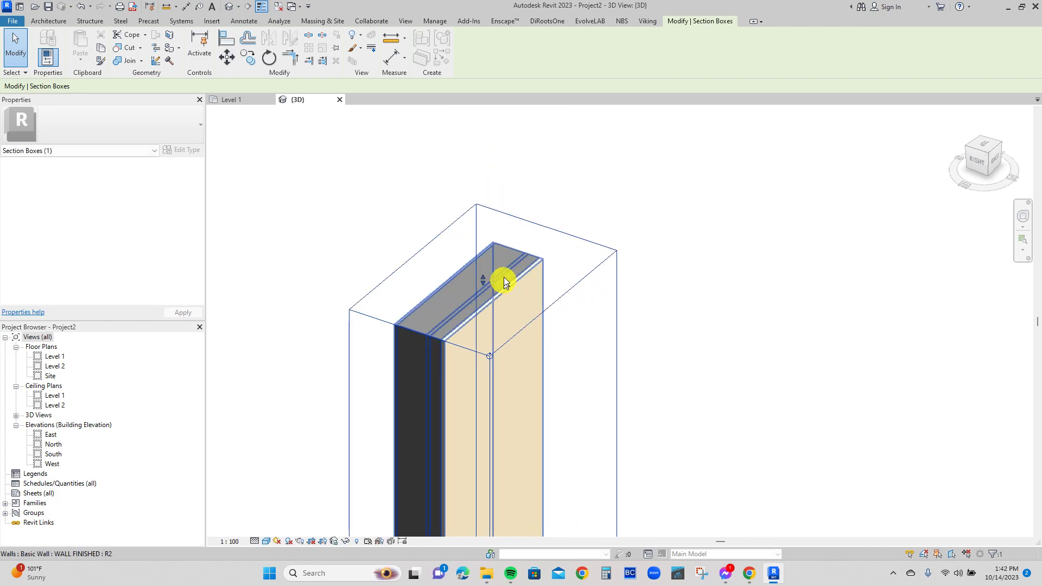
key("Escape")
middle_click_drag(540, 244, 595, 184)
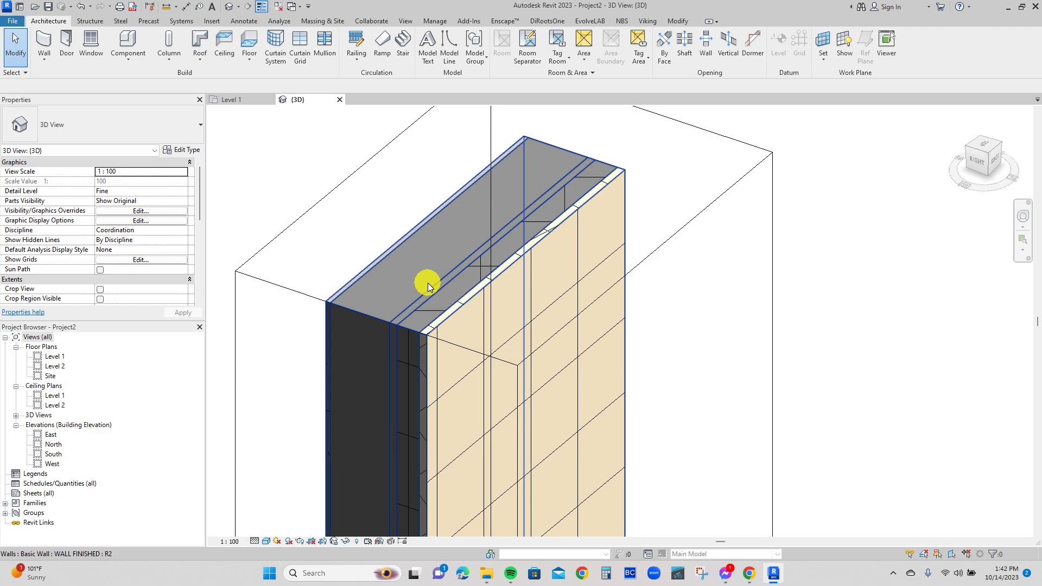
scroll(416, 265, "down", 5)
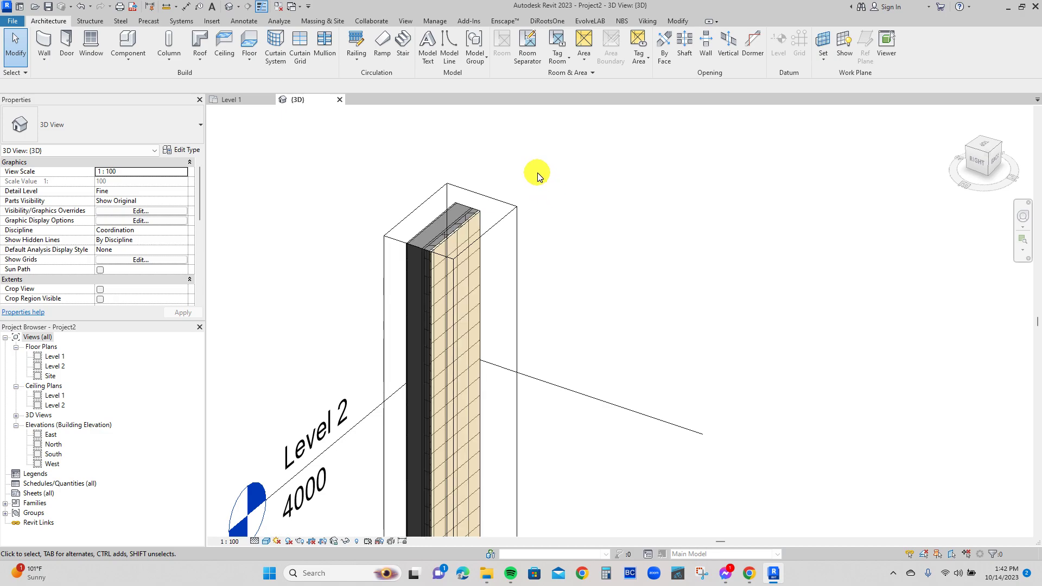
scroll(537, 172, "down", 1)
scroll(538, 173, "down", 1)
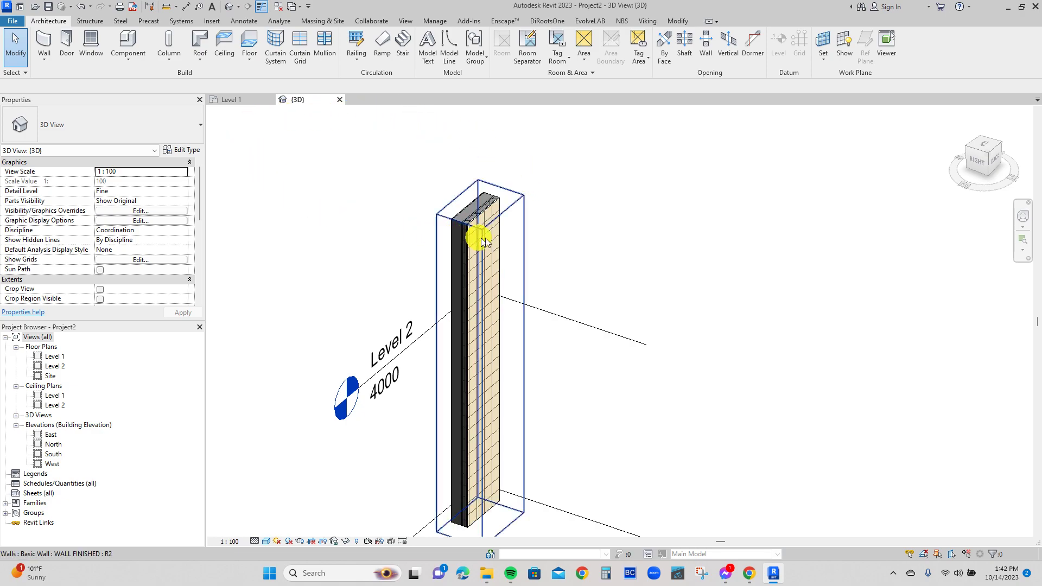
Delete all the layer thickness dimensions around the wall in the Level 1 plan.
left_click(243, 100)
scroll(489, 287, "down", 2)
left_click(518, 266)
key("Delete")
left_click(585, 278)
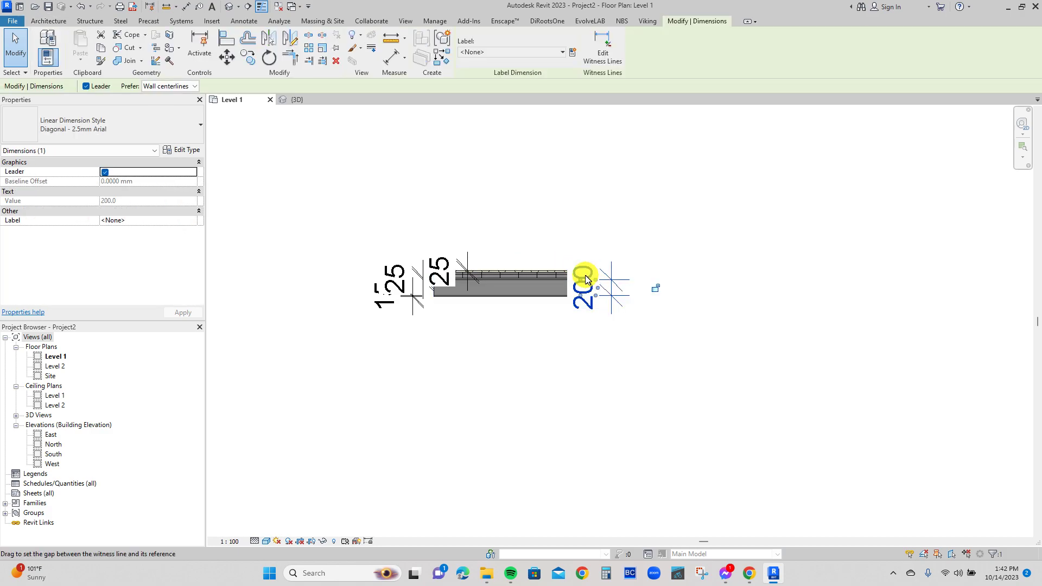
key("Delete")
left_click(426, 264)
key("Delete")
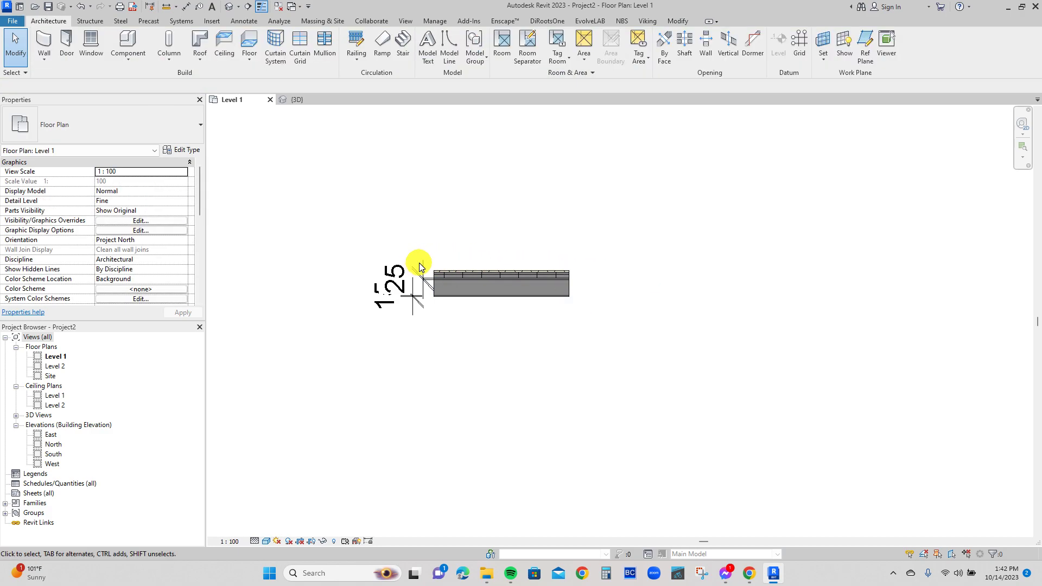
left_click(414, 288)
key("Delete")
Draw a Generic - 200mm wall 1200 mm long, perpendicular to the finished wall and running down from its lower right corner.
scroll(545, 277, "up", 2)
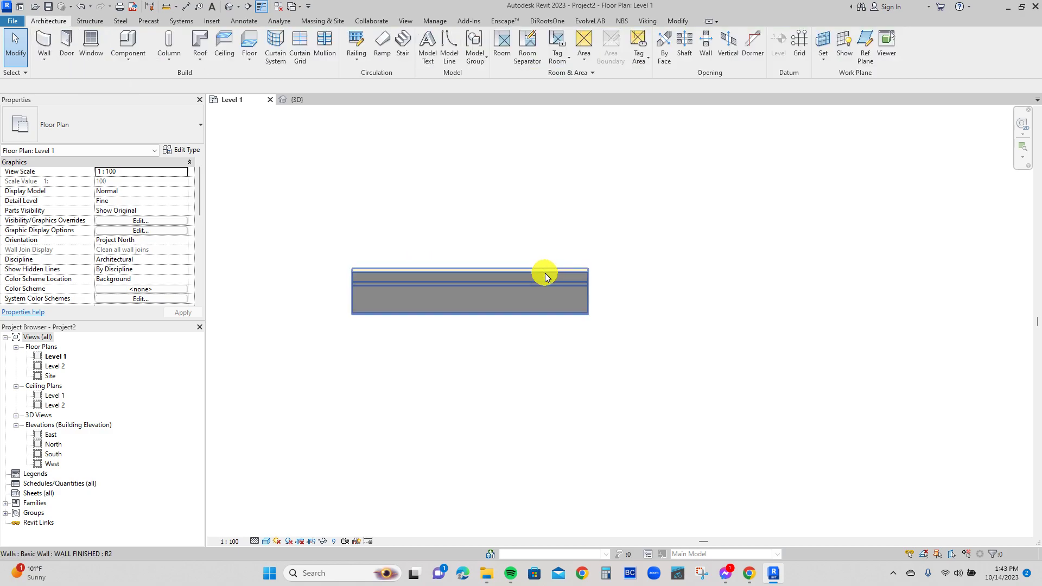
left_click(581, 280)
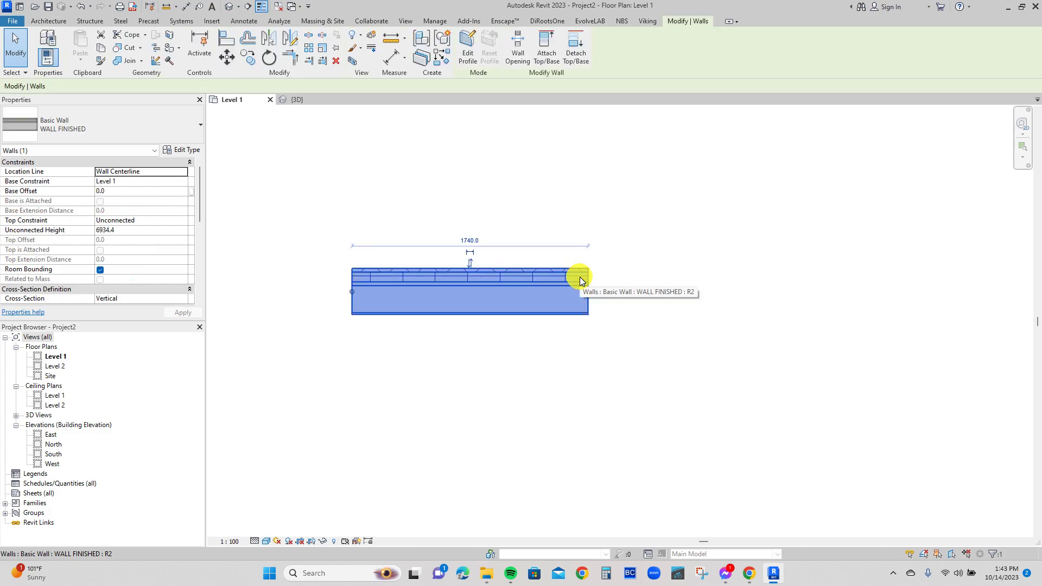
key("w")
key("a")
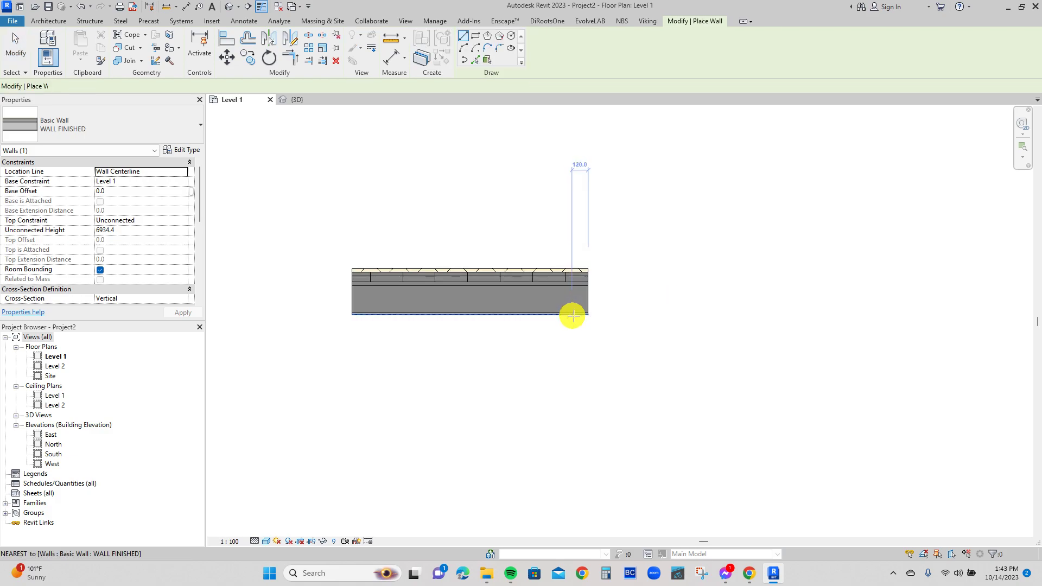
left_click(589, 314)
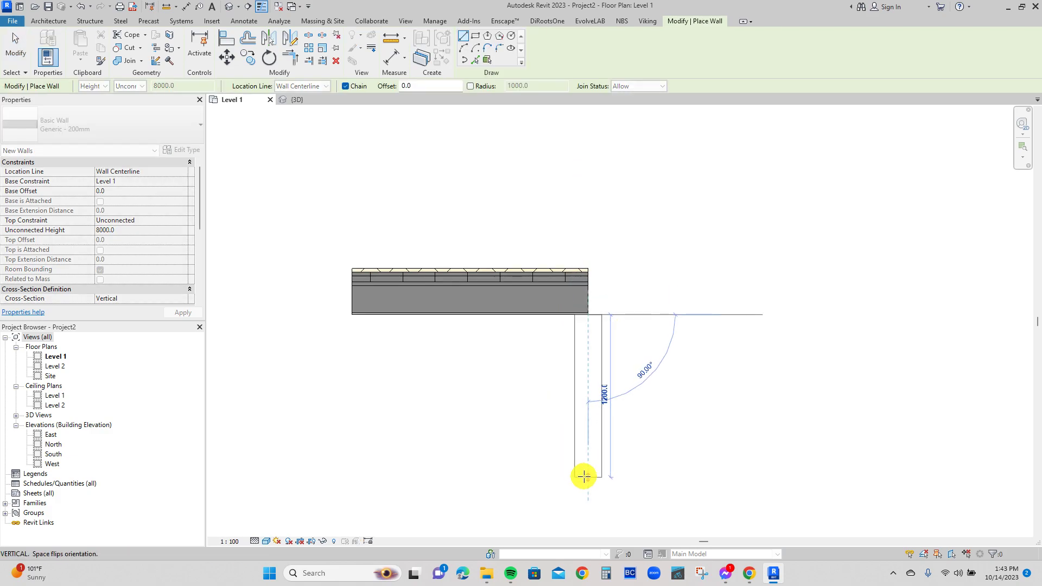
left_click(584, 477)
key("Escape")
key("Escape")
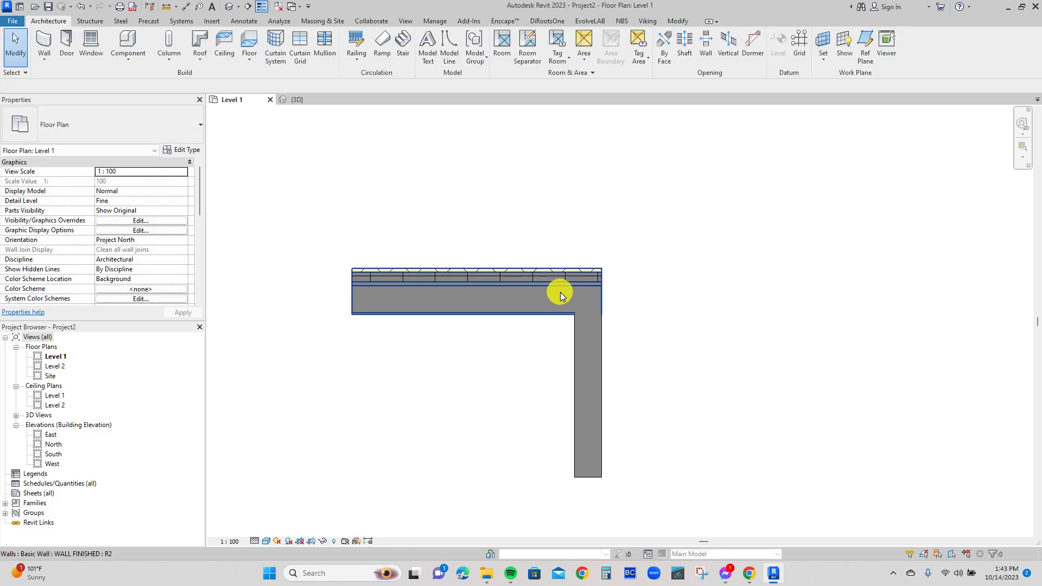
scroll(618, 348, "up", 3)
scroll(572, 309, "down", 4)
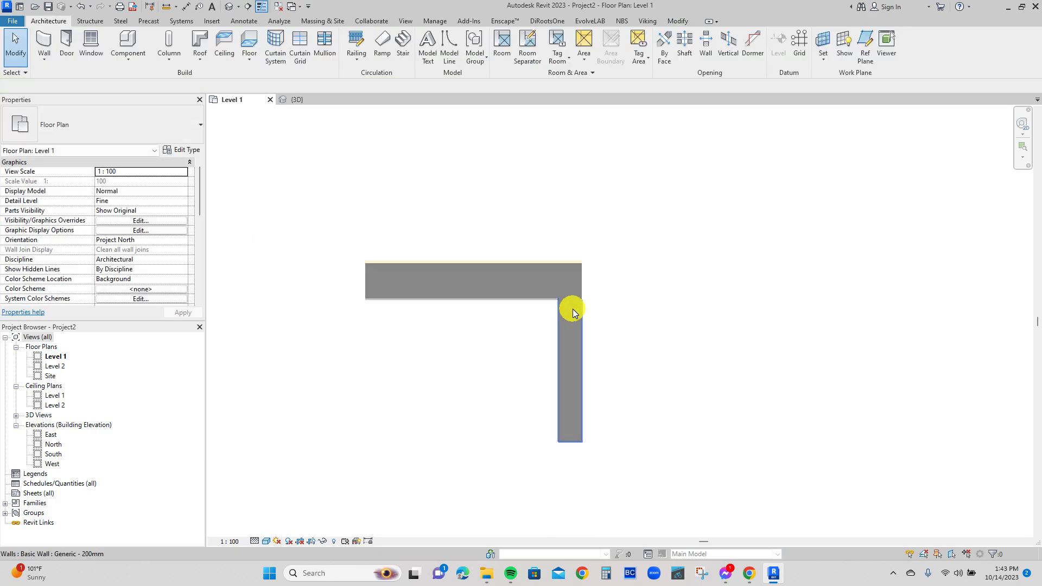
Match the perpendicular generic wall's type to the WALL FINISHED wall using Match Type Properties.
key("m")
key("a")
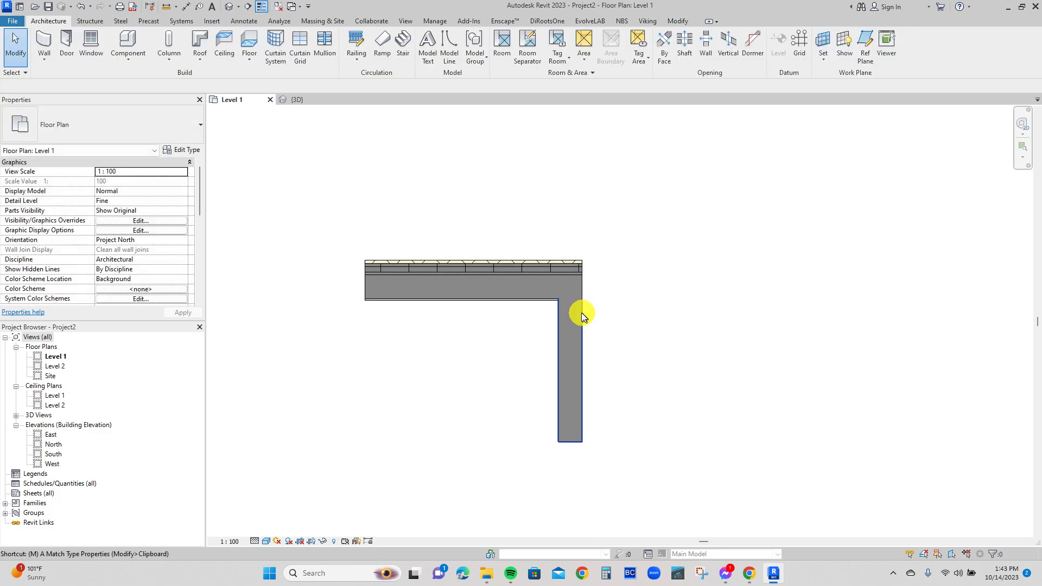
left_click(552, 286)
left_click(573, 347)
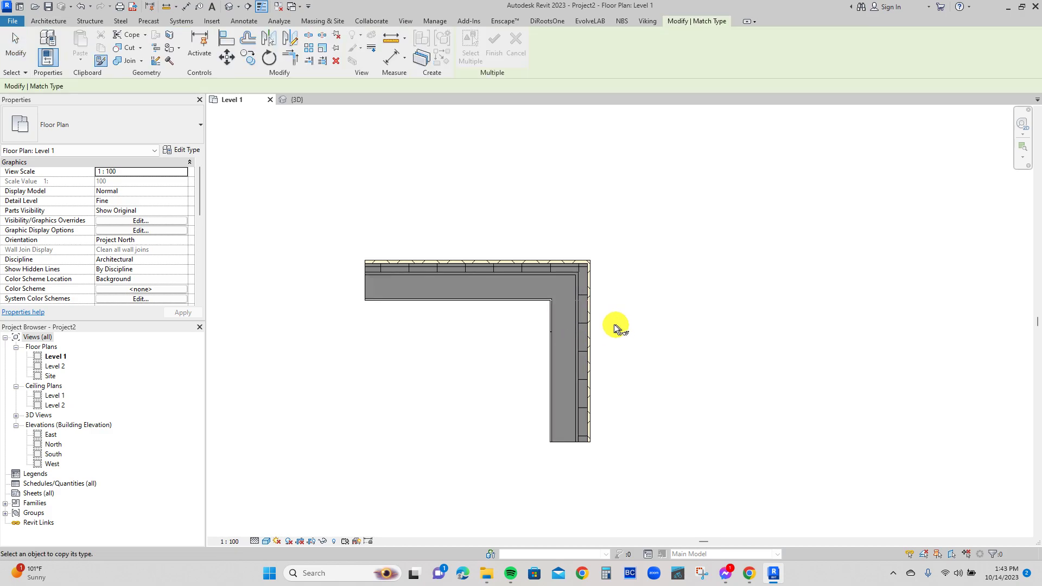
key("Escape")
Examine how the layers of the two finished walls join at the corner.
scroll(603, 313, "up", 2)
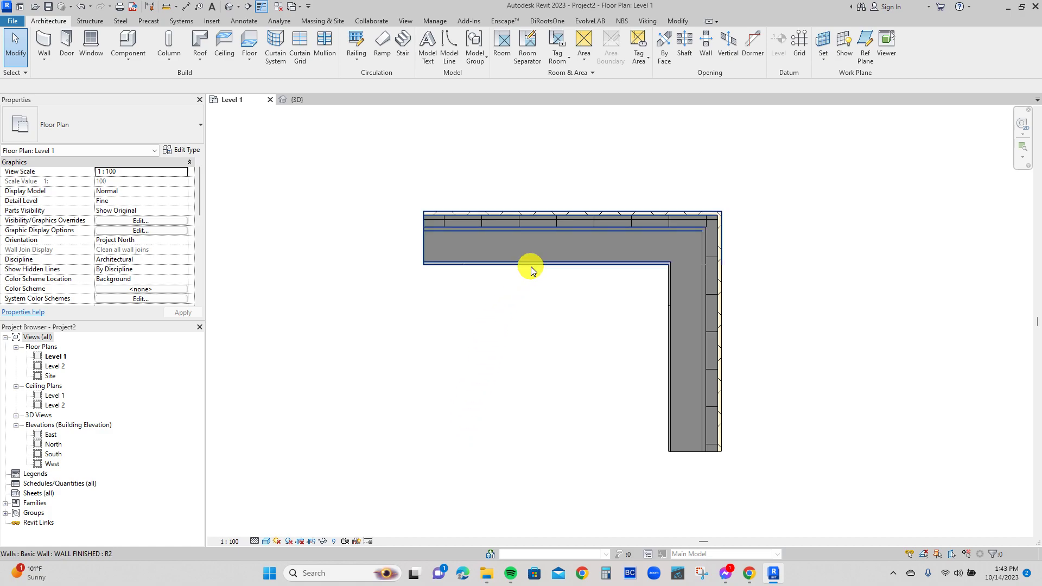
scroll(668, 282, "up", 1)
scroll(669, 282, "up", 3)
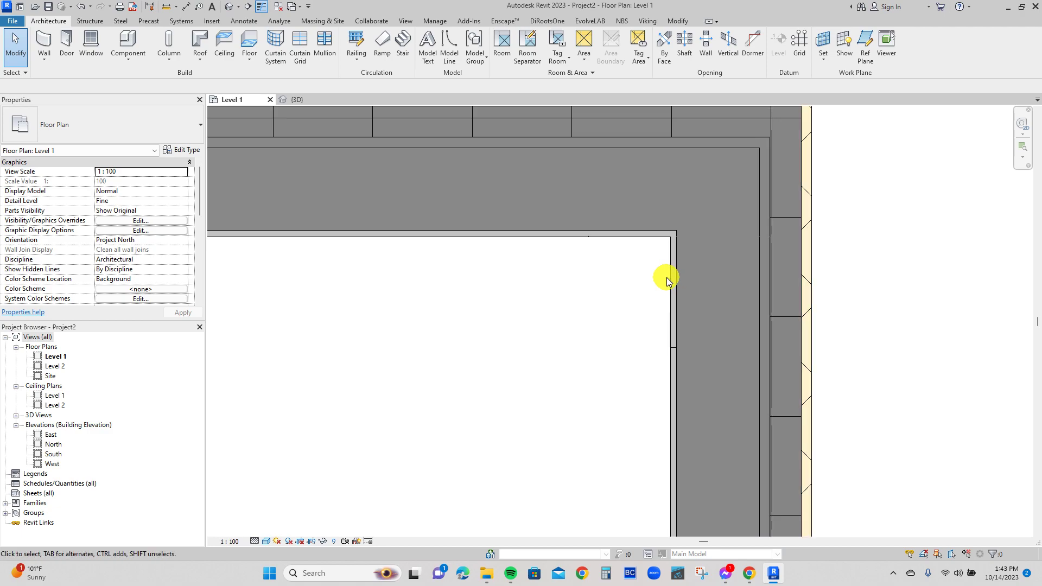
scroll(652, 277, "down", 3)
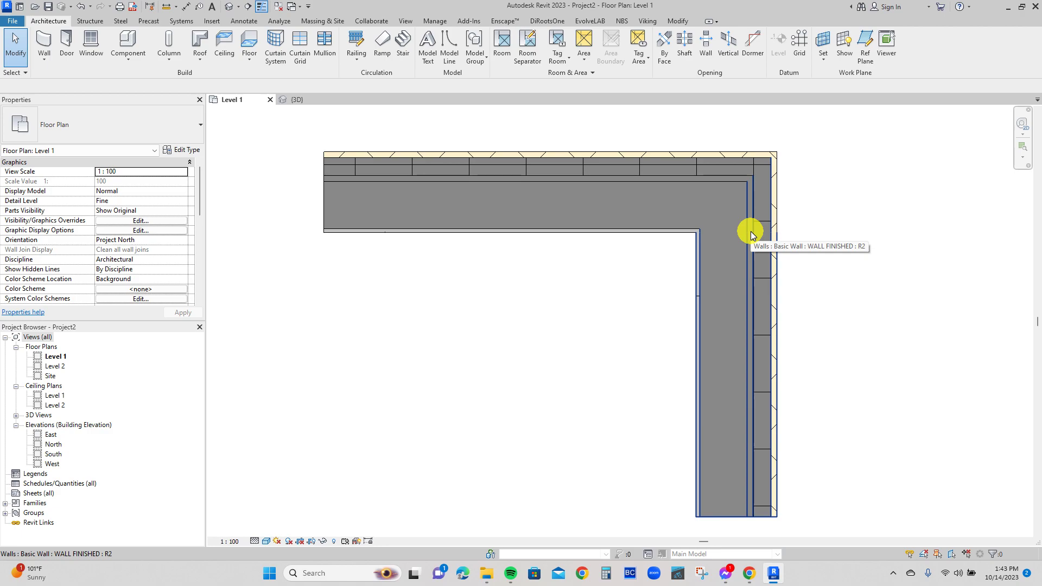
scroll(608, 245, "down", 3)
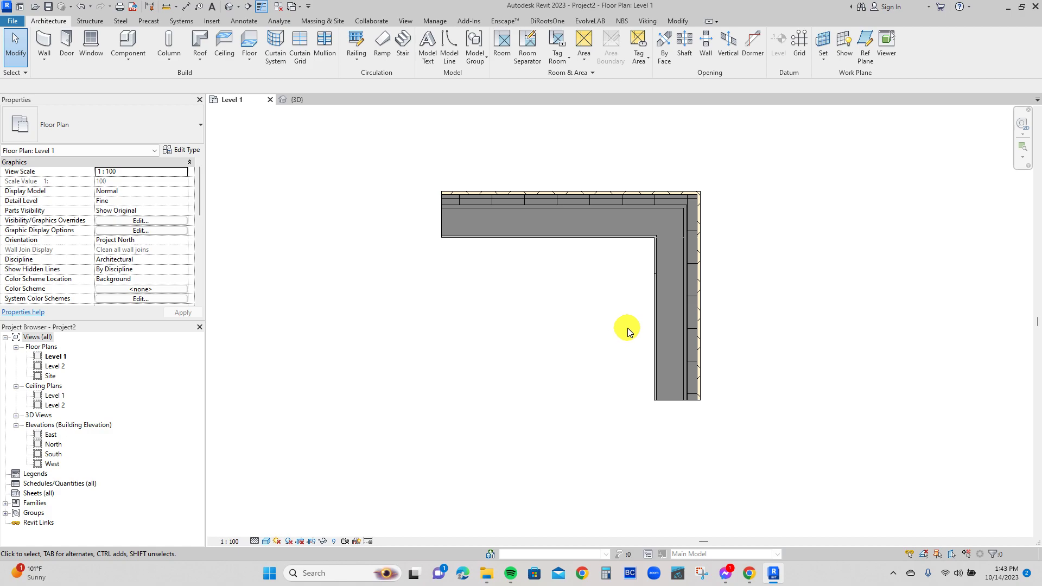
scroll(555, 228, "down", 4)
Draw a horizontal Generic - 200mm wall about 1880 mm long in the empty area above the finished walls.
middle_click_drag(551, 229, 549, 347)
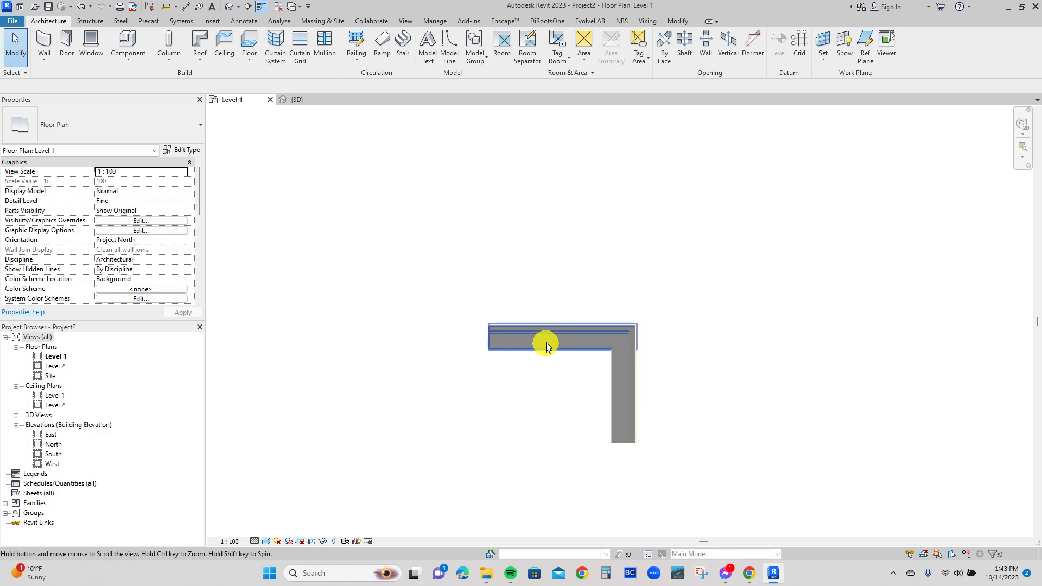
scroll(545, 273, "up", 3)
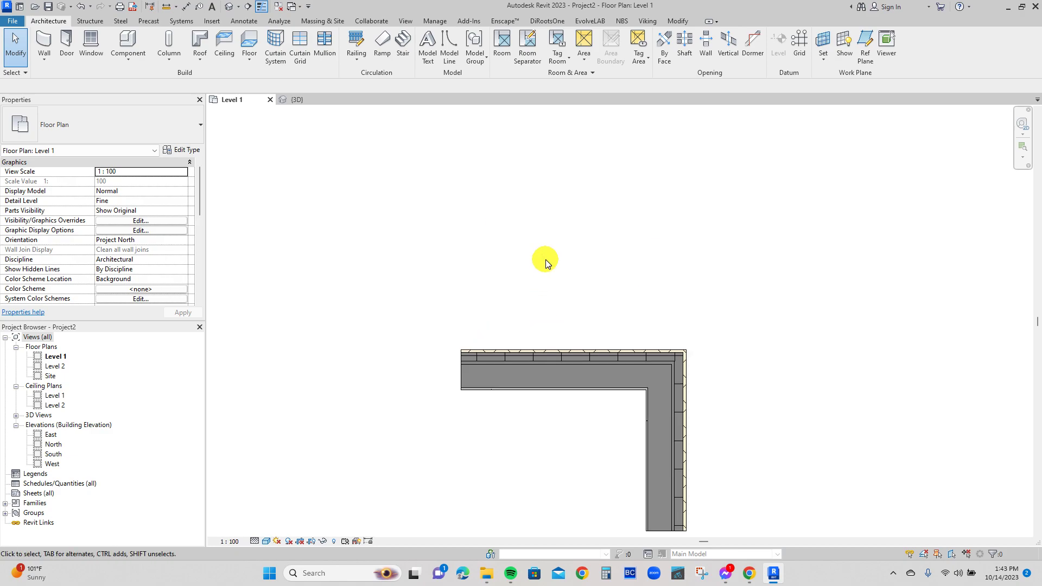
key("w")
key("a")
left_click(469, 267)
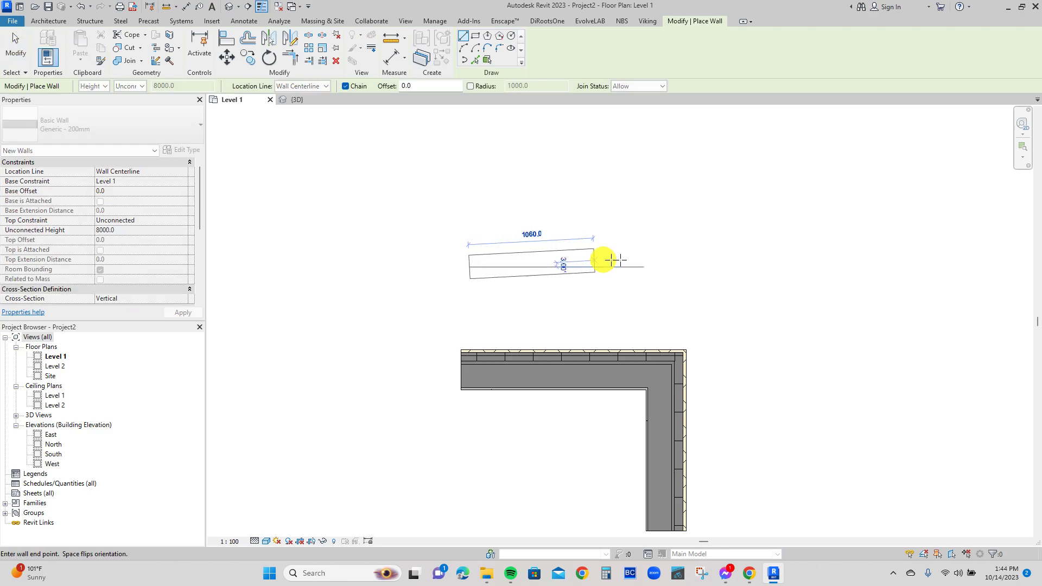
left_click(690, 267)
scroll(531, 277, "up", 3)
key("Escape")
key("Escape")
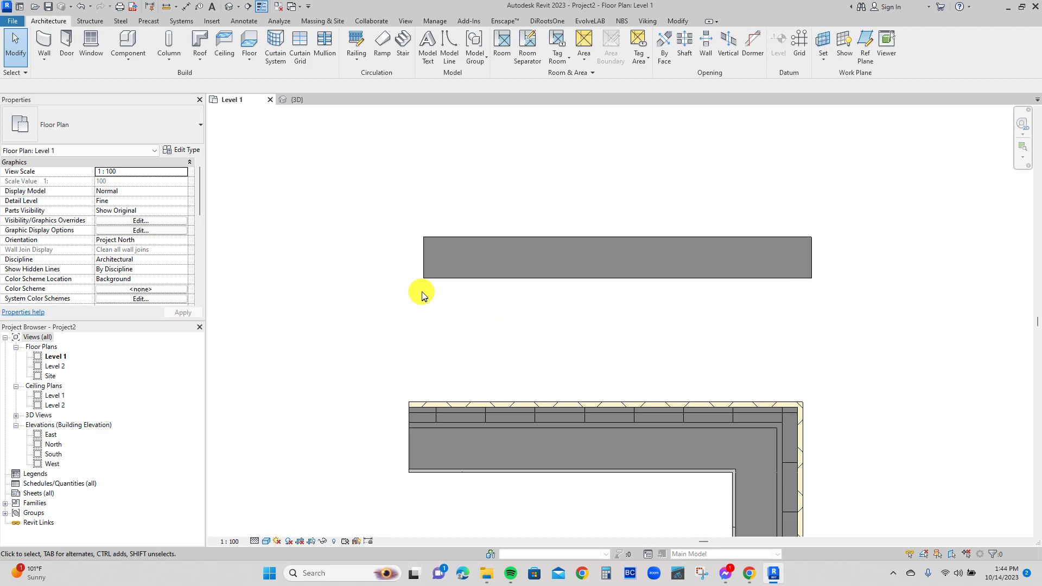
scroll(570, 313, "down", 3)
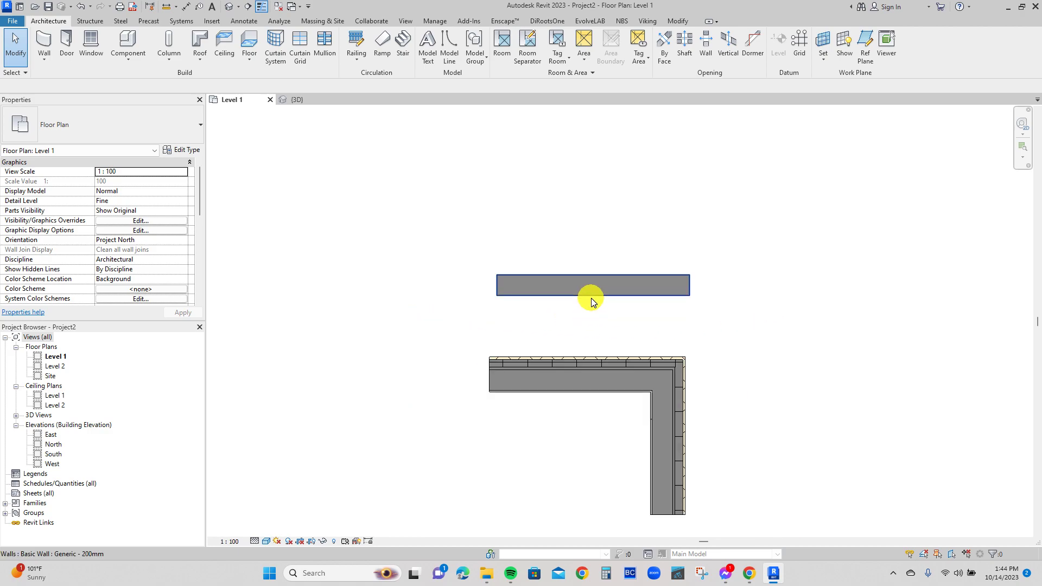
left_click(591, 298)
left_click(181, 223)
left_click(155, 220)
left_click(131, 239)
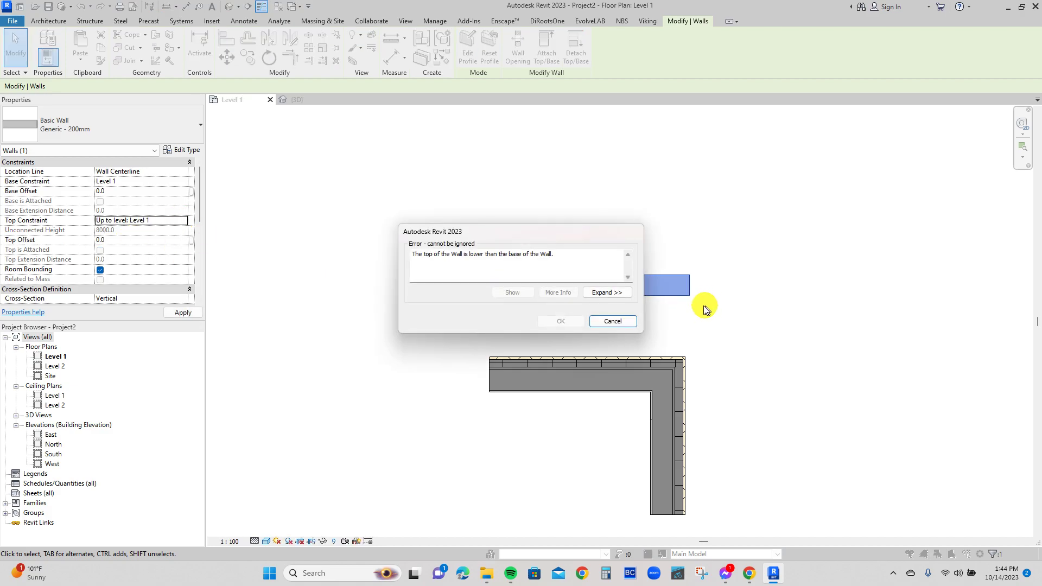
left_click(609, 320)
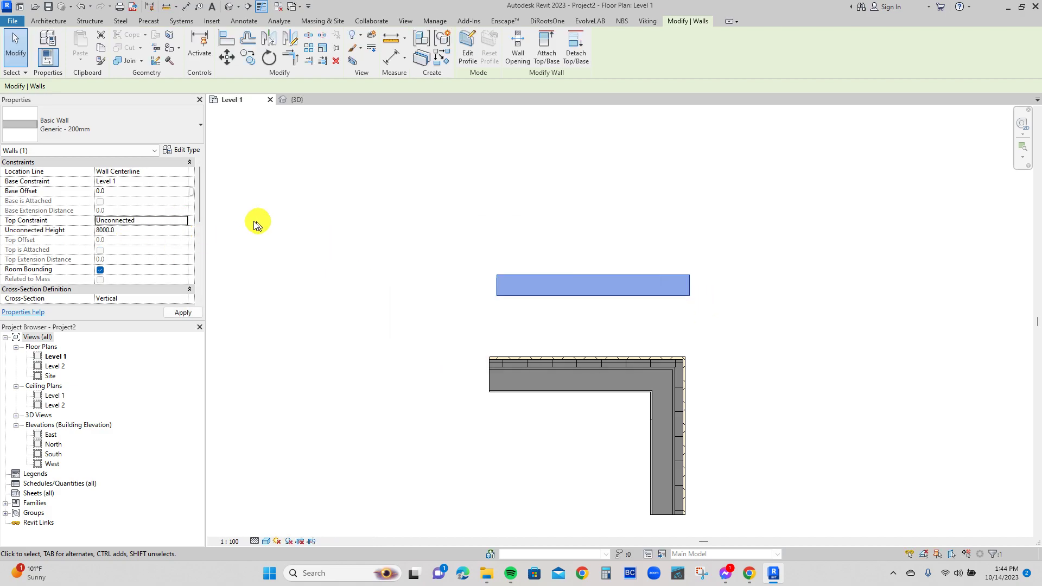
Set the selected generic wall's top constraint to Up to level: Level 2.
left_click(174, 221)
left_click(183, 221)
left_click(136, 247)
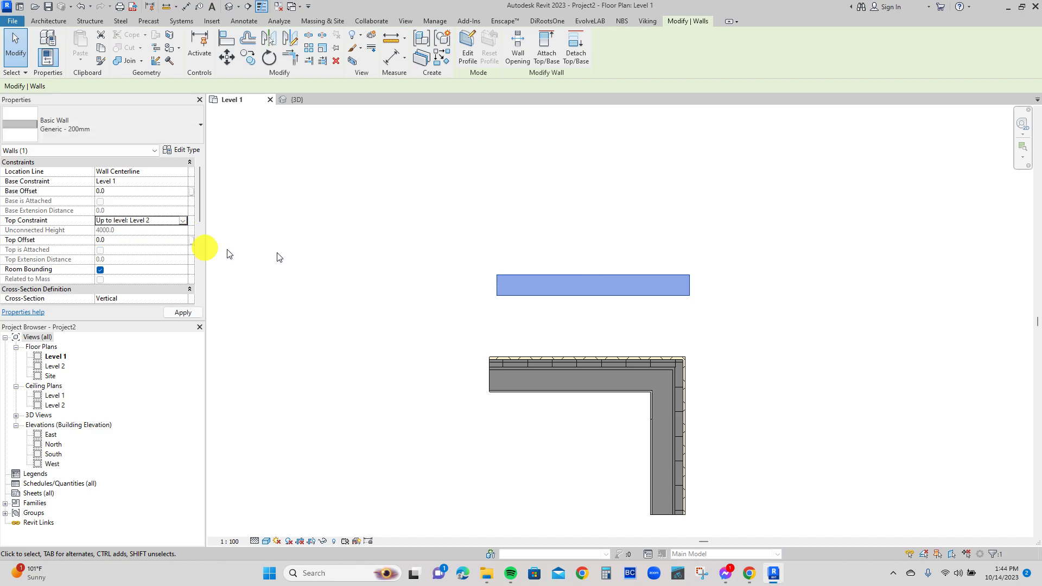
Move the generic wall to the left of the finished walls, slightly above the height of their upper edge.
left_click_drag(635, 276, 387, 329)
middle_click_drag(486, 337, 577, 298)
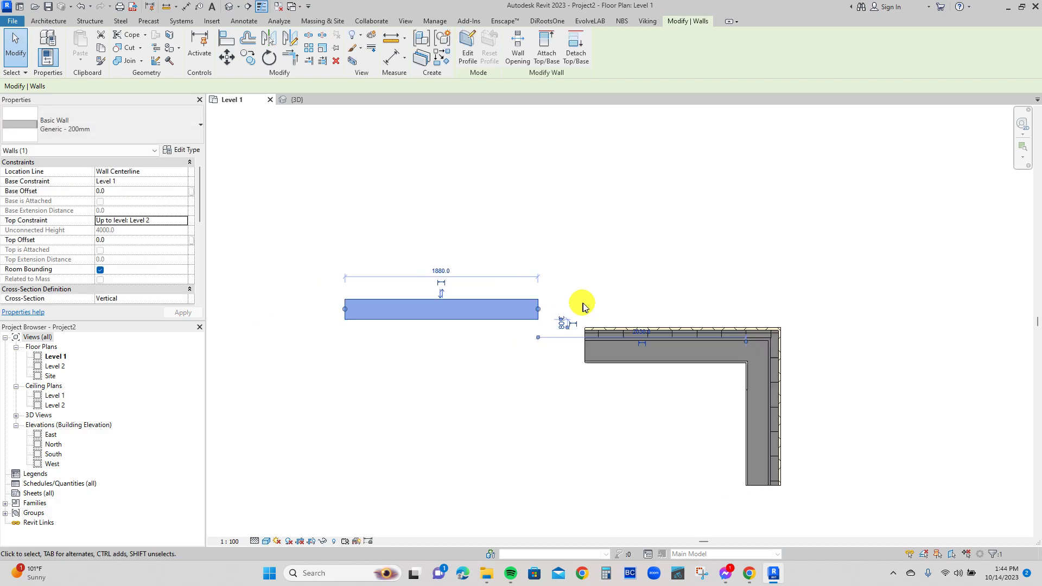
left_click(607, 307)
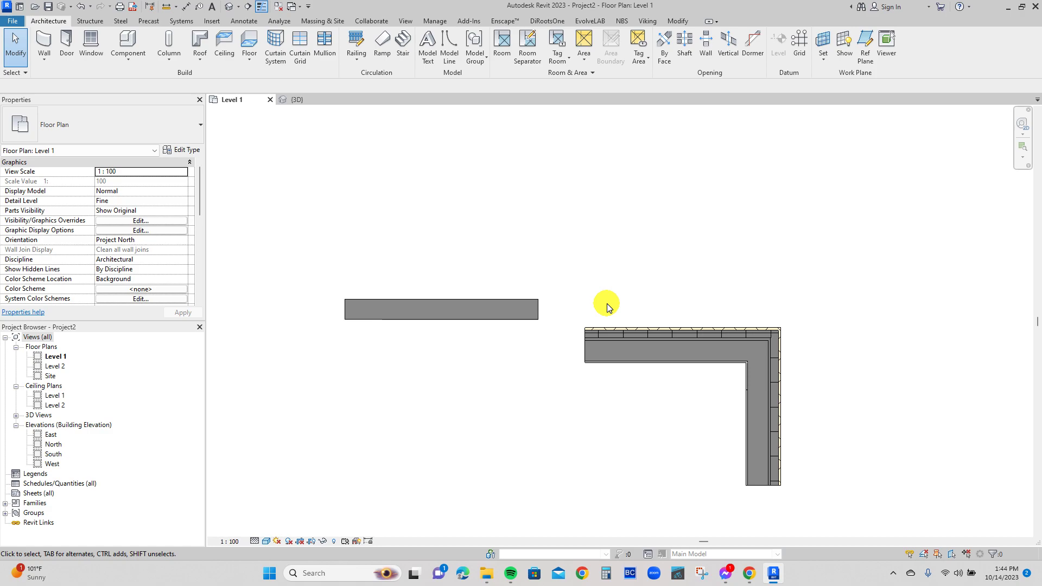
Copy the generic wall about 560 mm straight down.
left_click(444, 310)
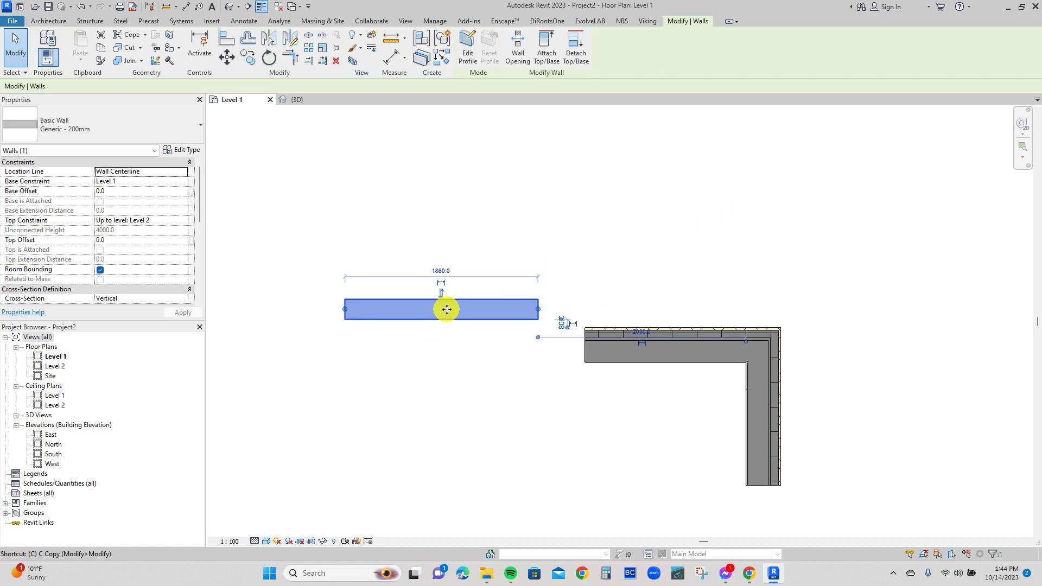
key("c")
key("o")
left_click(444, 310)
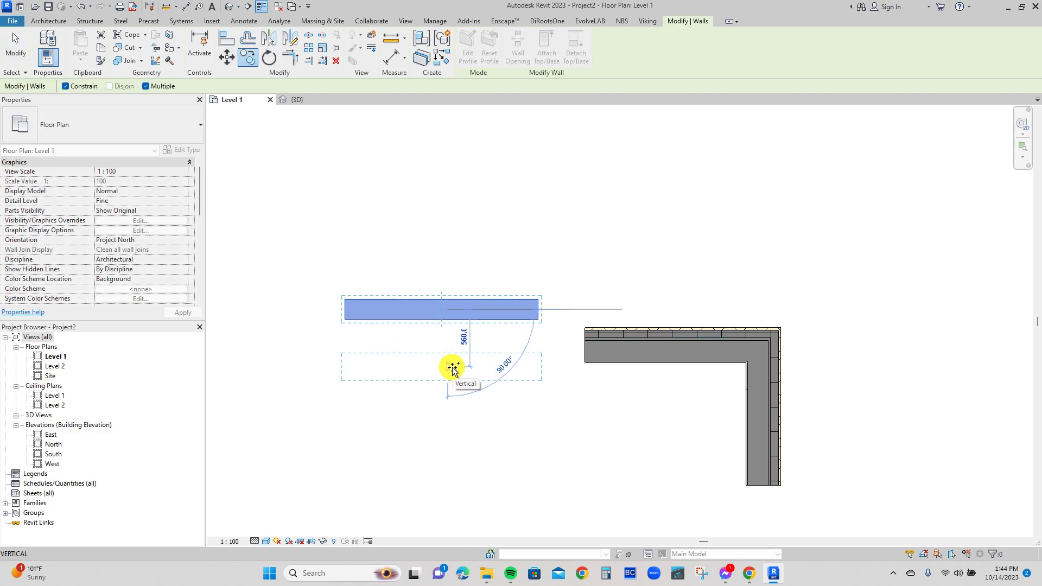
left_click(453, 369)
key("Escape")
Edit the copied wall's Generic - 200mm type structure and set the Structure [1] layer thickness to 5.
left_click(414, 368)
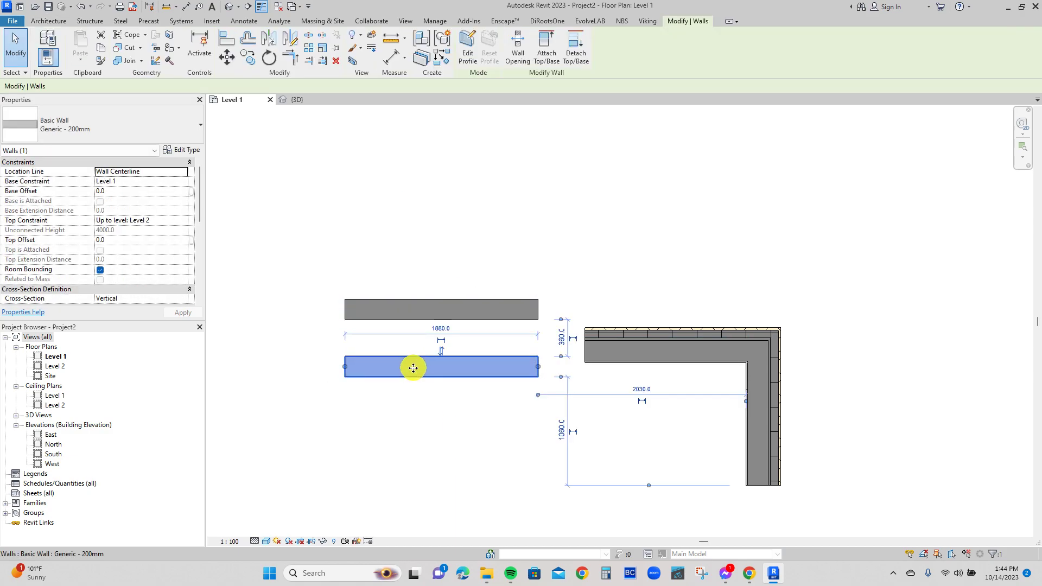
left_click(181, 150)
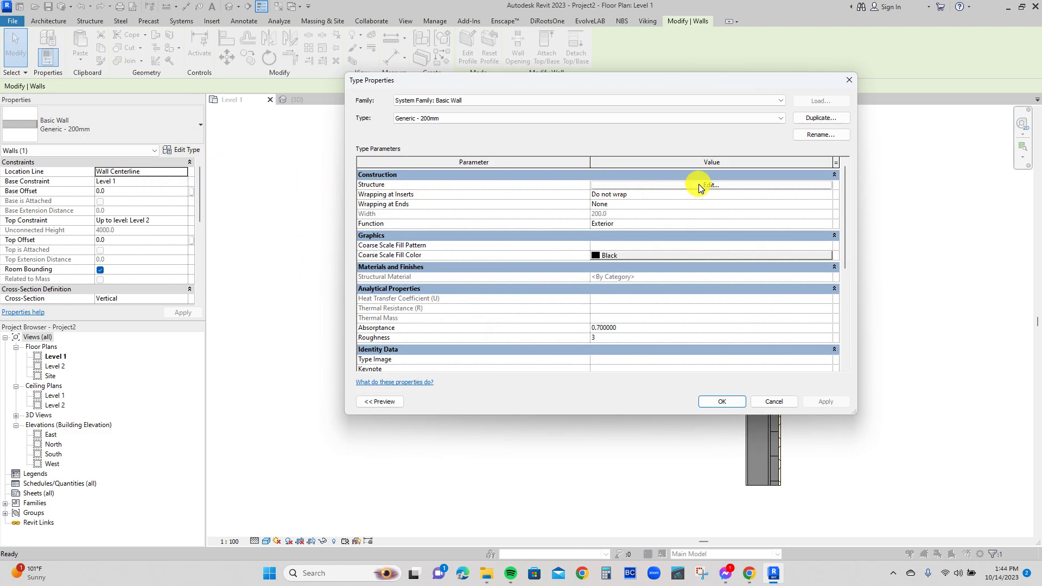
left_click(699, 185)
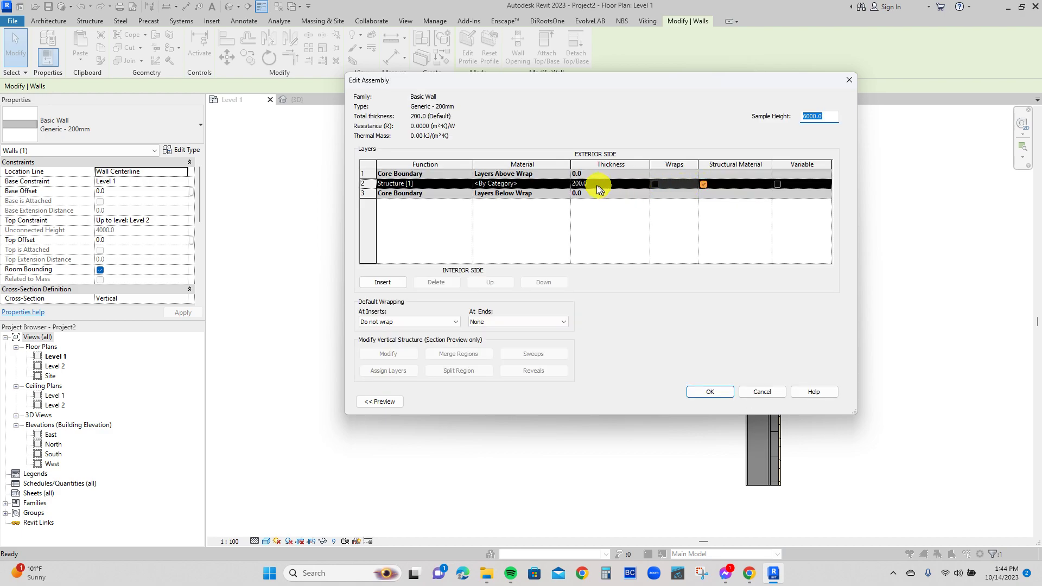
left_click(595, 184)
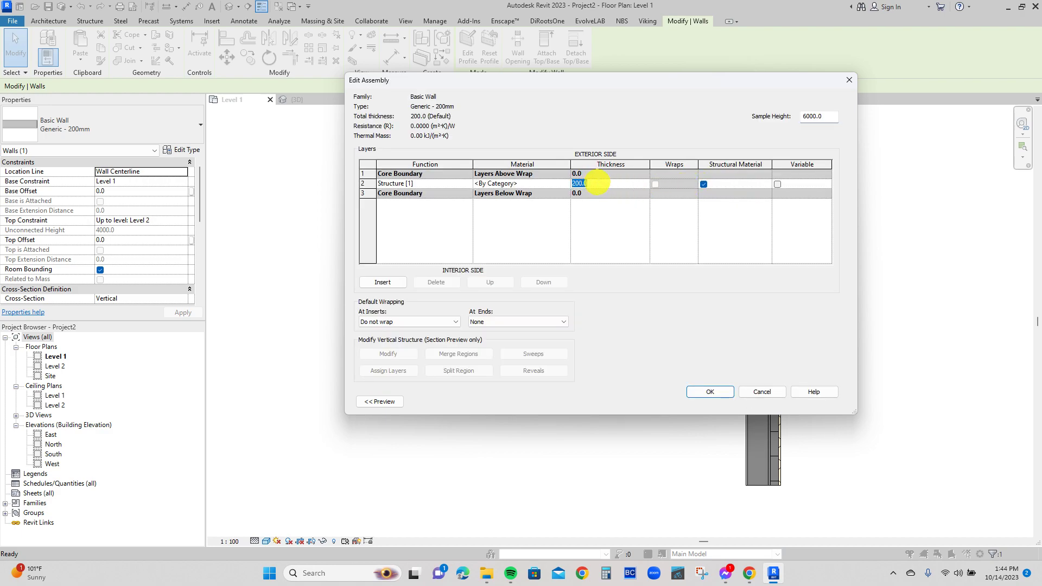
type("5")
Duplicate the Ceramic Tile material with its assets for the structure layer and name the copy Ceramic Tile 600X600.
left_click(564, 185)
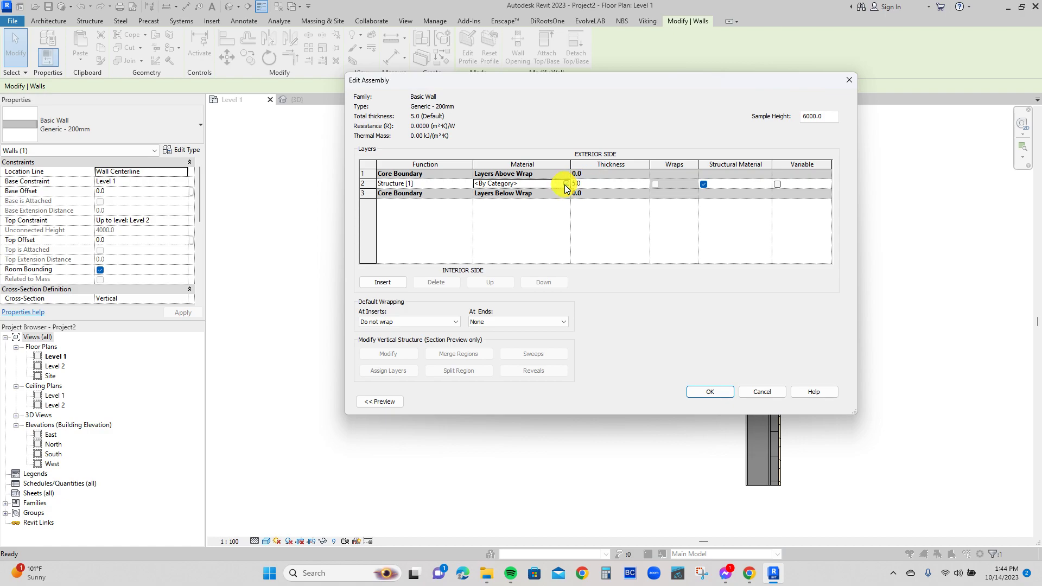
left_click(564, 184)
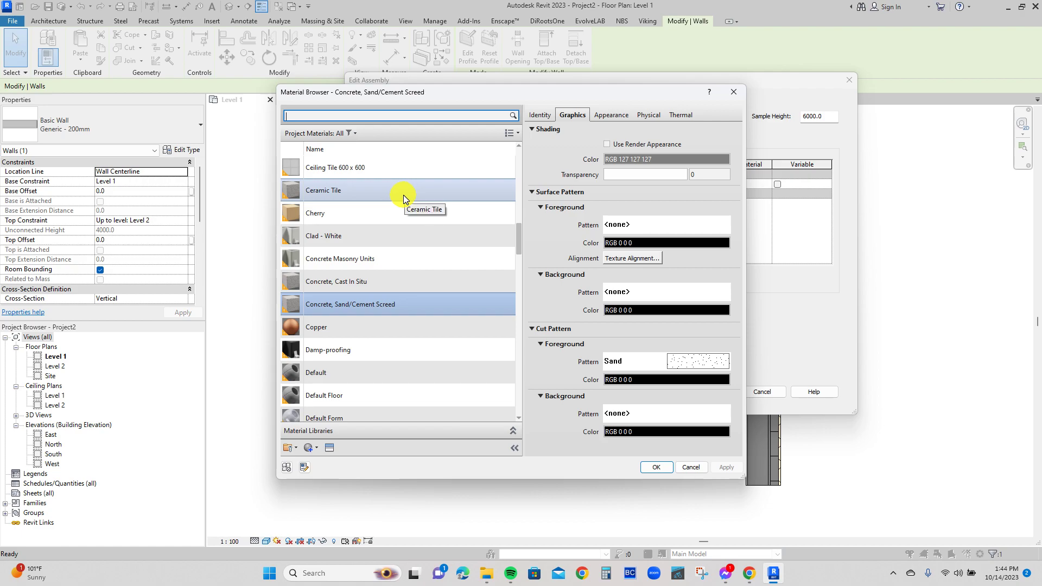
left_click(402, 194)
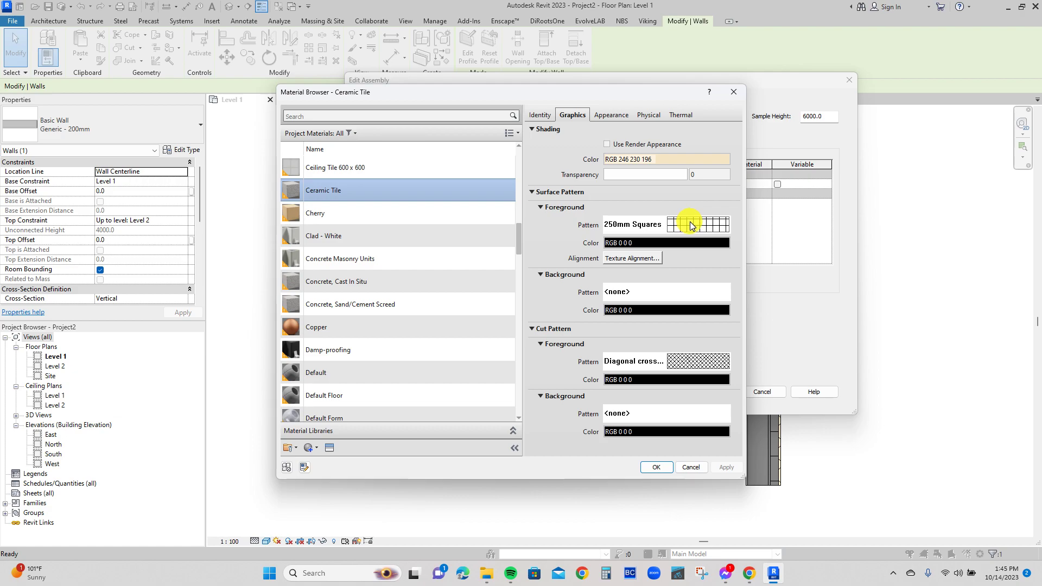
right_click(359, 192)
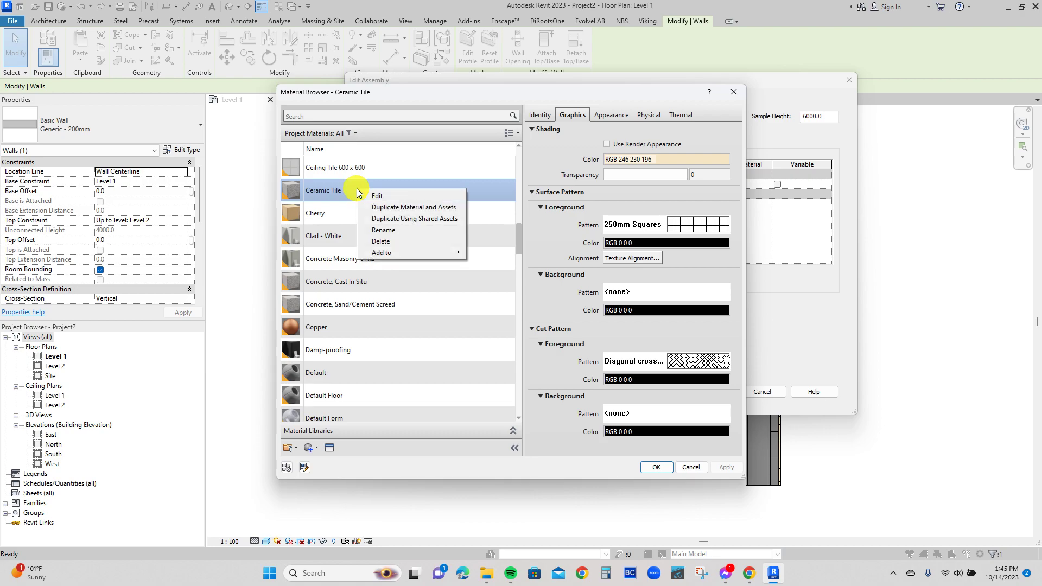
left_click(412, 209)
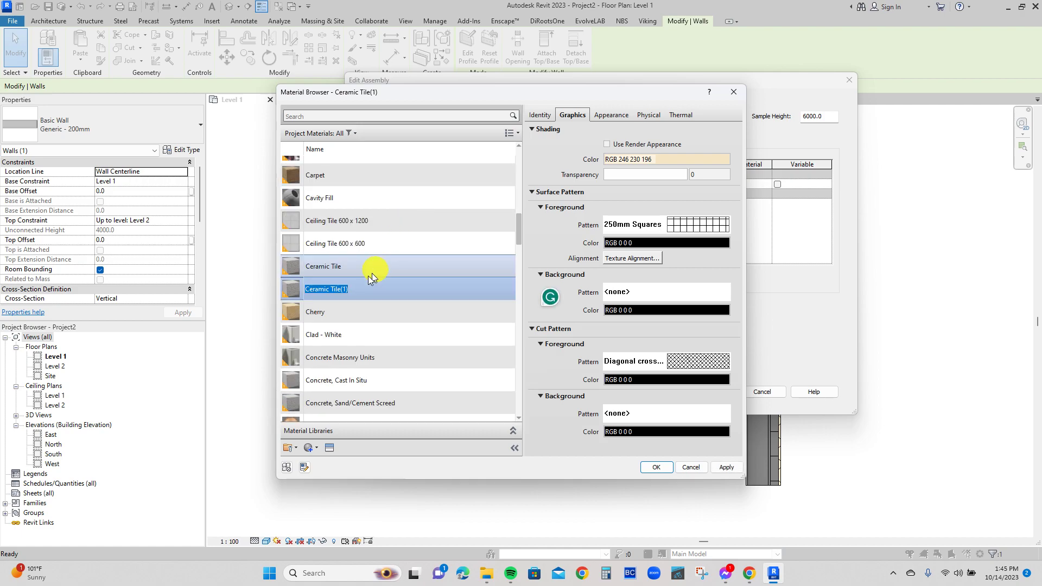
left_click(348, 289)
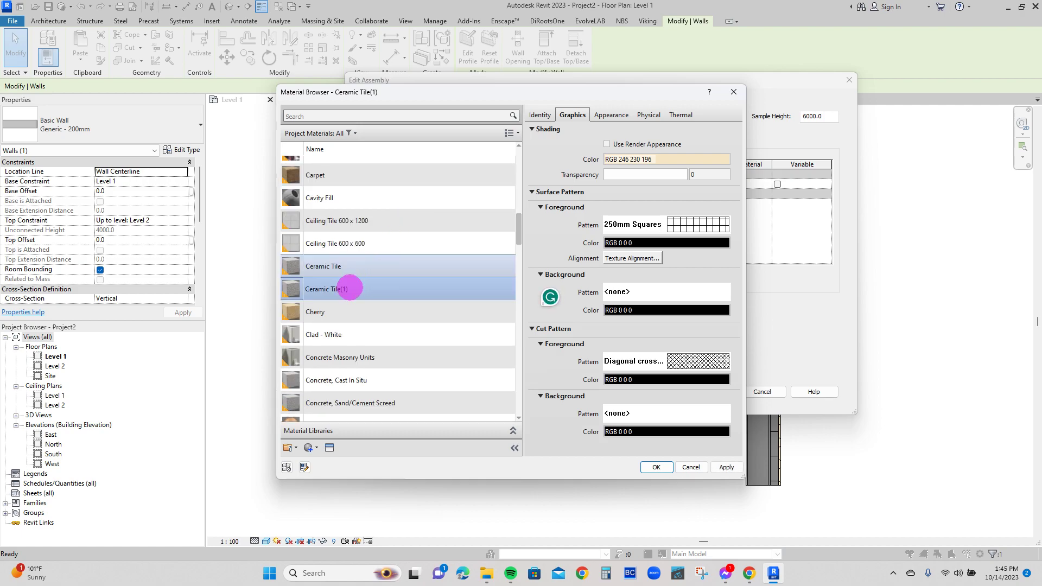
left_click_drag(341, 289, 404, 283)
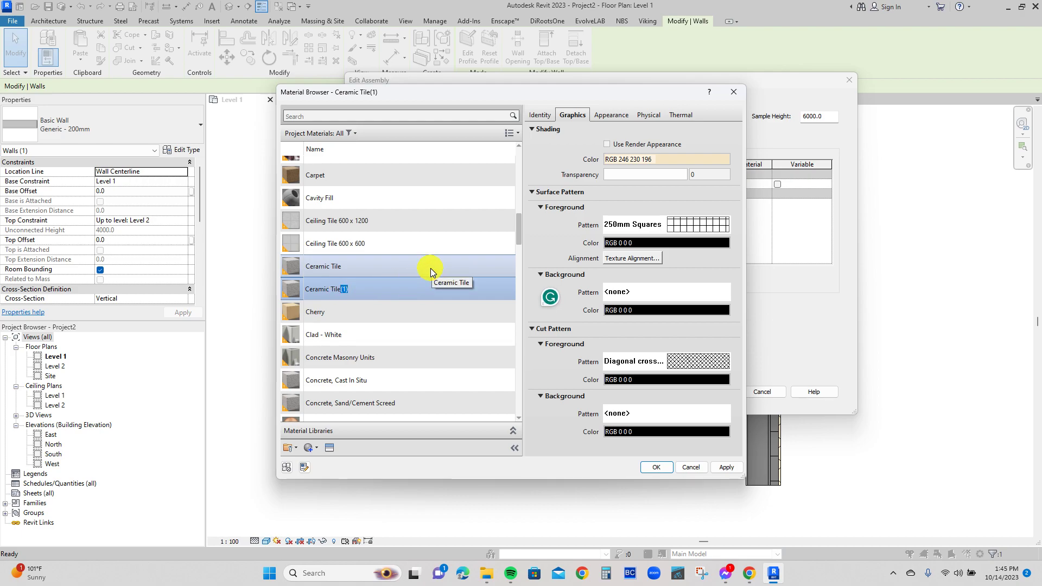
key("BackSpace")
type("600X600")
key("Return")
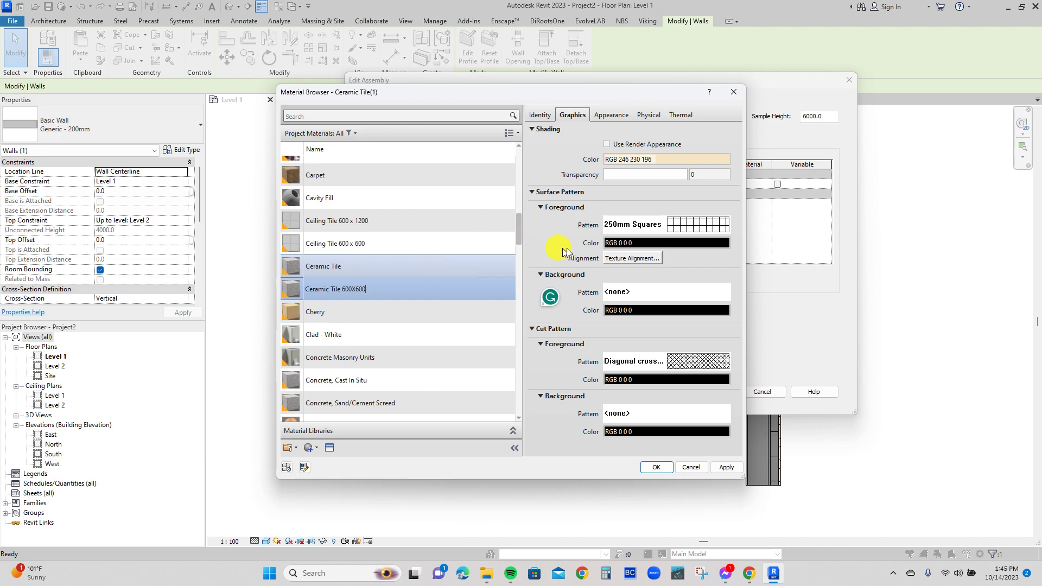
Duplicate the 250mm Squares model pattern for the material's surface foreground and name it 600 X 600 TILES.
left_click(651, 225)
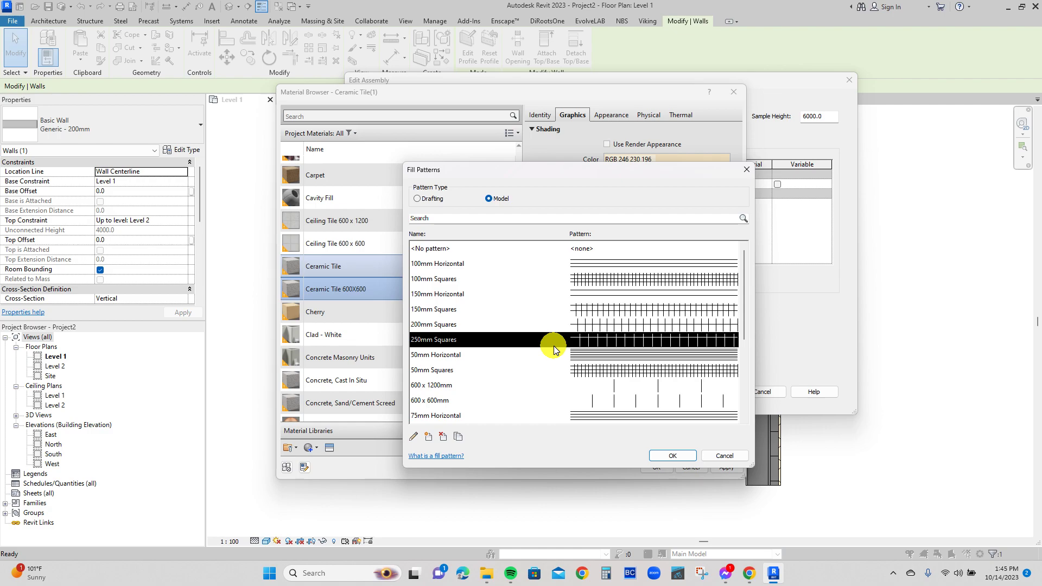
left_click(458, 438)
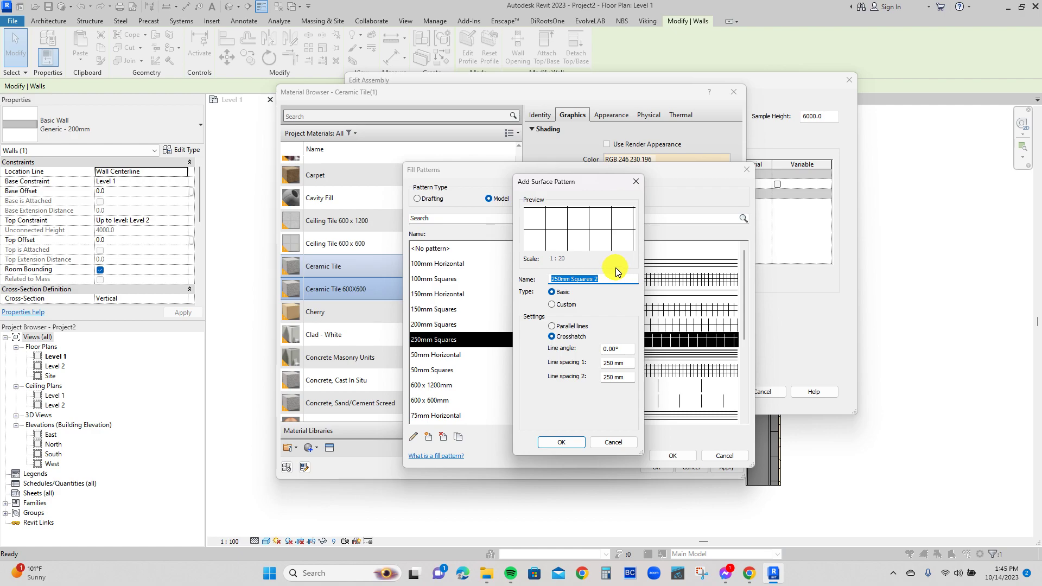
type("600 X 600 TILES")
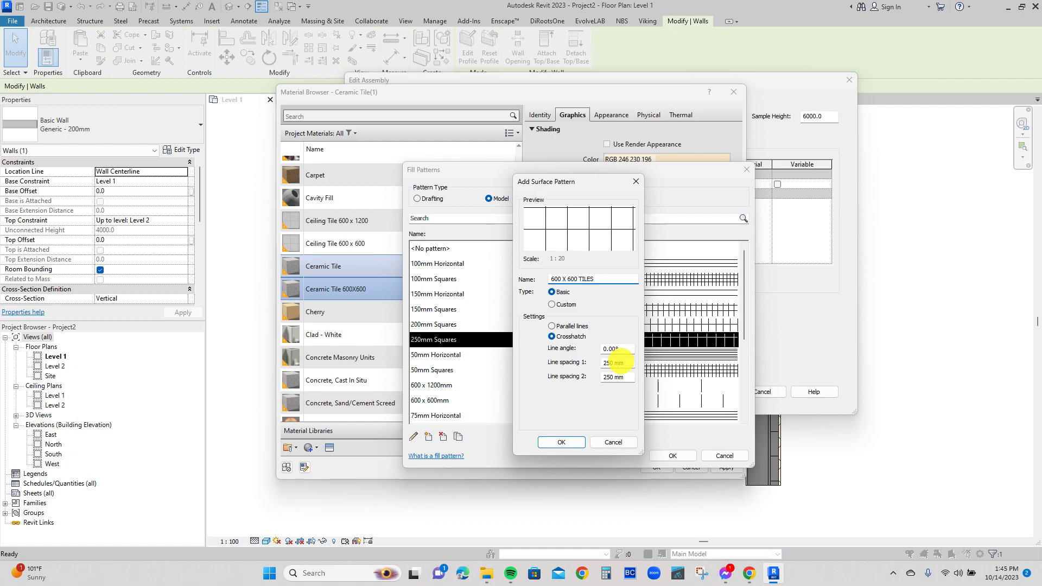
Set both line spacings of the 600 X 600 TILES pattern to 600 mm and assign it as the material's surface foreground.
left_click_drag(621, 362, 592, 367)
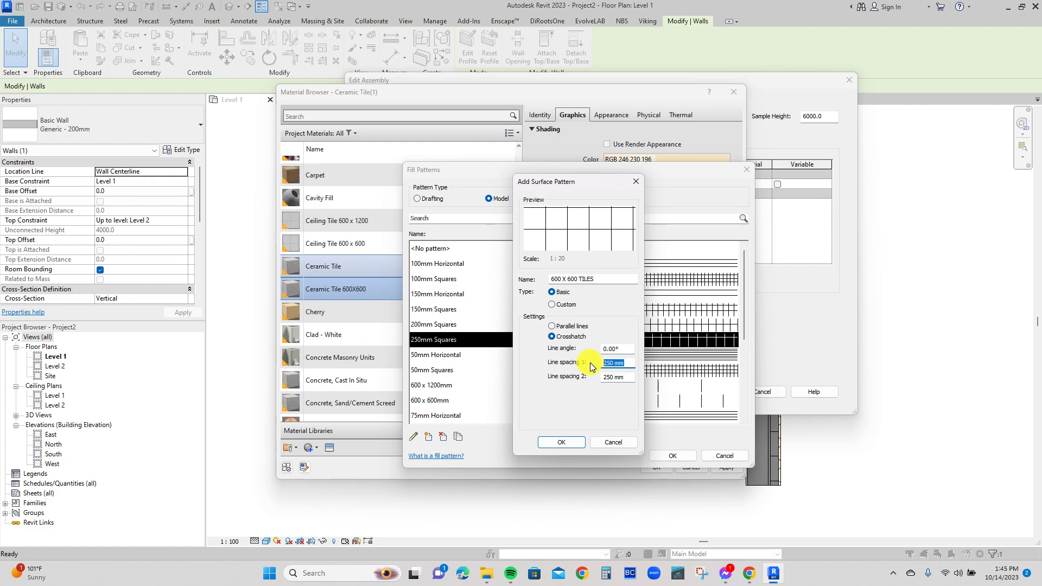
type("6")
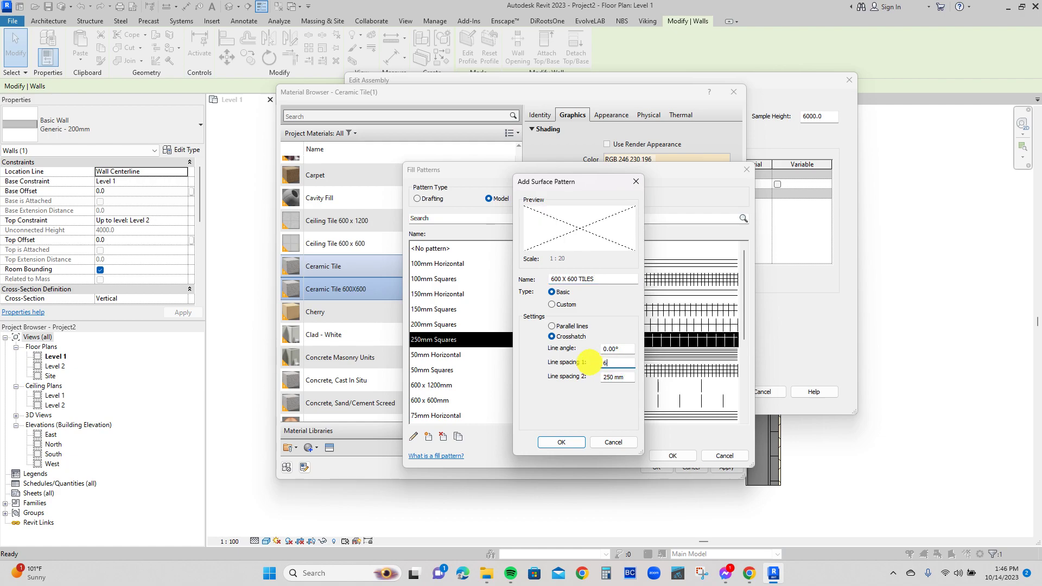
type("00")
left_click(627, 377)
left_click_drag(627, 379, 591, 377)
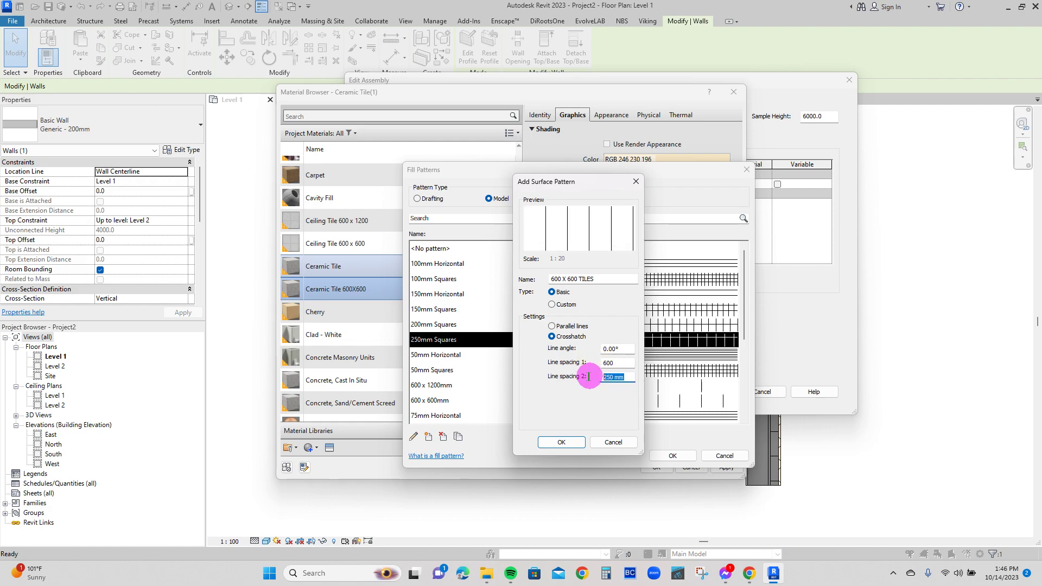
type("600")
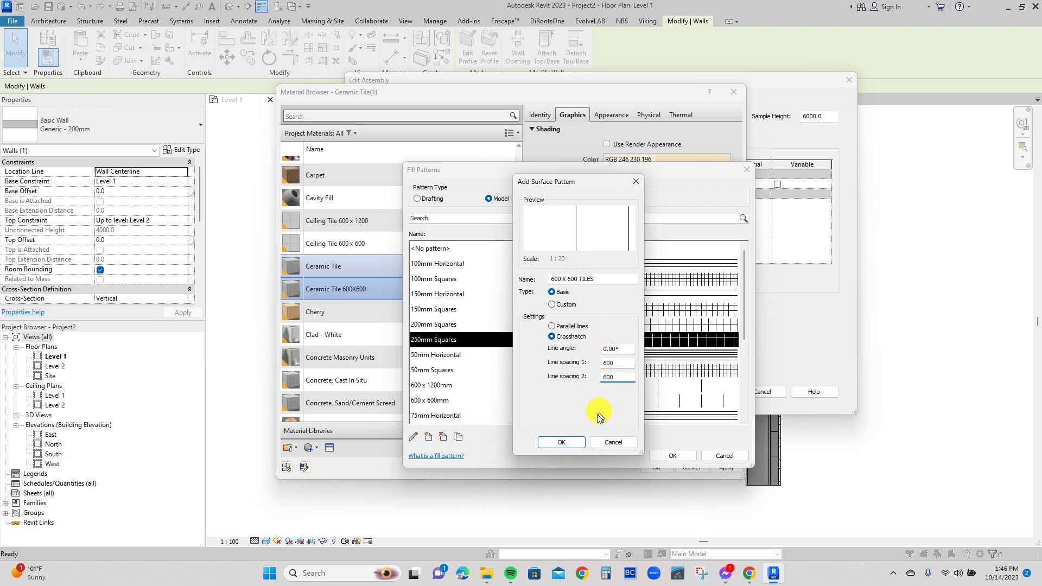
left_click(570, 444)
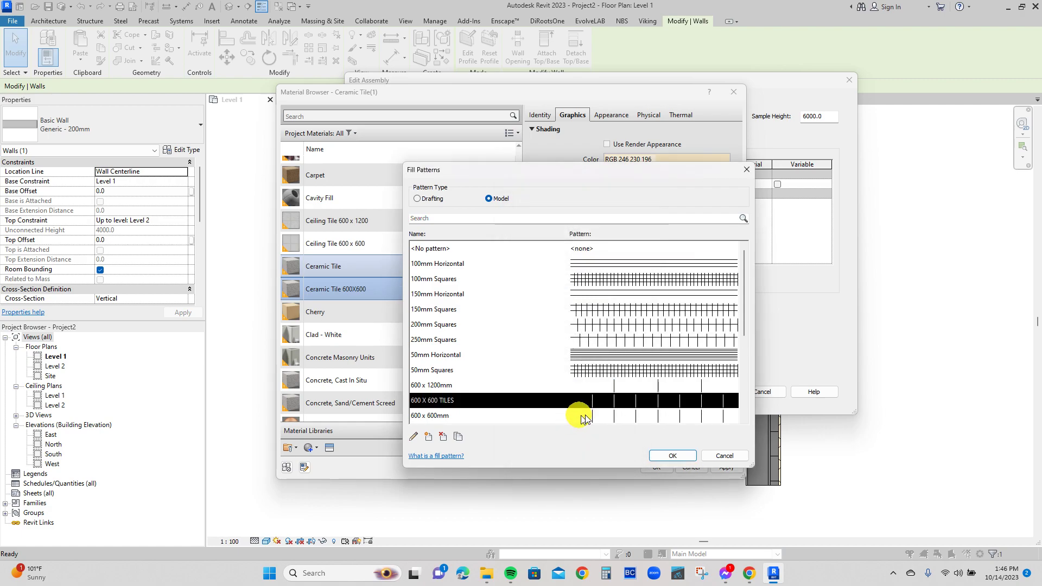
left_click(670, 455)
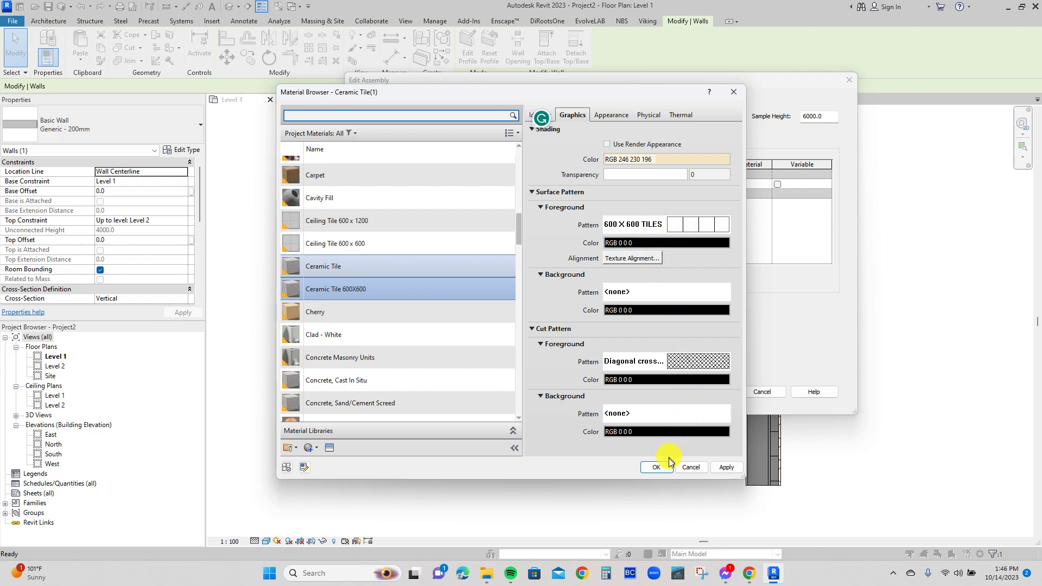
Apply the Ceramic Tile 600X600 material to the structure layer and accept the wall type's changes.
left_click(726, 469)
left_click(657, 468)
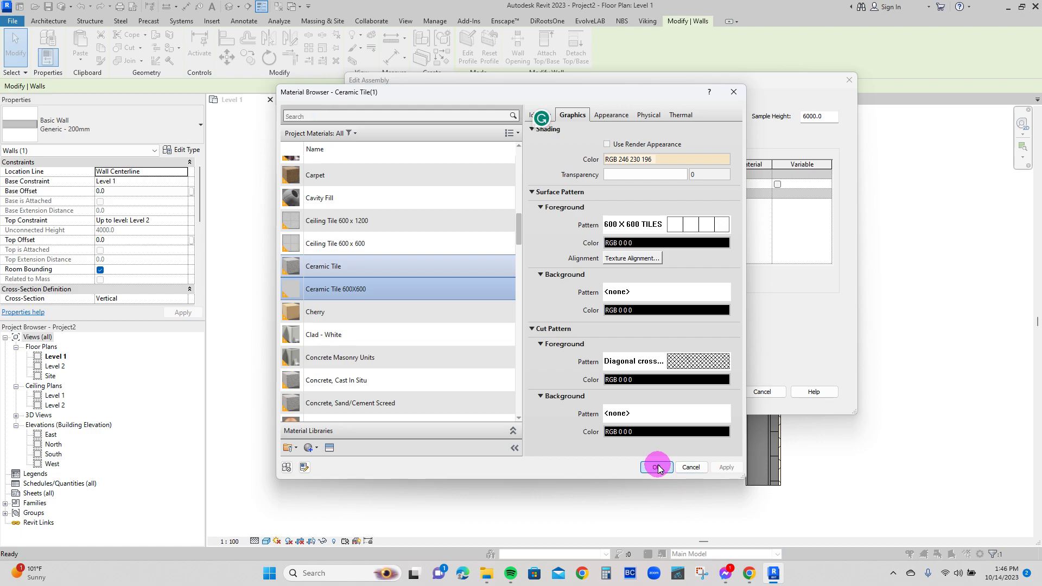
left_click(701, 391)
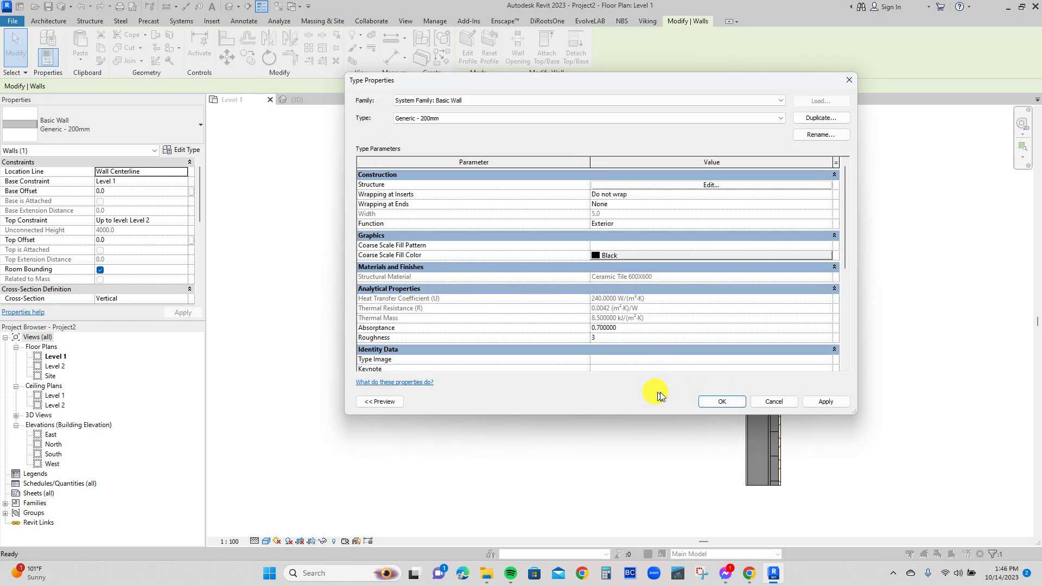
left_click(809, 402)
left_click(722, 405)
scroll(429, 333, "up", 2)
left_click(429, 333)
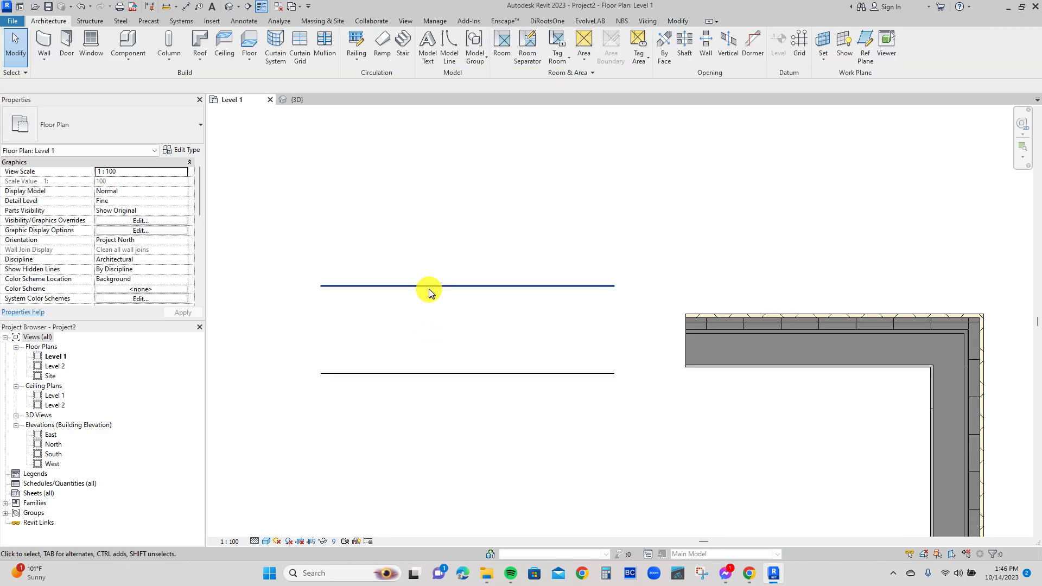
left_click(428, 284)
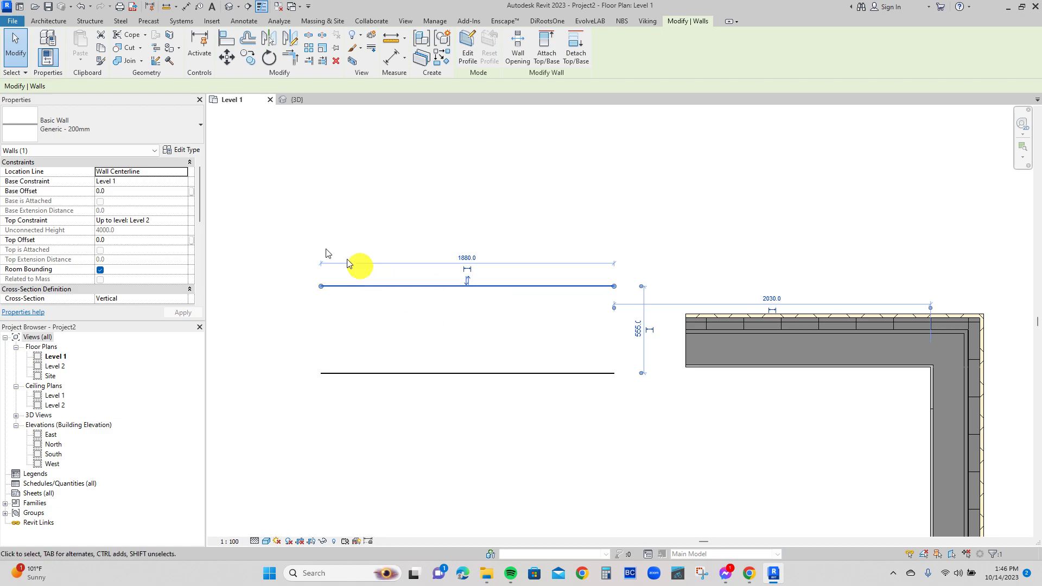
left_click(194, 152)
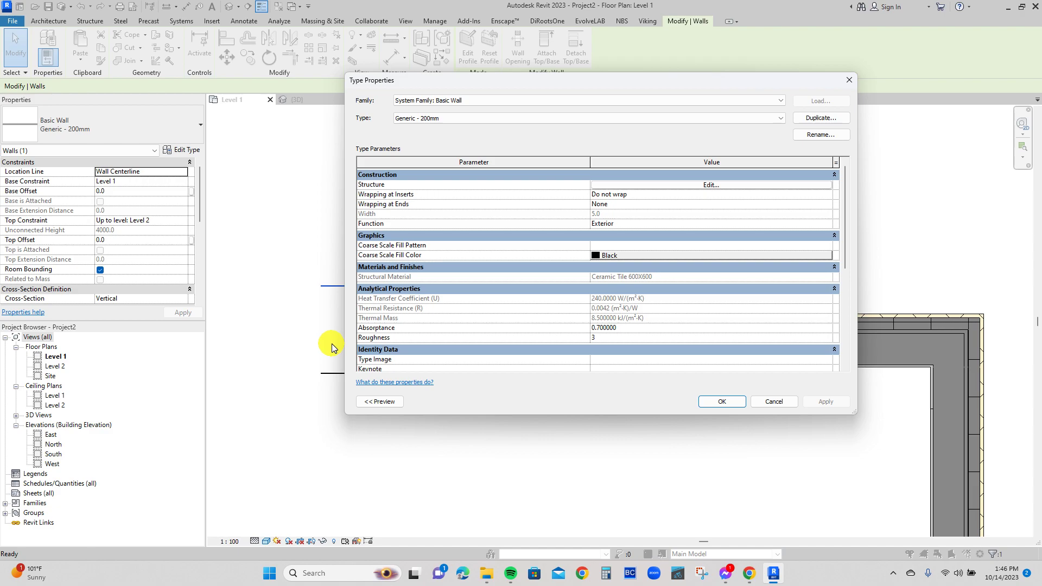
key("Escape")
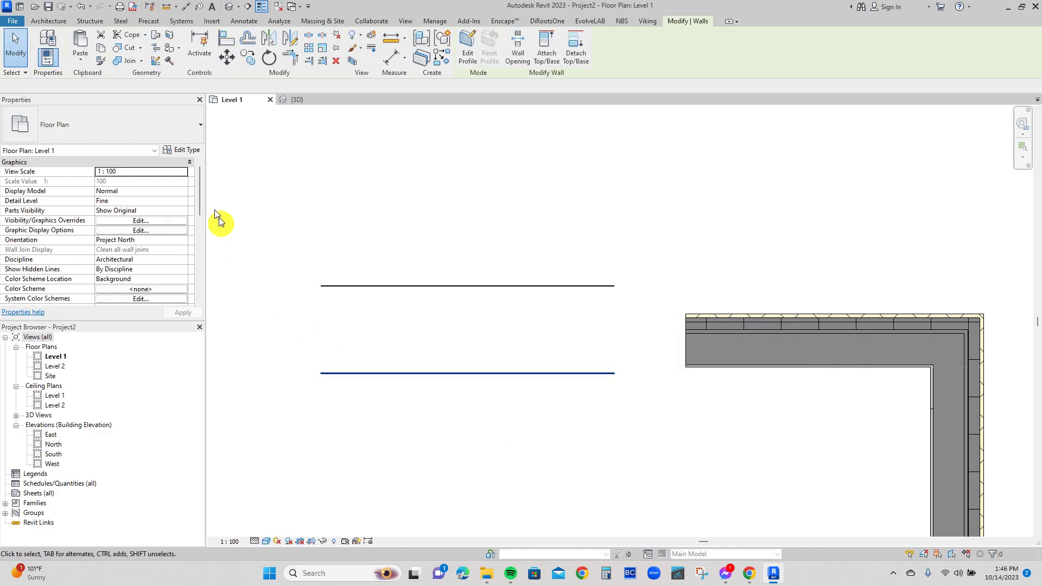
Rename the lower wall's Generic - 200mm type as WALL TILES 600 X 600.
left_click(185, 154)
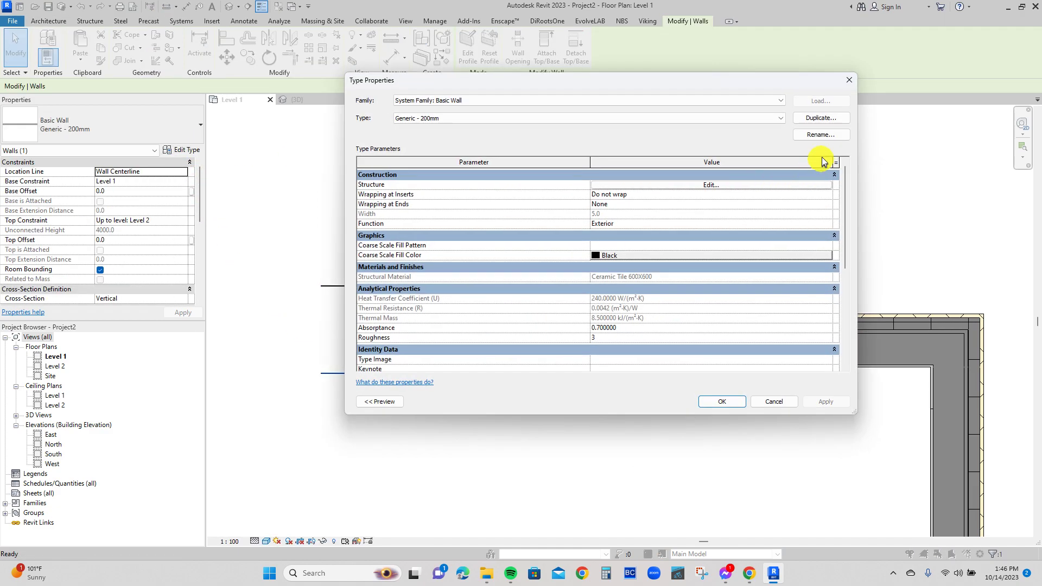
left_click(819, 134)
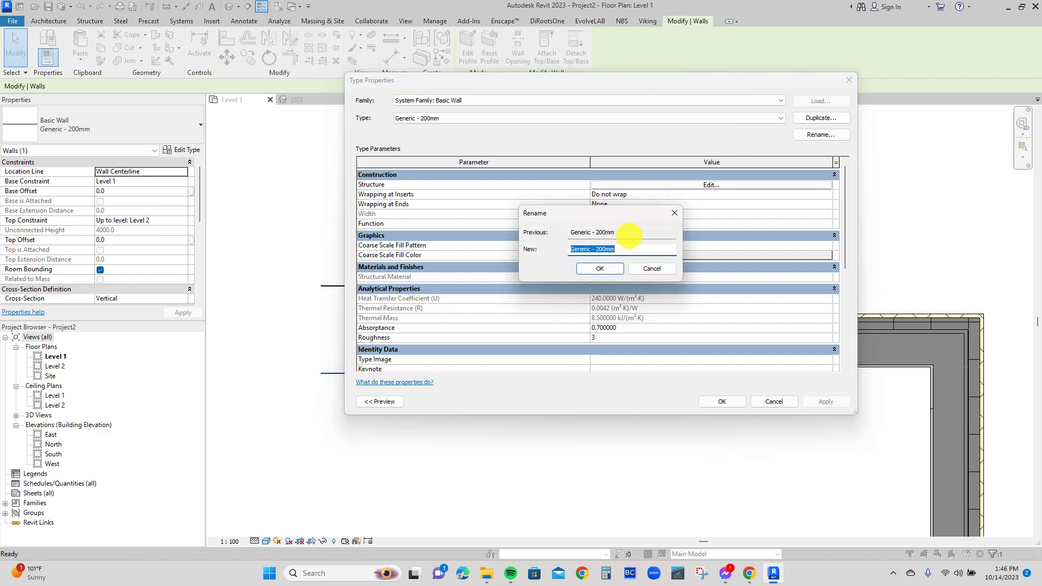
type("WALL TILES 600 X 600")
left_click(601, 270)
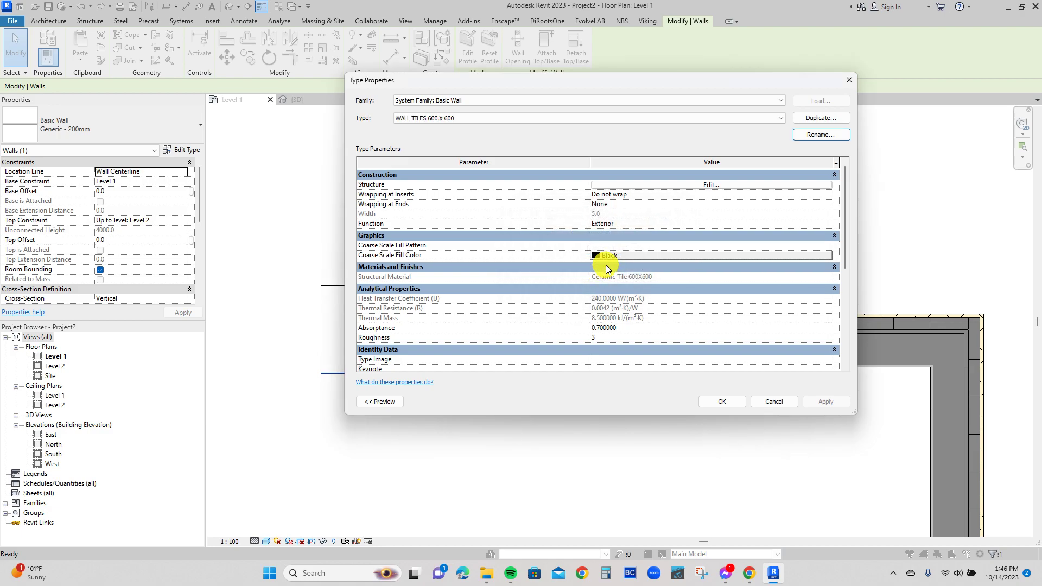
left_click(734, 402)
left_click(450, 298)
left_click(442, 286)
left_click(187, 151)
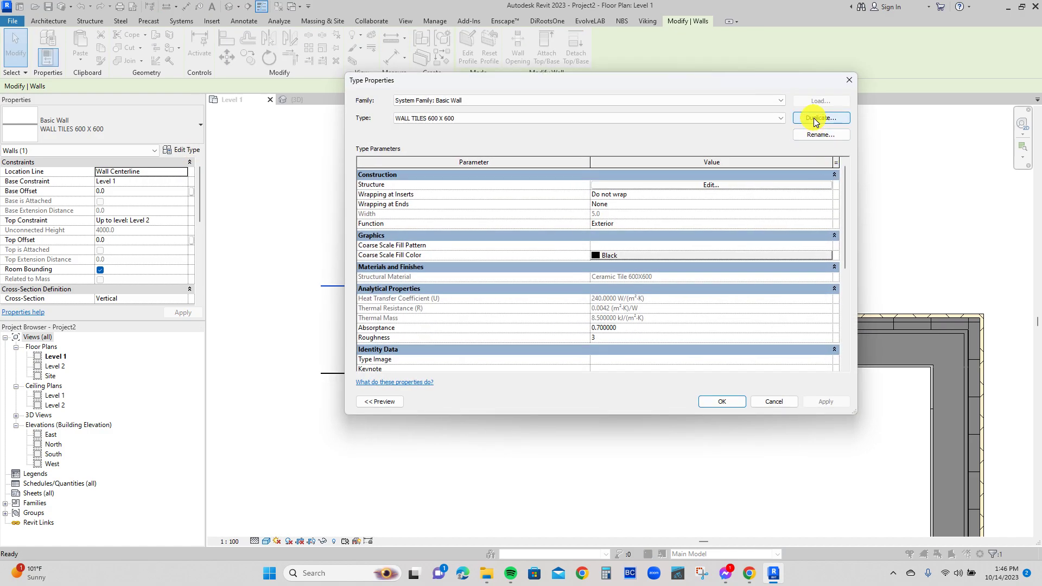
left_click(813, 118)
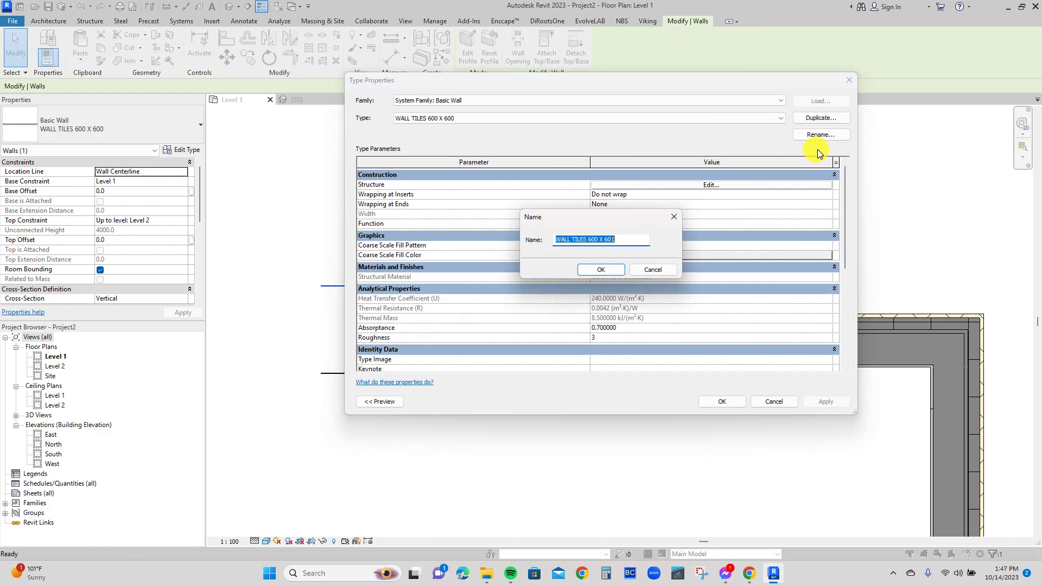
key("Escape")
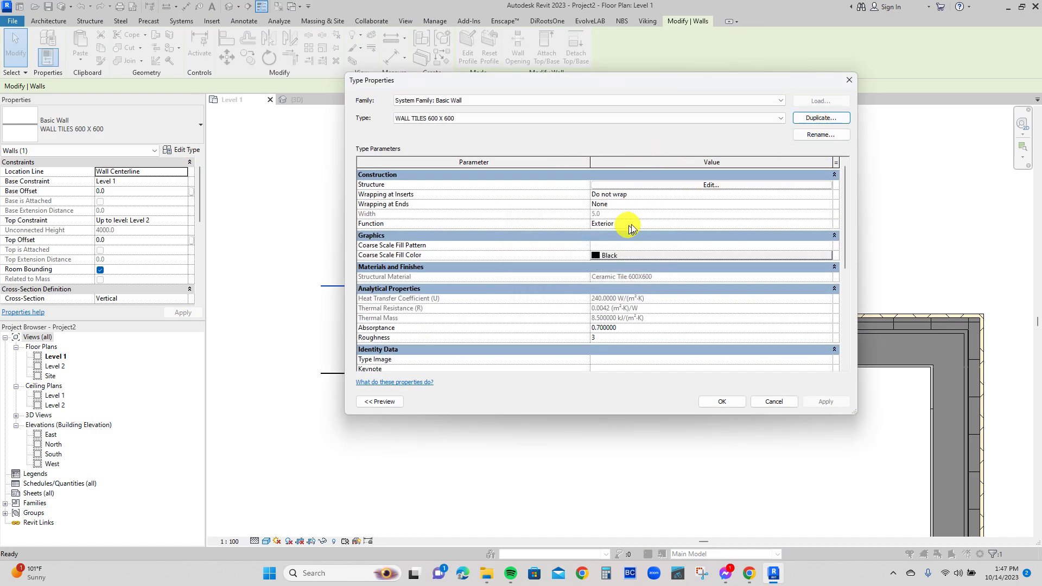
Edit the upper wall's type structure and try Concrete, Sand/Cement Screed as the Structure [1] layer material.
left_click(716, 184)
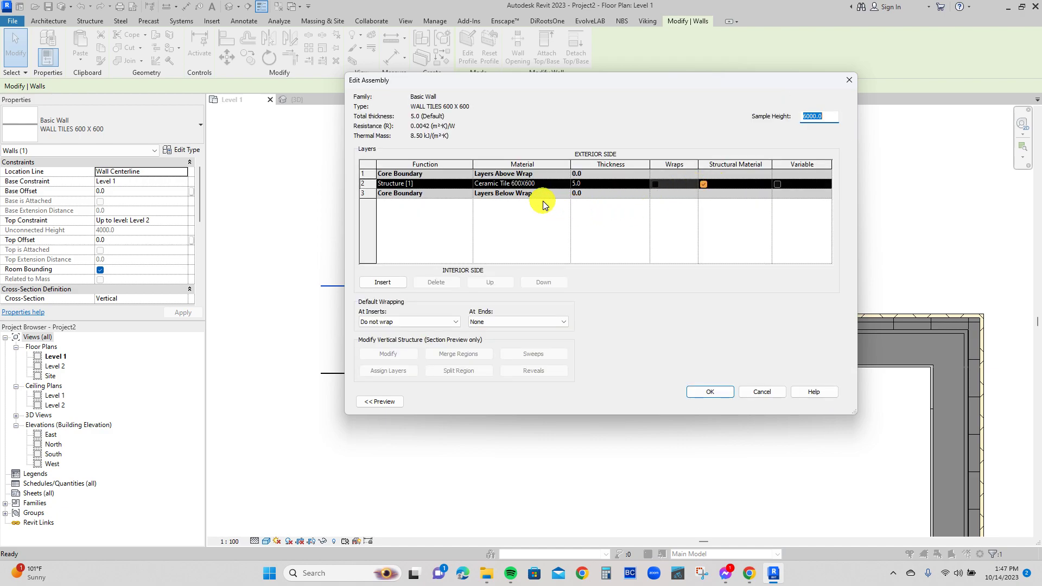
left_click(487, 253)
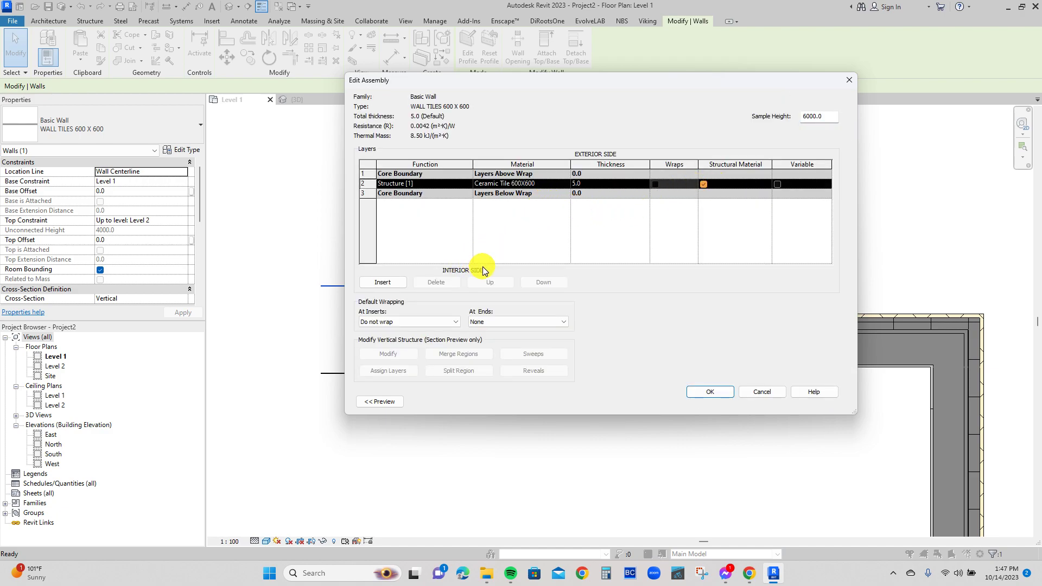
left_click(565, 183)
left_click(566, 184)
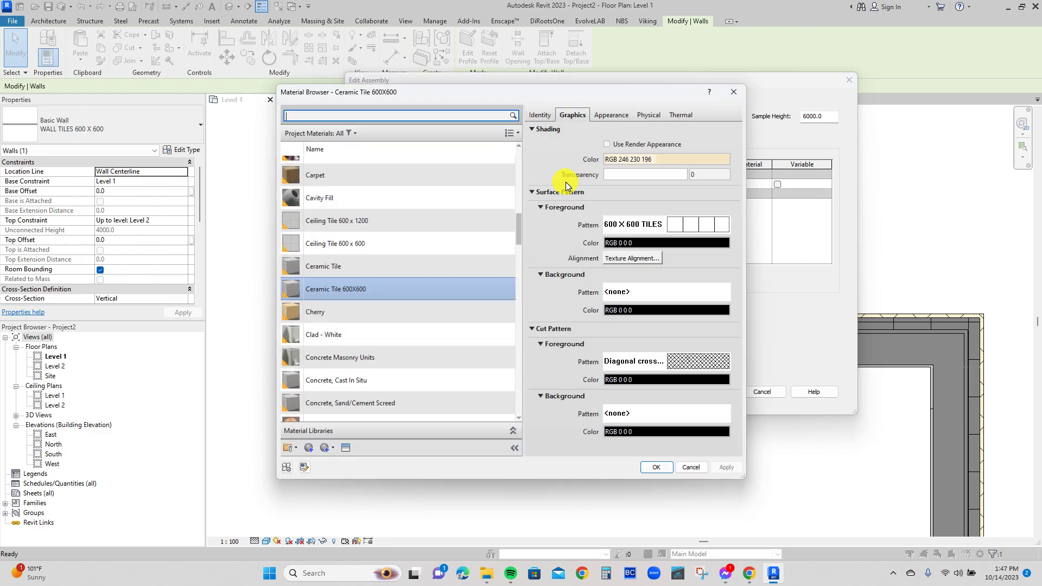
type("CONCETRE")
key("BackSpace")
key("BackSpace")
key("BackSpace")
key("BackSpace")
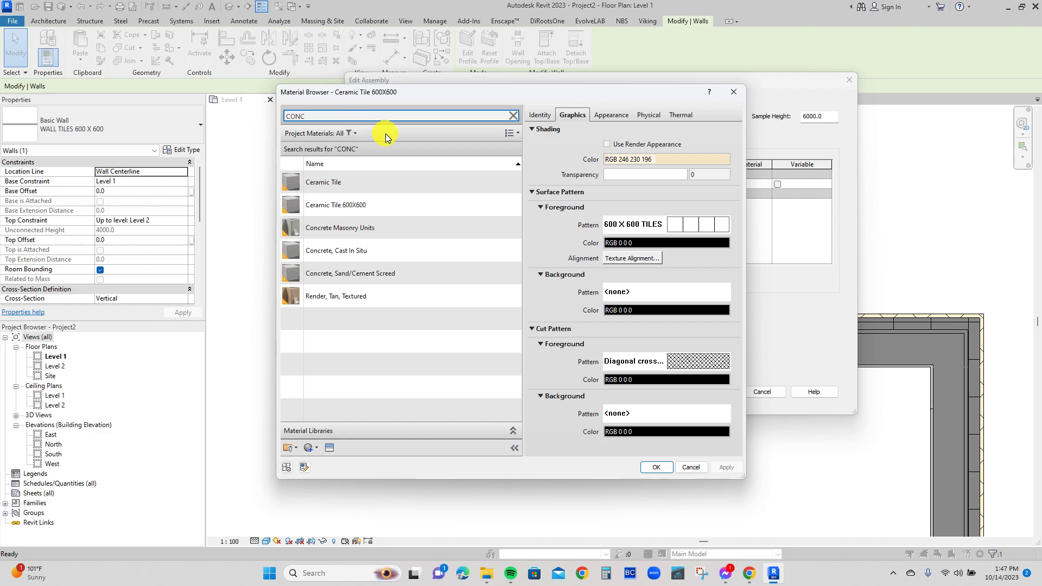
left_click(370, 273)
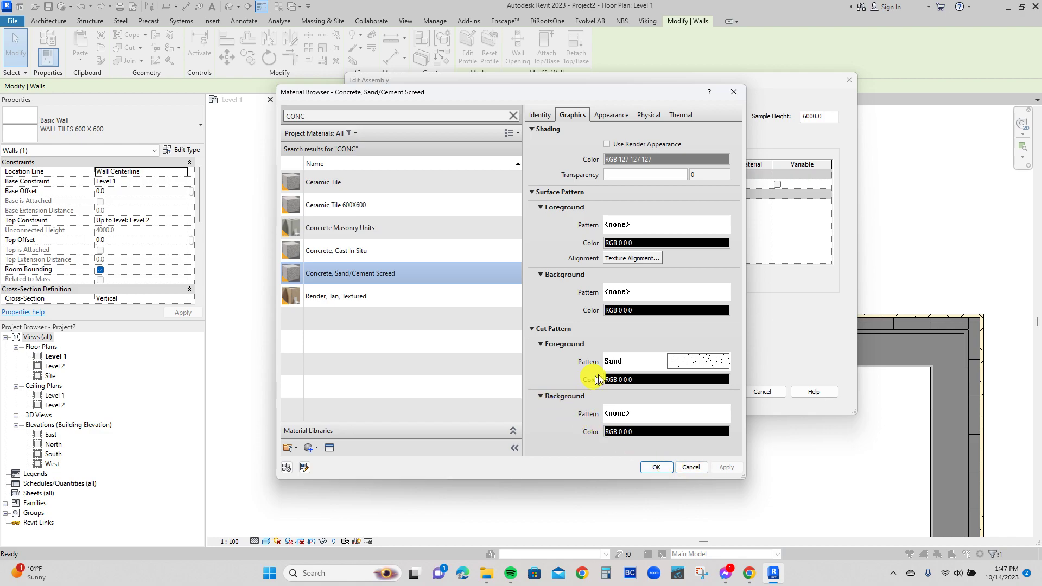
Search the materials for WALL and assign Default Wall to the Structure [1] layer.
double_click(309, 114)
type("WALL")
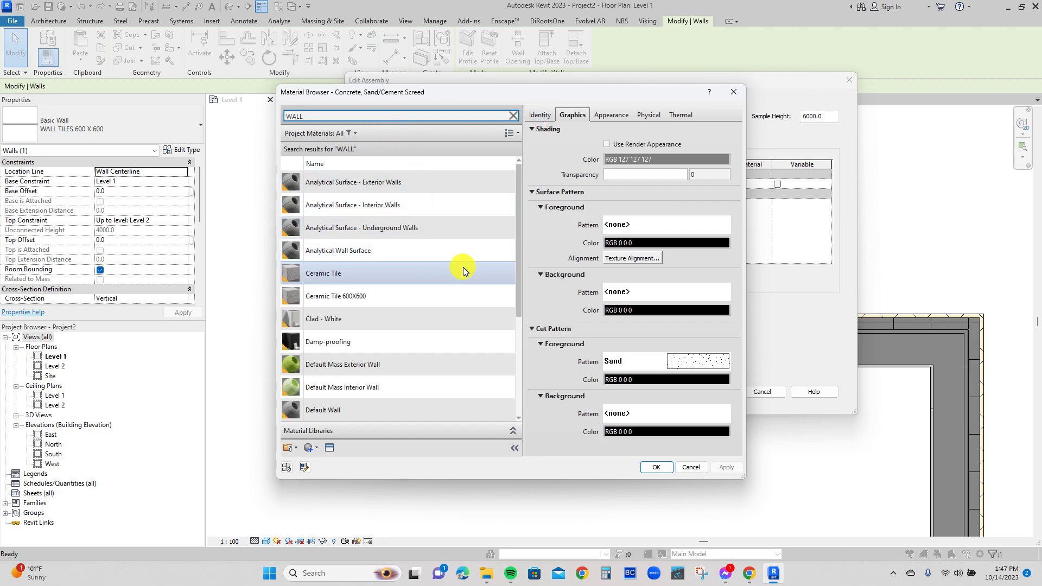
scroll(465, 277, "down", 1)
left_click(348, 352)
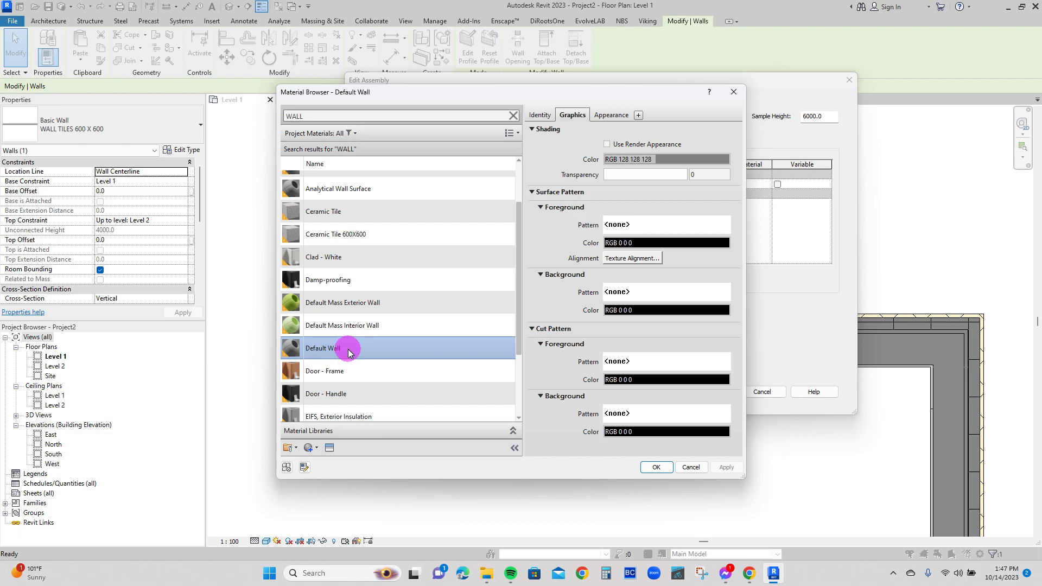
double_click(348, 350)
Try a Structure [1] layer thickness of 200 on this wall type, and undo the applied structure changes.
left_click(587, 186)
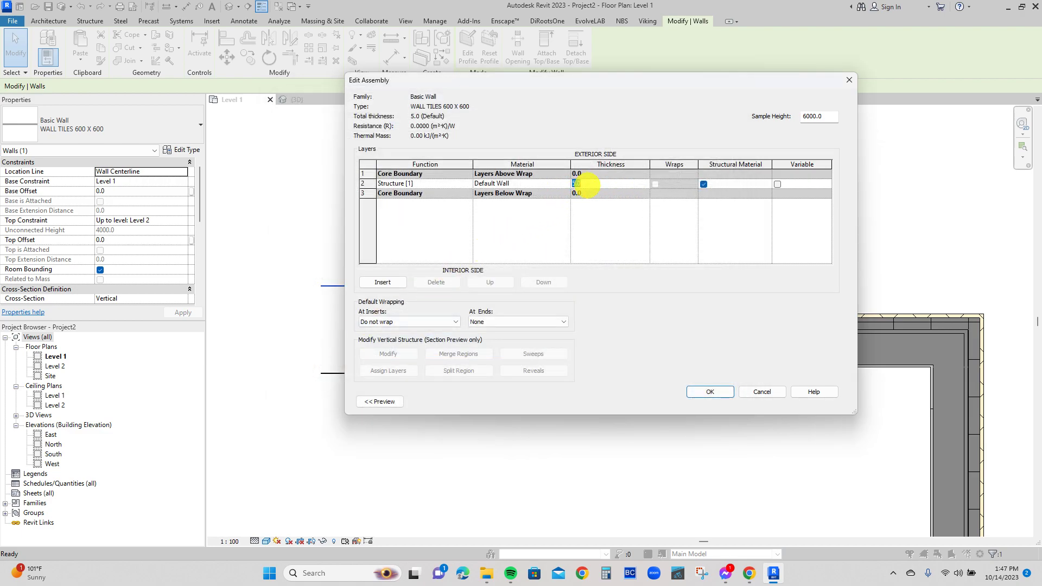
type("200")
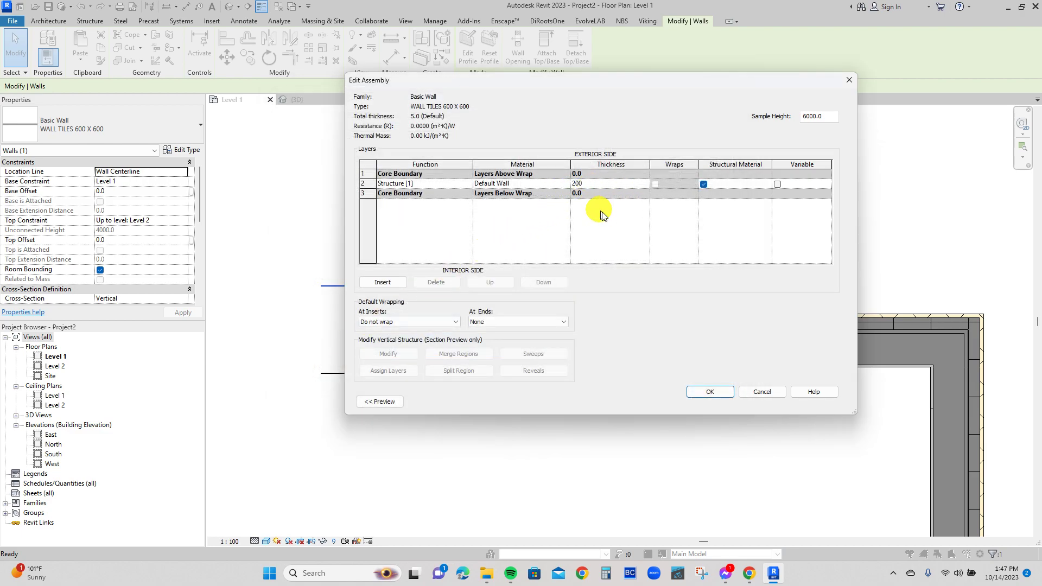
left_click(701, 392)
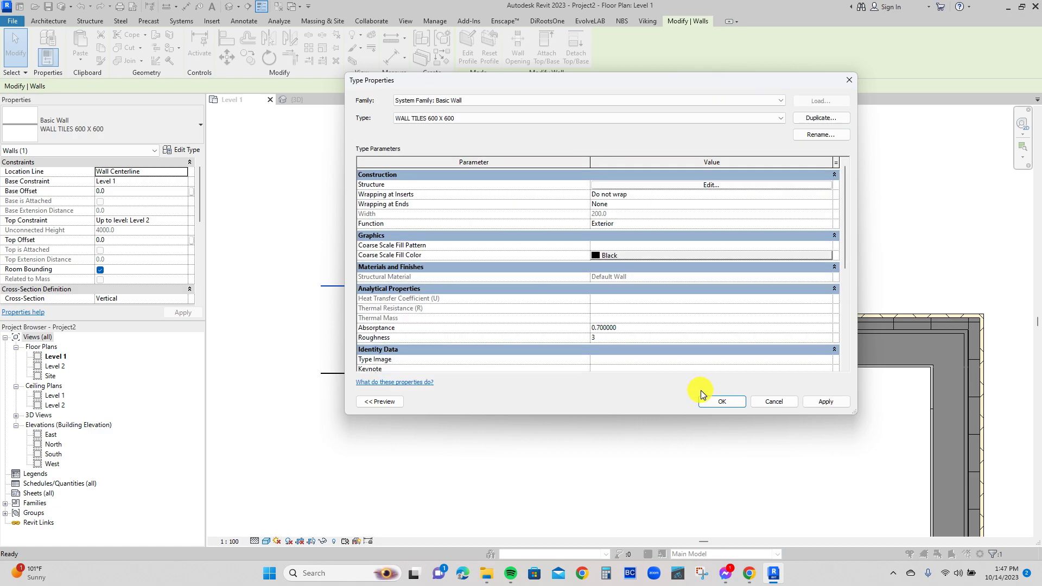
left_click(817, 402)
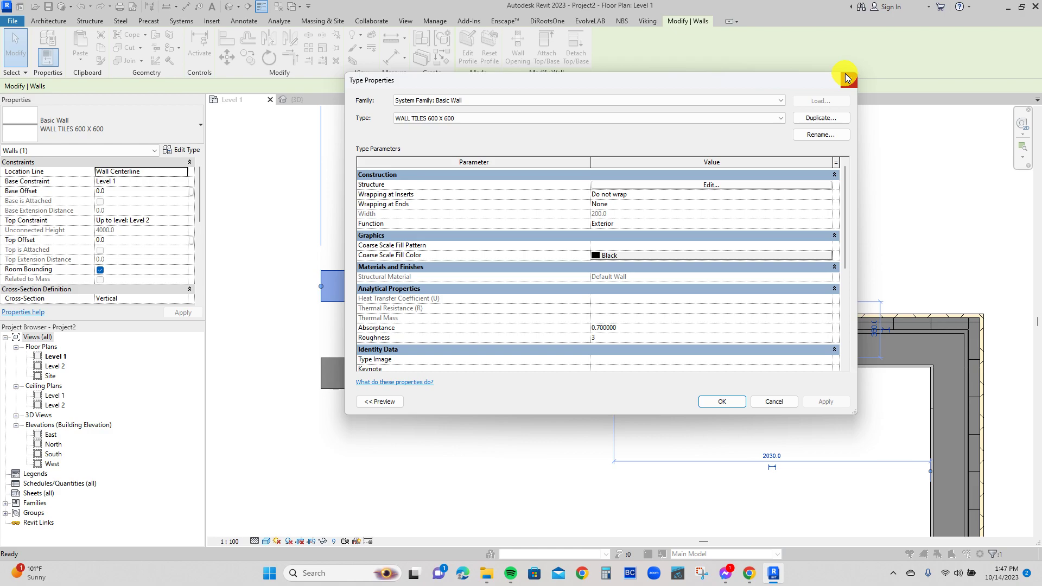
left_click(849, 80)
left_click(472, 217)
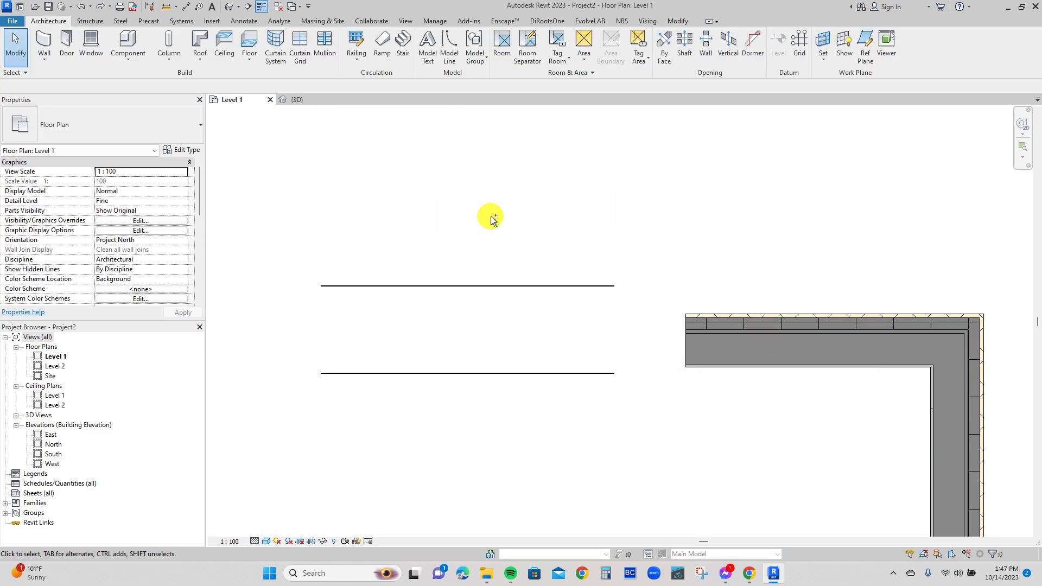
Duplicate the upper wall's WALL TILES 600 X 600 type and name the copy BASIC WALL 200.
left_click(424, 287)
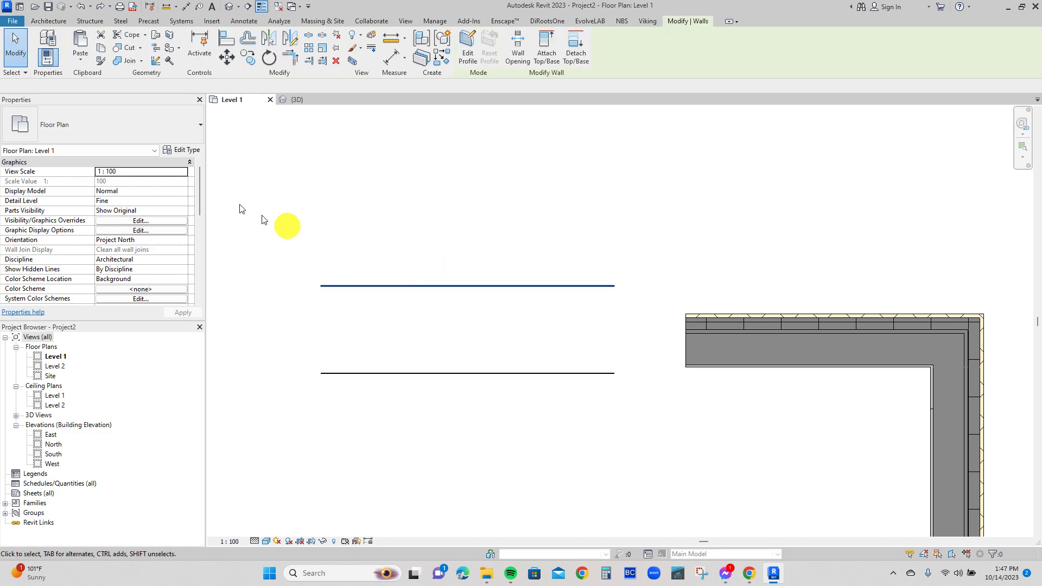
left_click(169, 154)
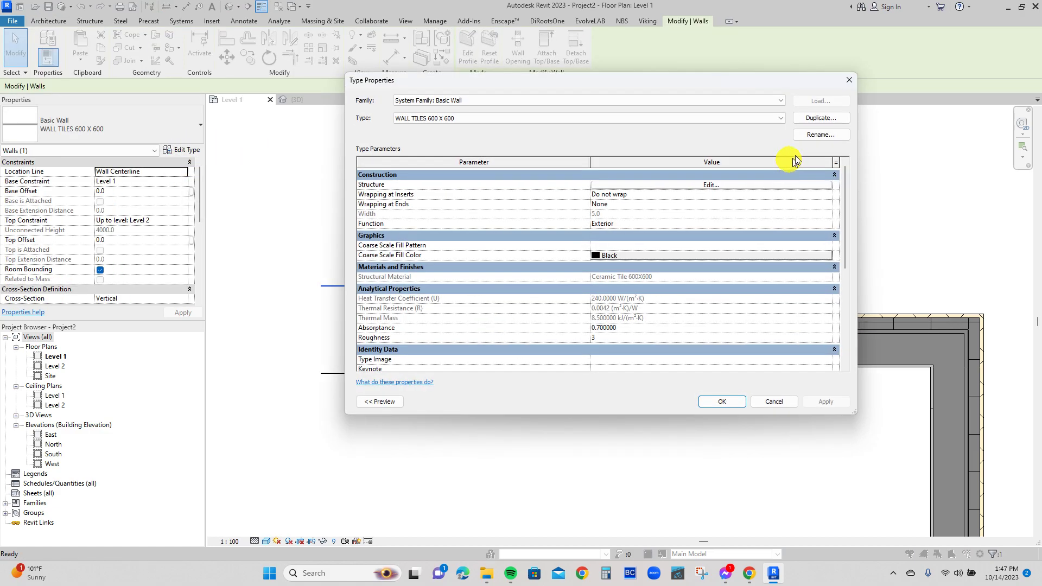
left_click(809, 119)
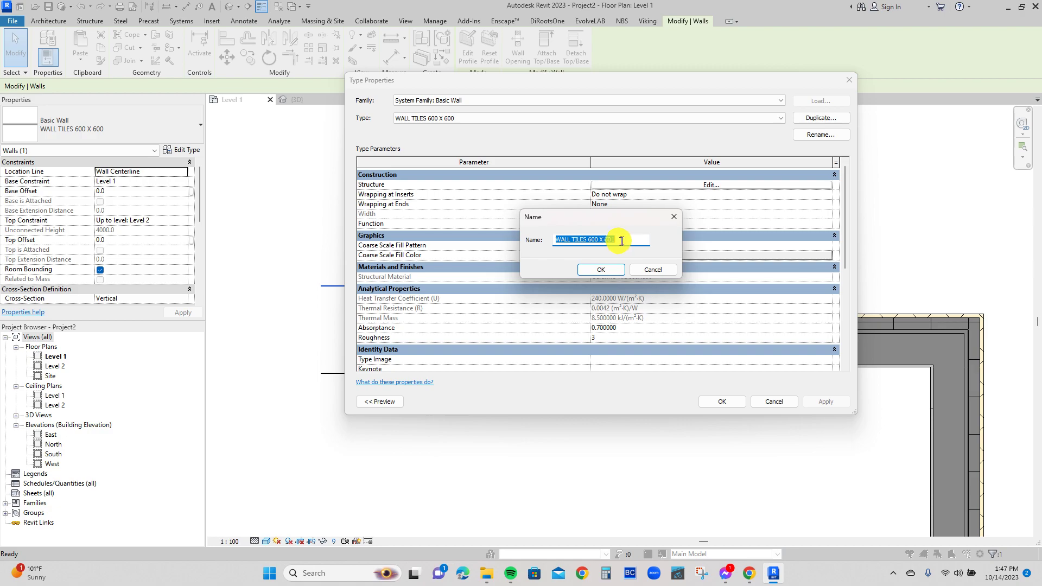
type("BAS")
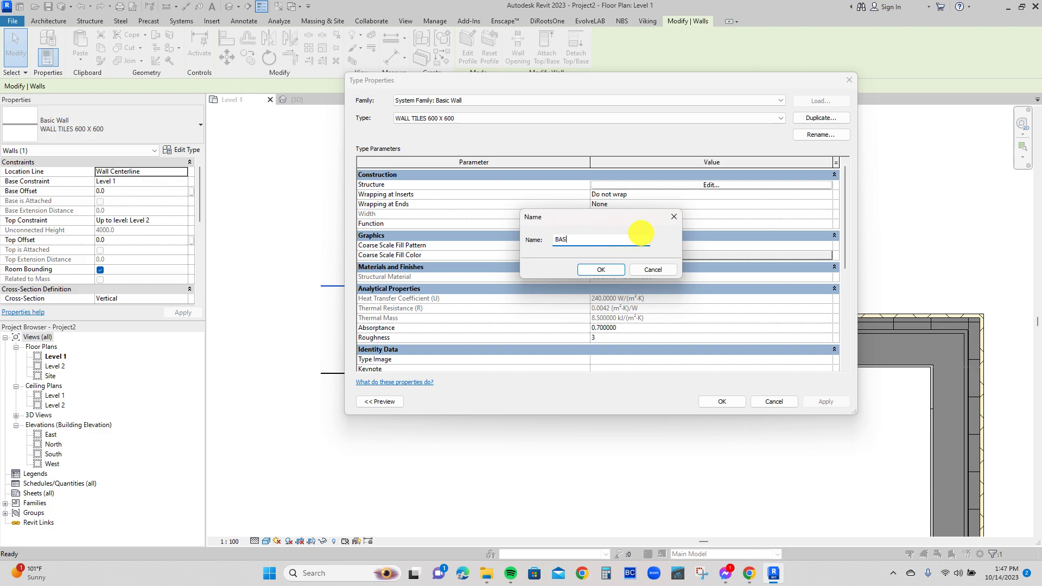
type("IC WALL 200")
left_click(604, 273)
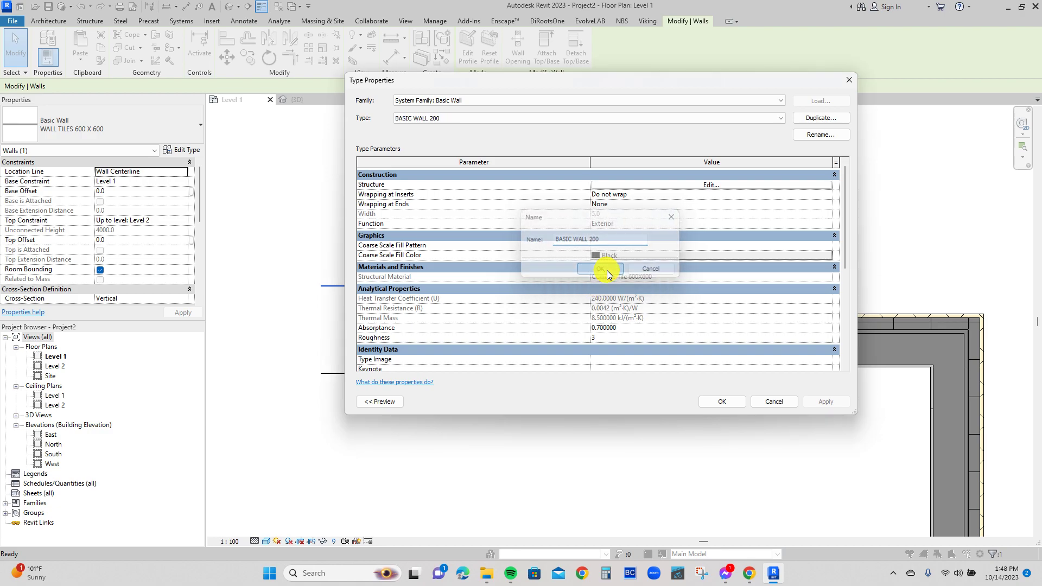
Set the BASIC WALL 200 type's Structure [1] layer to Default Wall with a thickness of 200, and apply the type to the upper wall.
left_click(673, 188)
double_click(589, 182)
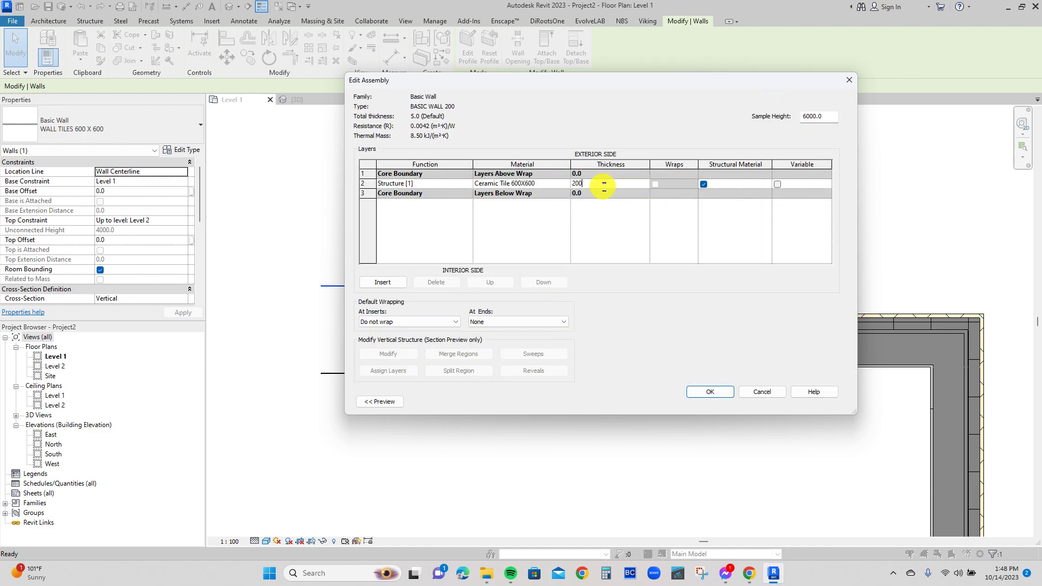
left_click(561, 183)
left_click(564, 182)
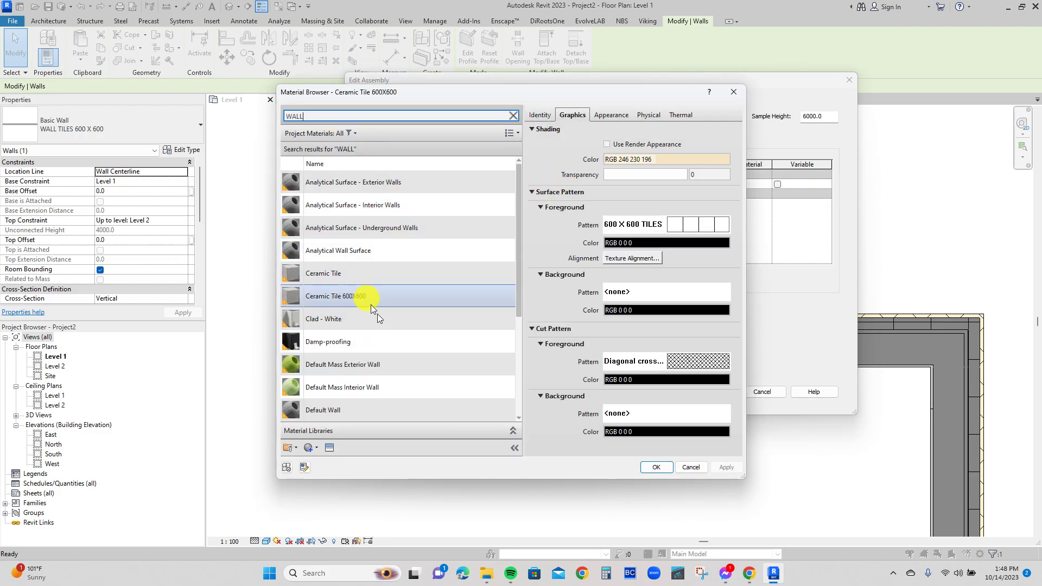
left_click(349, 410)
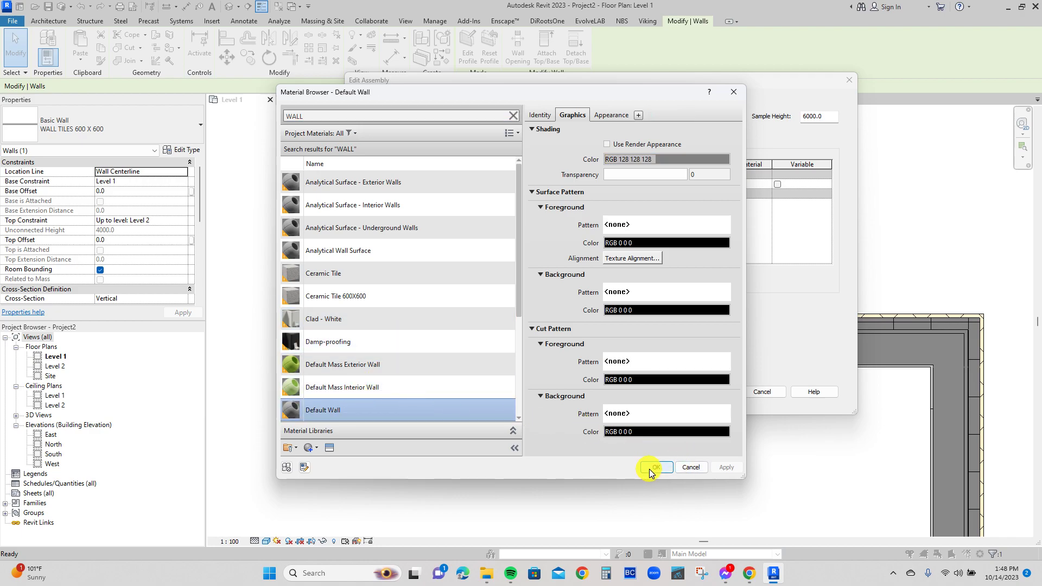
left_click(650, 468)
left_click(710, 394)
left_click(820, 399)
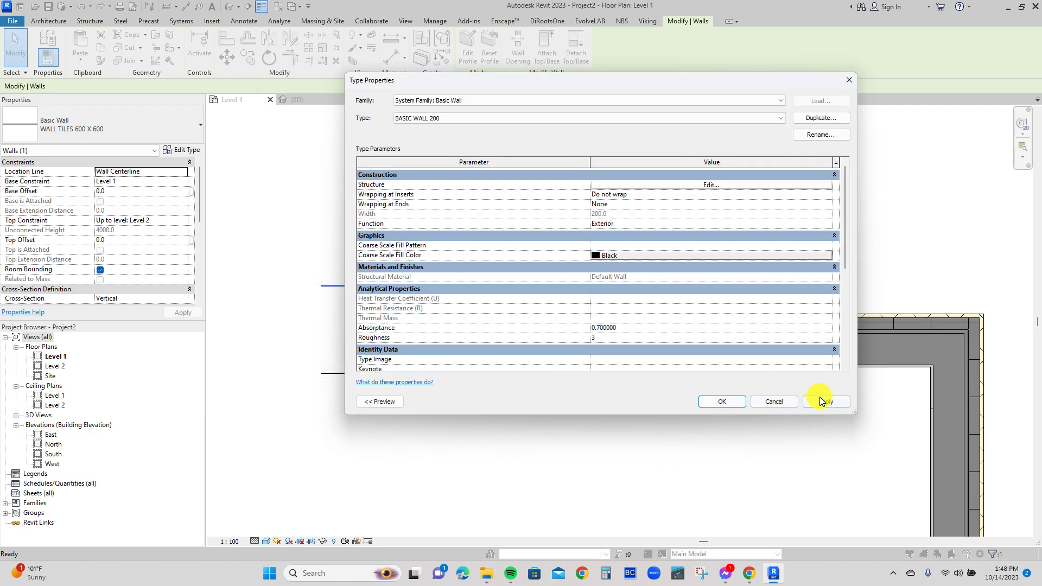
left_click(722, 404)
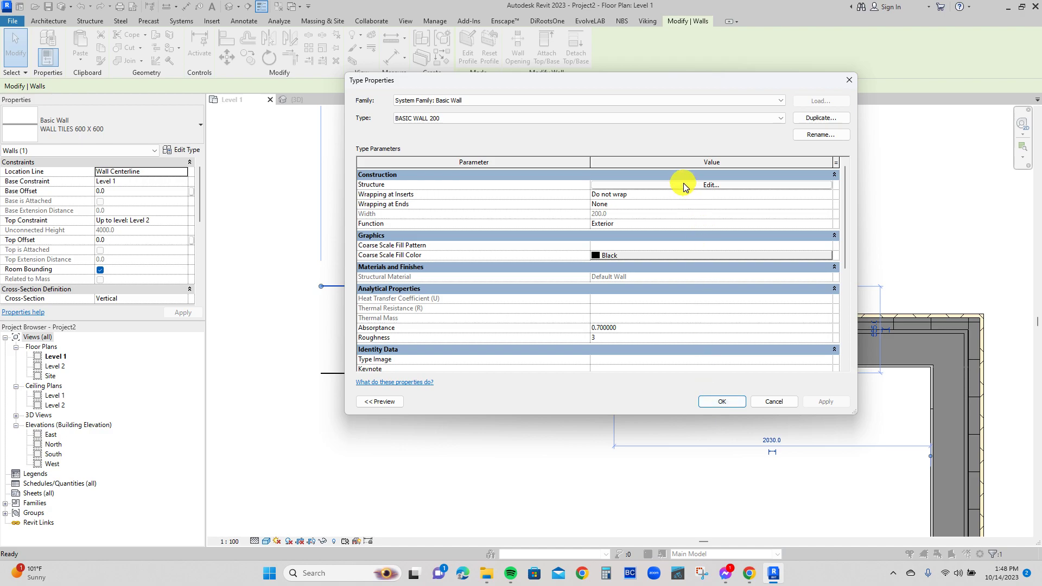
left_click(709, 401)
left_click(473, 163)
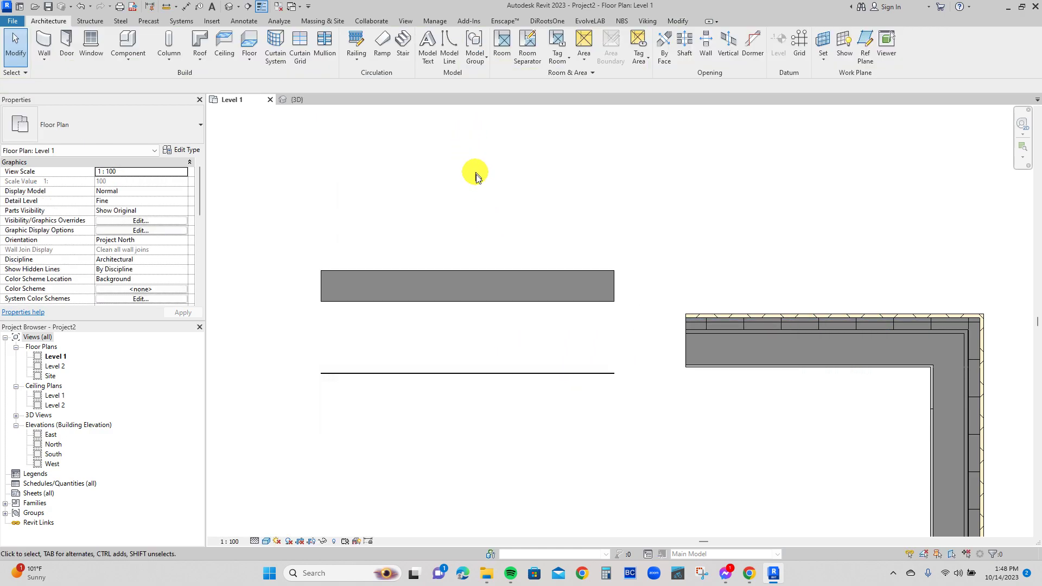
Open the 3D view and turn off its section box to show the separate tile and basic walls.
scroll(489, 275, "up", 1)
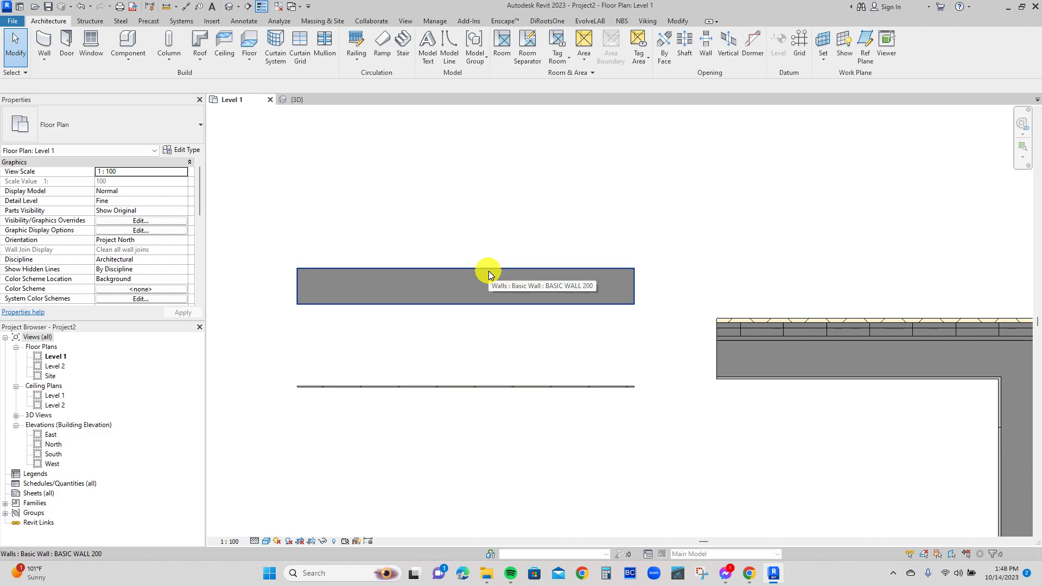
scroll(400, 391, "up", 2)
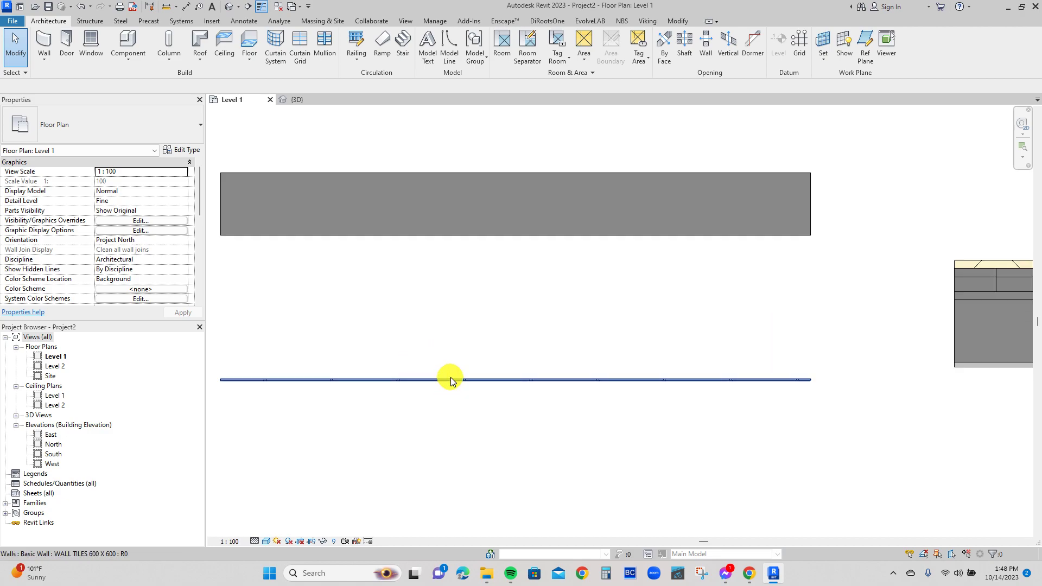
scroll(578, 374, "down", 1)
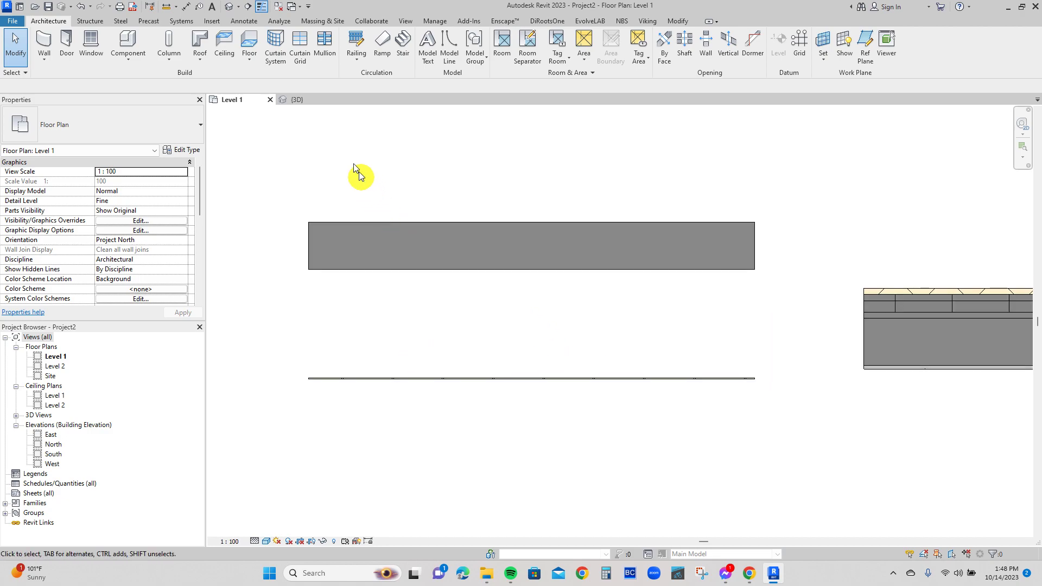
left_click(298, 99)
scroll(627, 319, "down", 3)
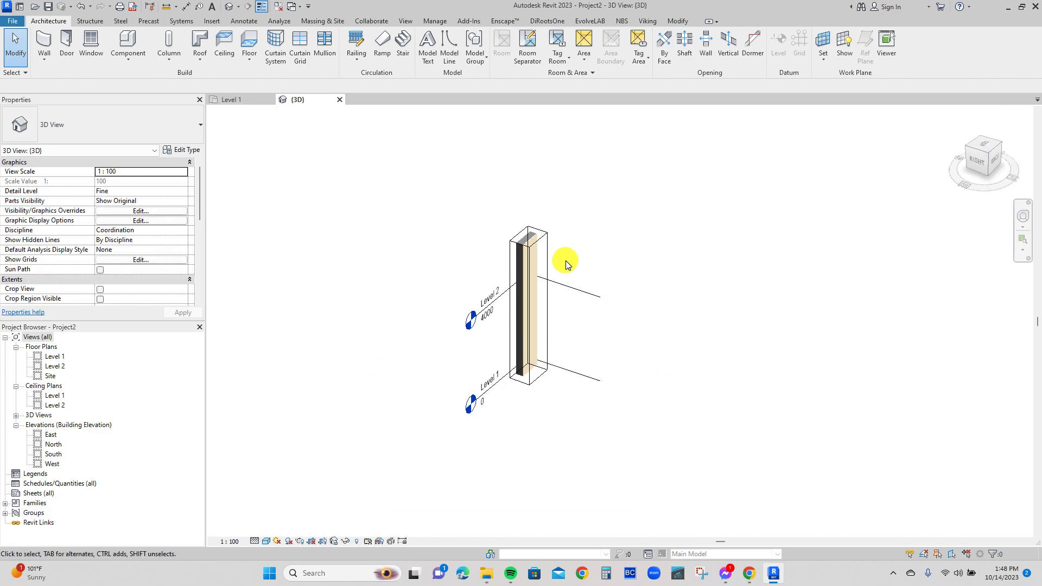
left_click_drag(203, 182, 201, 211)
left_click(128, 281)
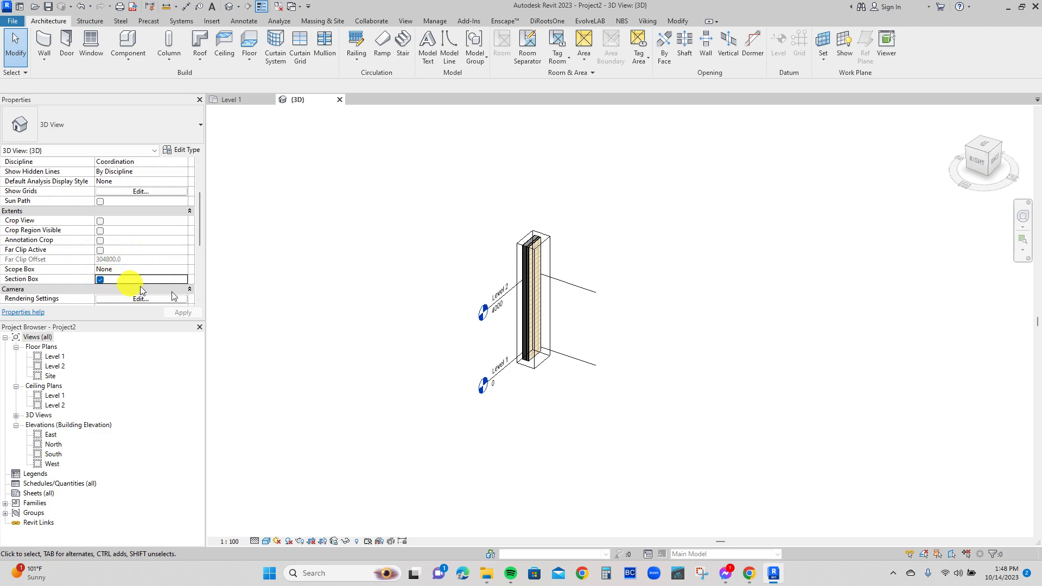
left_click(101, 279)
middle_click_drag(568, 297, 715, 350, "shift")
middle_click_drag(461, 360, 794, 290)
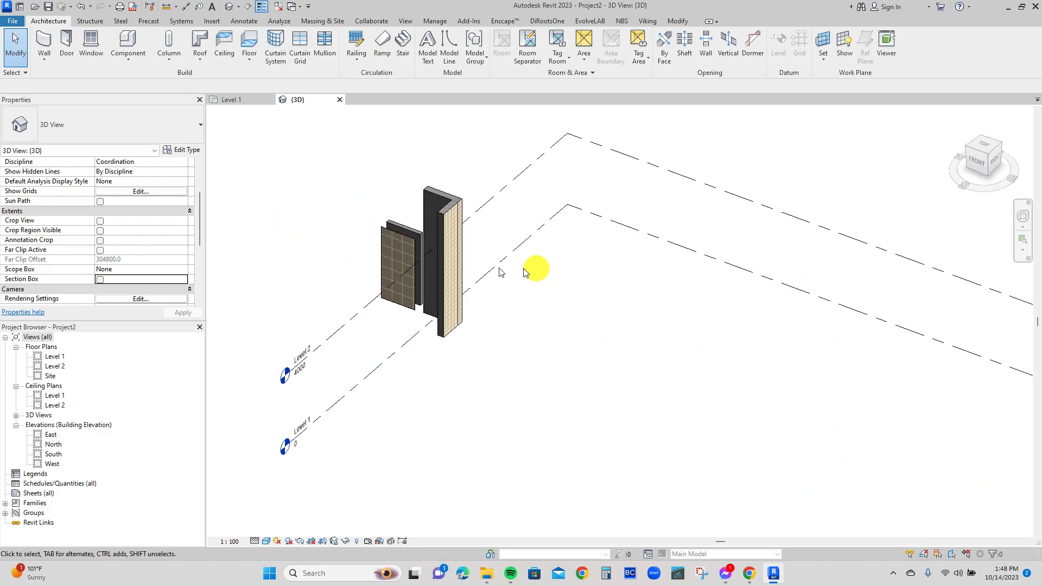
scroll(385, 238, "up", 2)
scroll(384, 238, "up", 4)
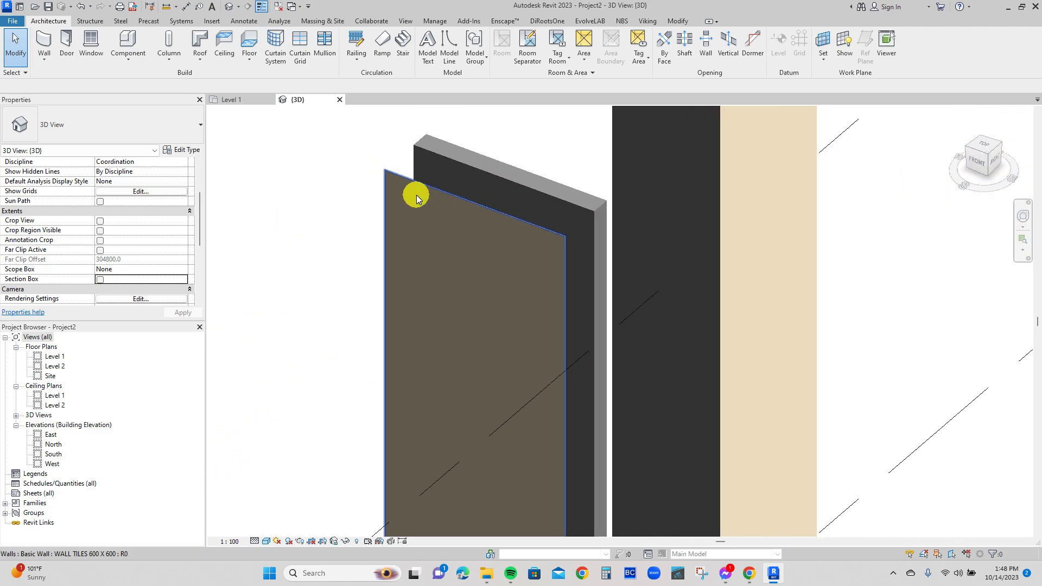
scroll(452, 201, "up", 2)
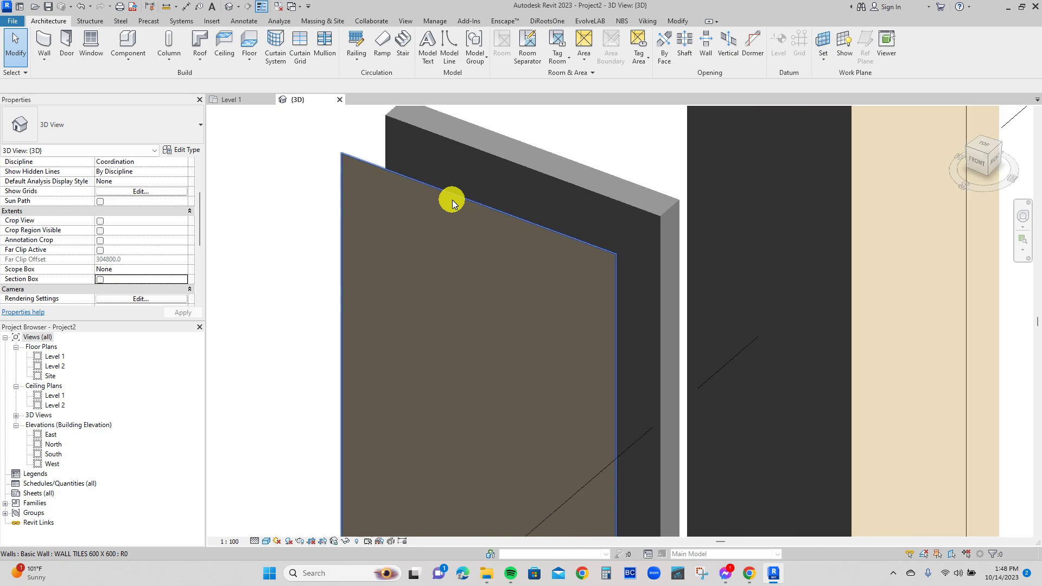
In the Level 1 plan, align the WALL TILES 600 X 600 wall to the lower face of the BASIC WALL 200 wall.
left_click(247, 100)
key("a")
key("l")
scroll(449, 280, "up", 1)
left_click(454, 268)
scroll(477, 405, "up", 1)
left_click(478, 409)
scroll(478, 388, "down", 2)
scroll(493, 298, "down", 3)
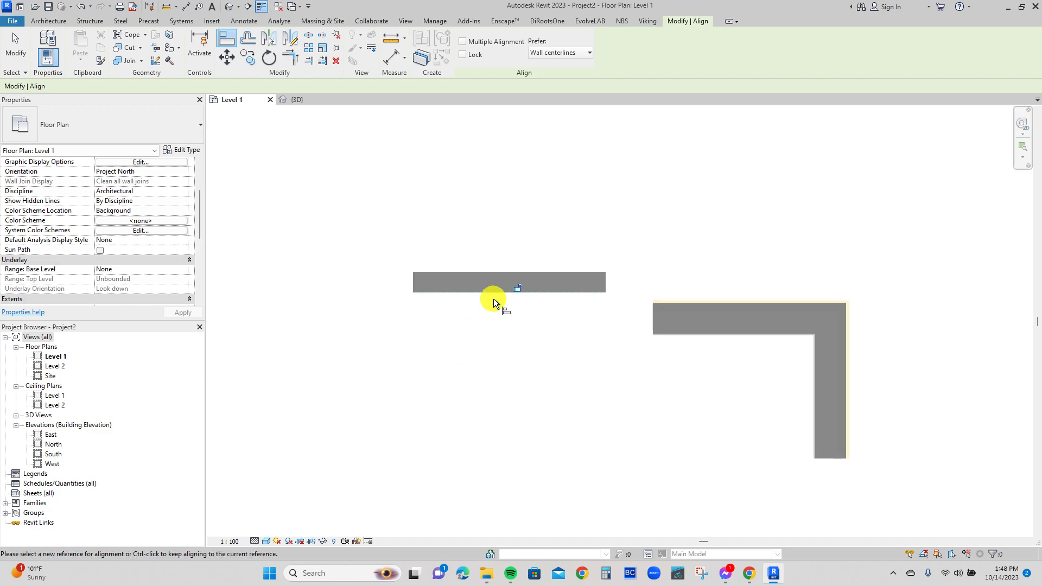
key("Escape")
Stretch the west end of the BASIC WALL 200 wall outward to a length of about 3480 mm.
left_click(450, 274)
scroll(414, 281, "up", 1)
left_click_drag(414, 282, 224, 282)
scroll(399, 308, "up", 4)
middle_click_drag(472, 322, 678, 345)
key("Escape")
scroll(676, 332, "up", 2)
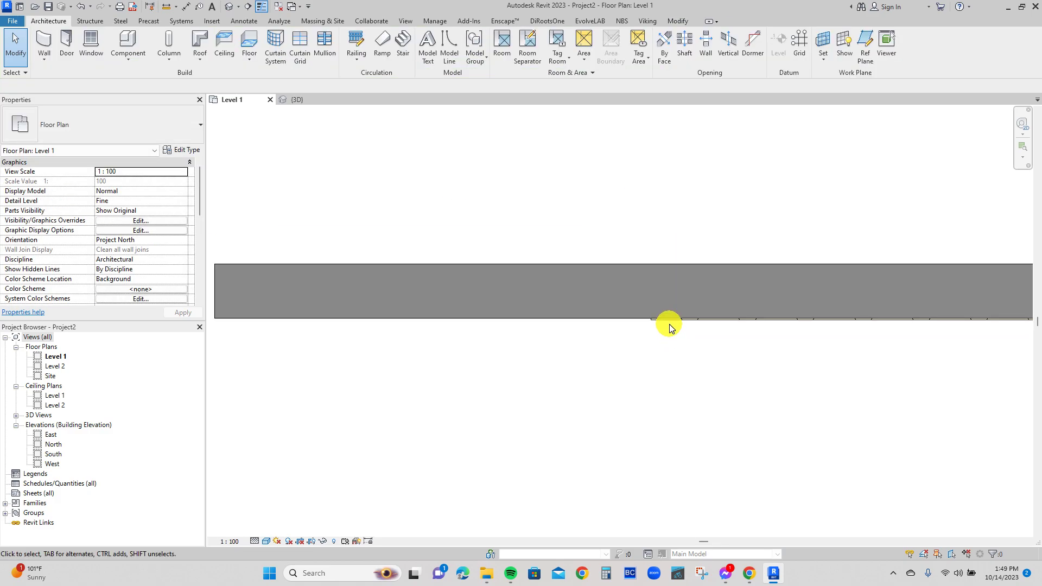
Stretch the west end of the WALL TILES 600 X 600 wall flush with the end of the basic wall.
left_click(670, 322)
left_click_drag(657, 321, 327, 321)
left_click(498, 357)
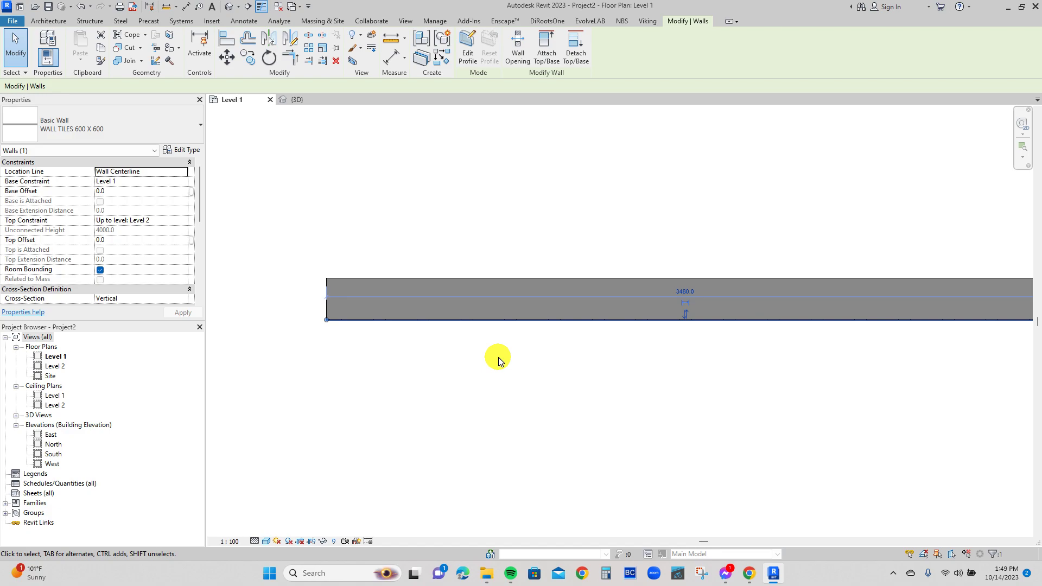
scroll(498, 357, "down", 2)
scroll(640, 326, "up", 2)
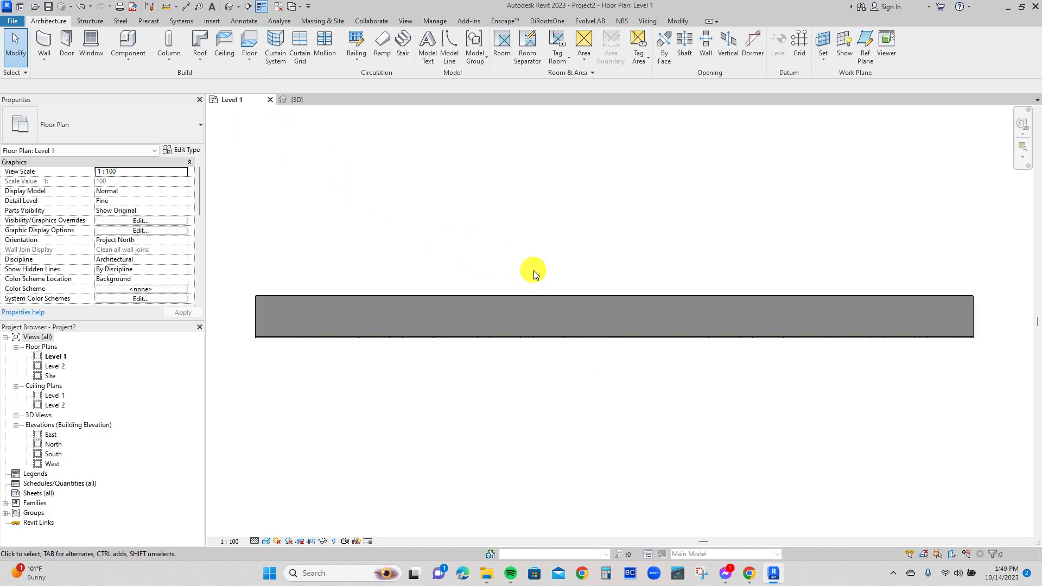
Place an M_Single-Flush 0915 x 2134mm door in the basic wall, about 1260 mm from its west end.
key("d")
key("r")
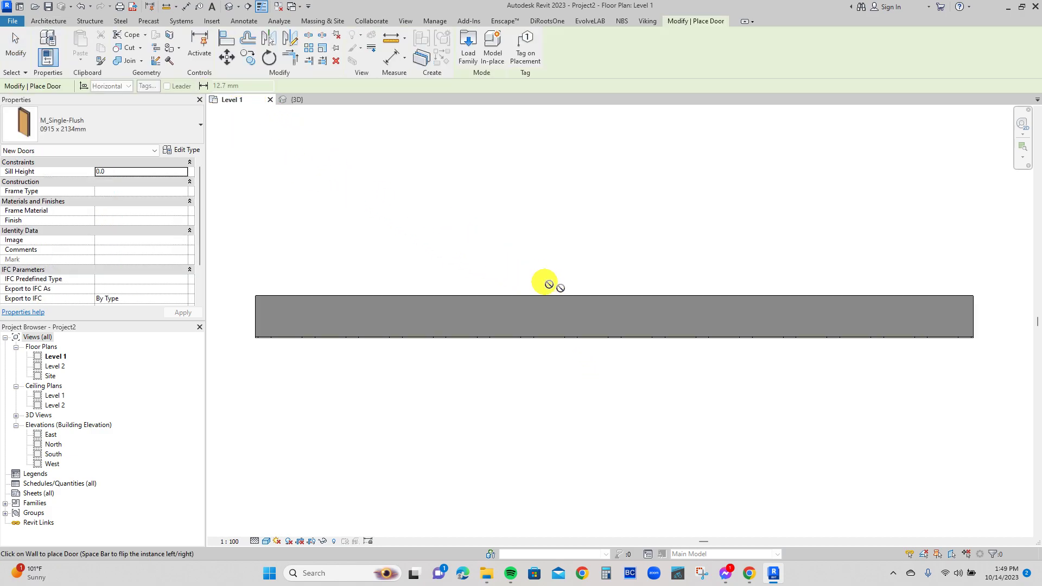
left_click(607, 305)
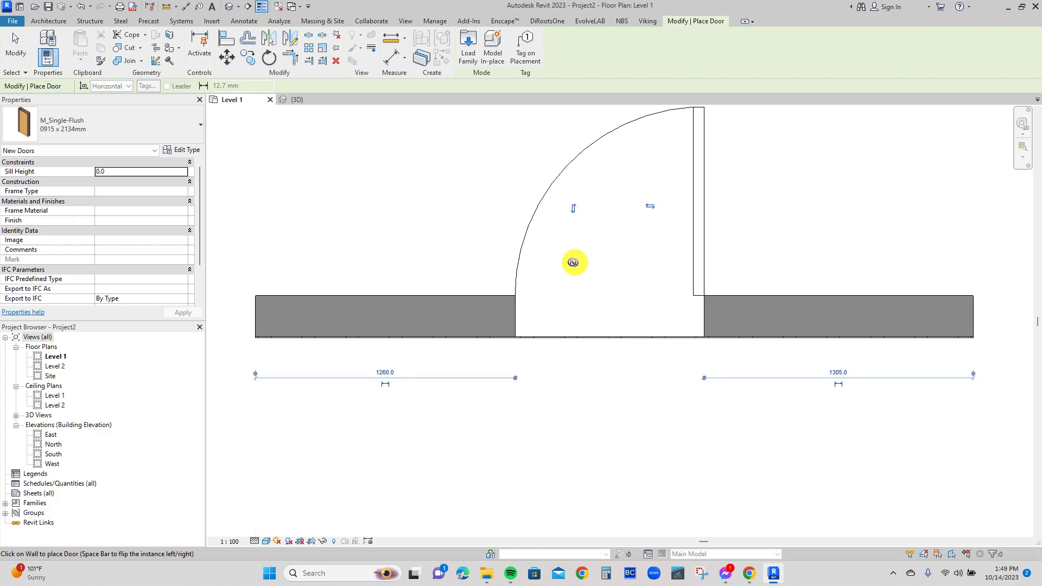
key("Escape")
Examine in the 3D view how the tile wall meets the new door.
left_click(297, 99)
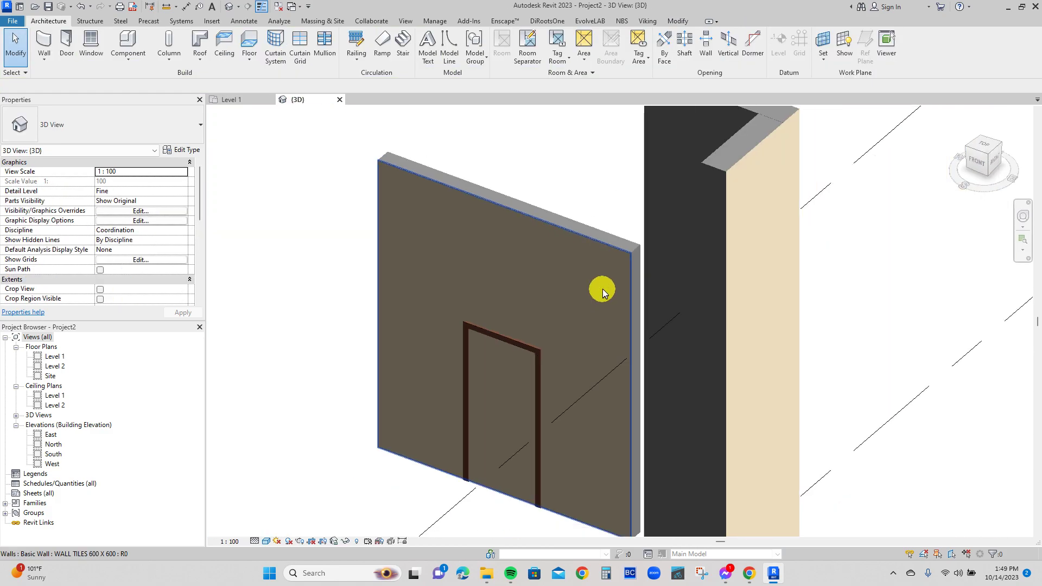
scroll(604, 293, "down", 2)
middle_click_drag(552, 393, 647, 262, "shift")
left_click(610, 223)
middle_click_drag(521, 356, 630, 363, "shift")
scroll(600, 310, "up", 2)
key("Escape")
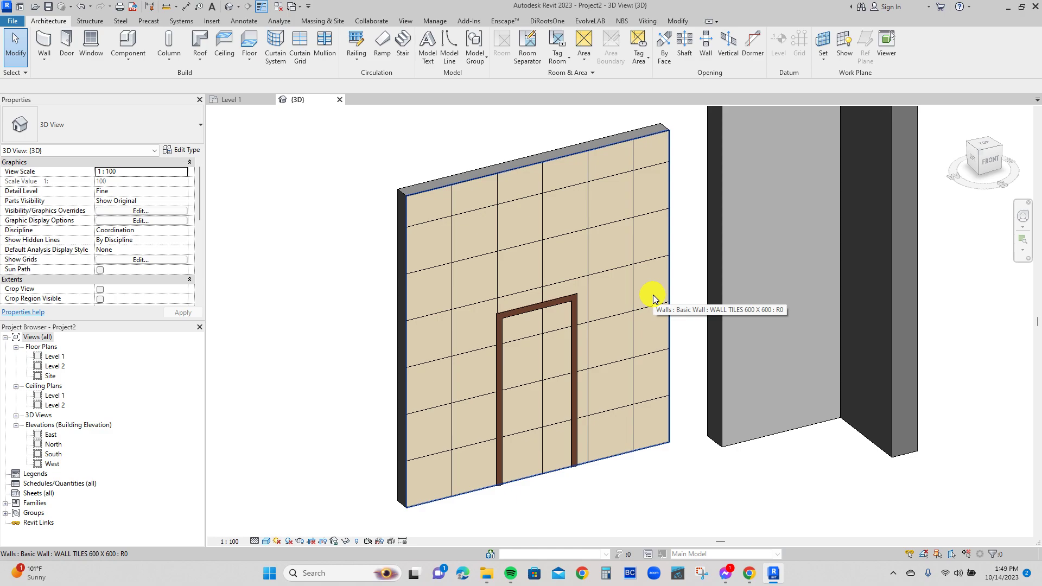
Edit the tile wall's profile and pick the two outer sides and the head of the door frame as sketch lines.
double_click(653, 295)
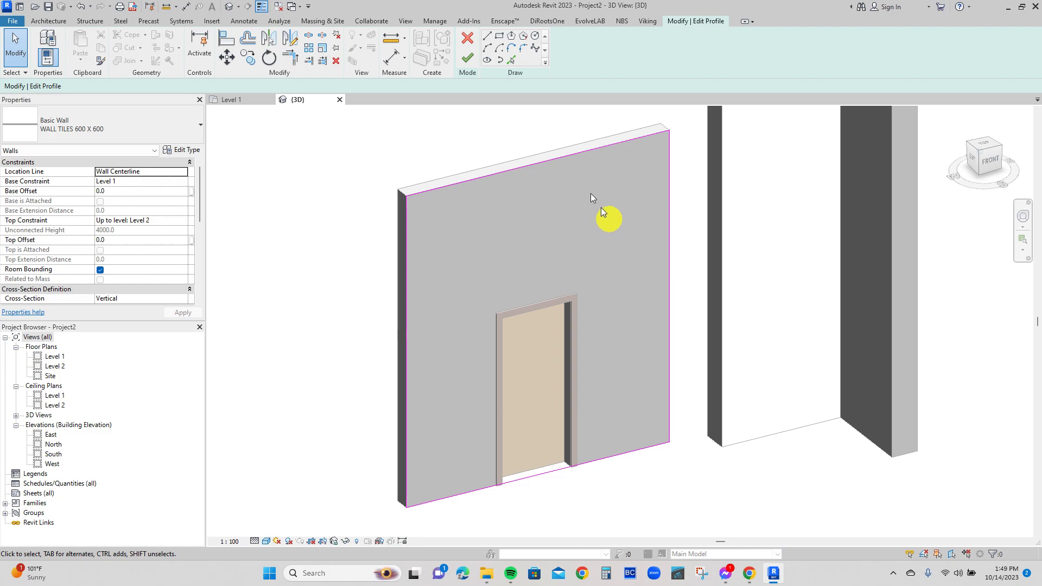
left_click(510, 59)
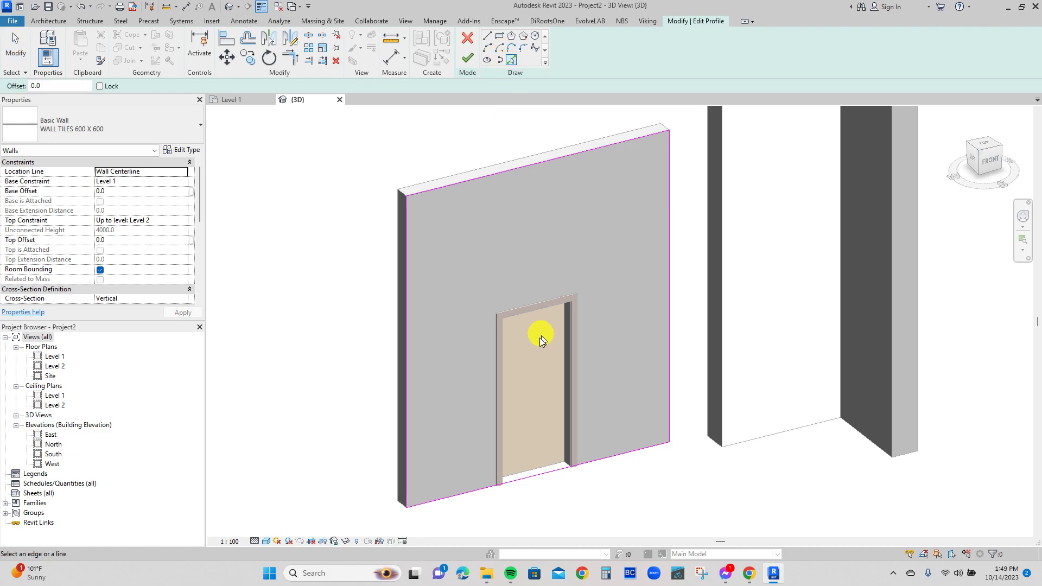
left_click(493, 351)
left_click(518, 306)
left_click(580, 322)
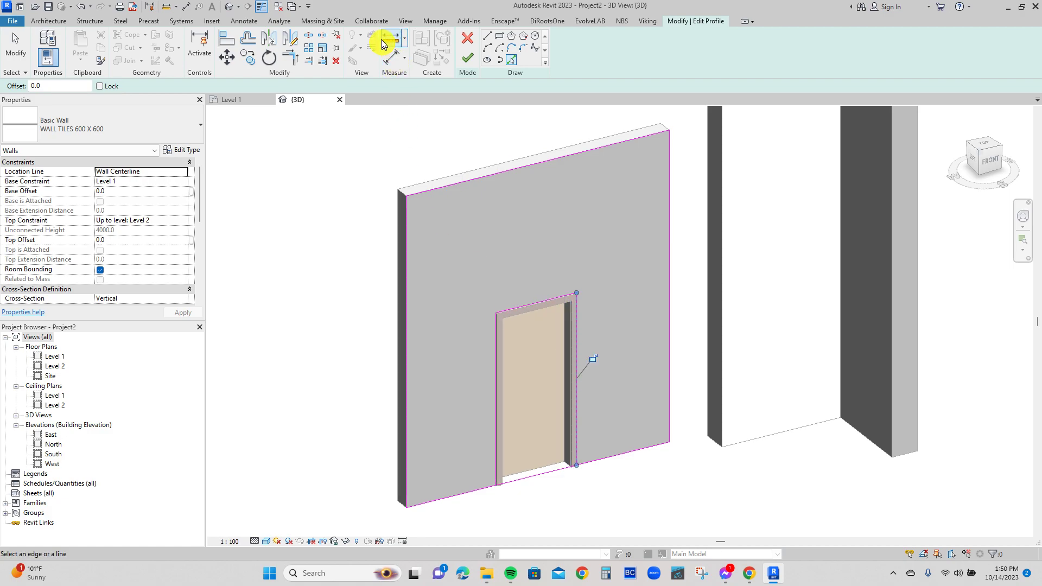
Split the profile's bottom line below the door, trim it to both door side lines, and finish the profile.
left_click(308, 37)
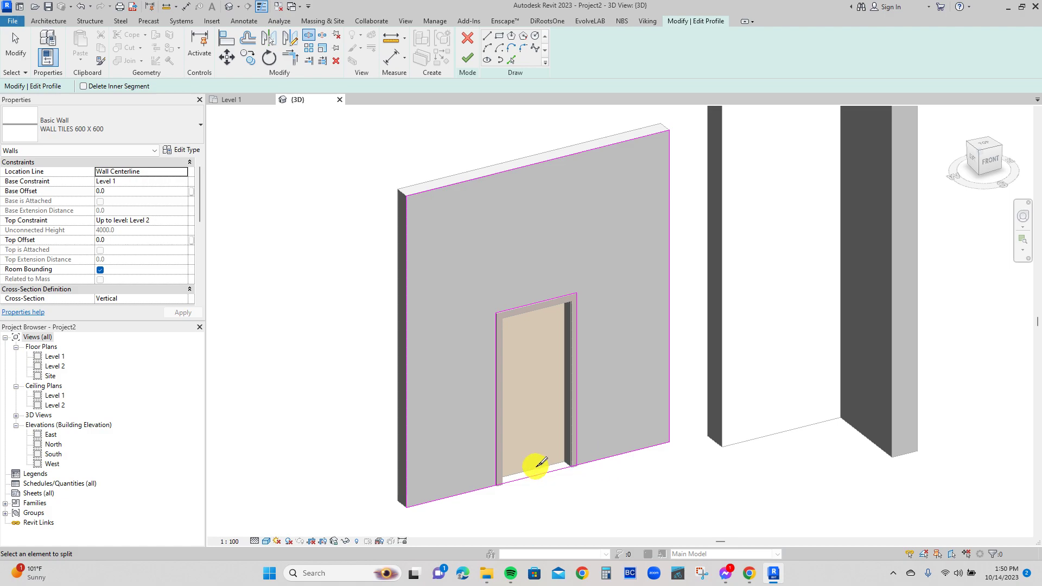
key("t")
key("r")
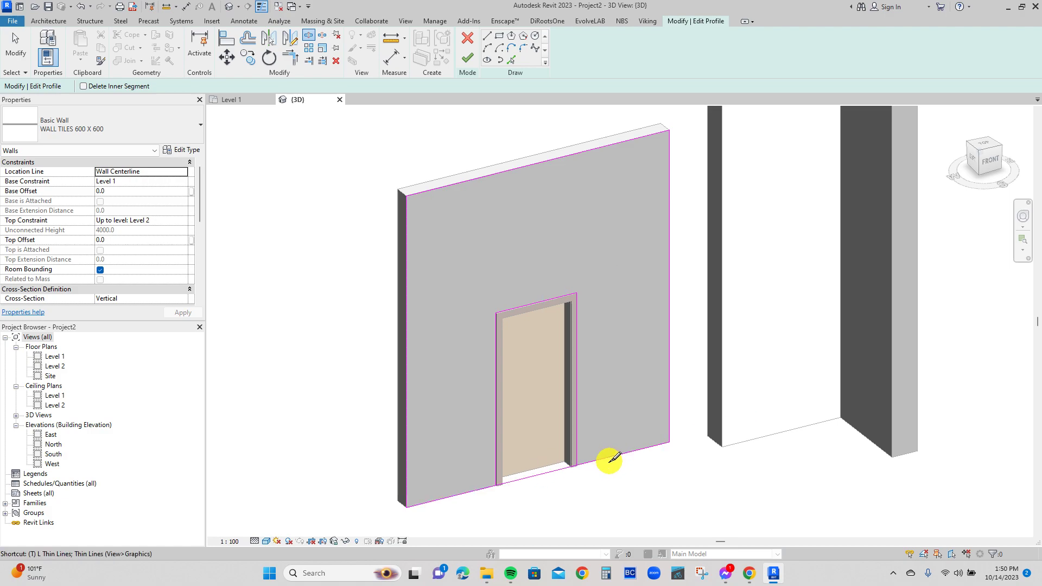
left_click(608, 459)
left_click(577, 447)
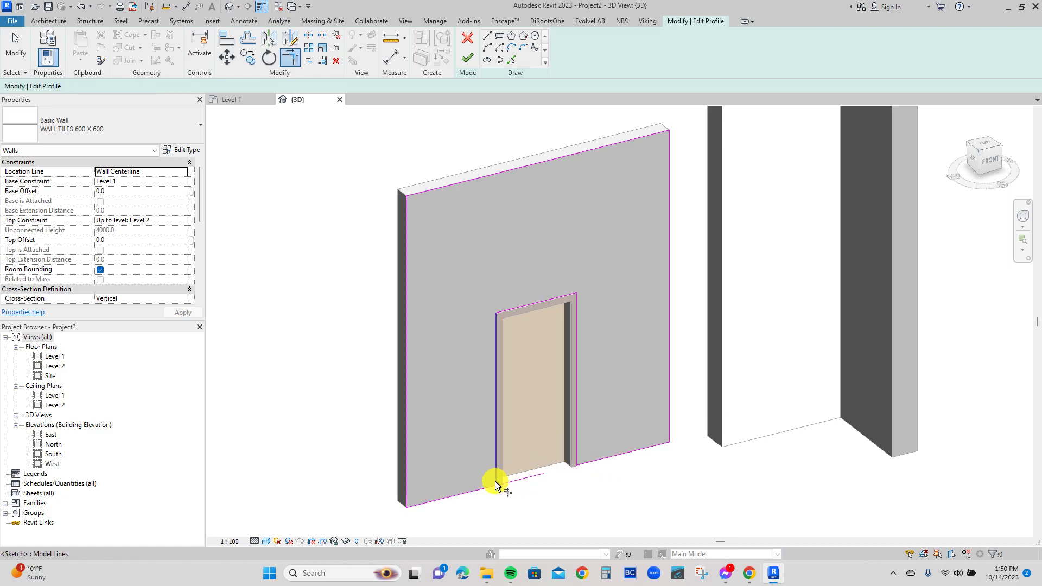
left_click(486, 488)
left_click(495, 471)
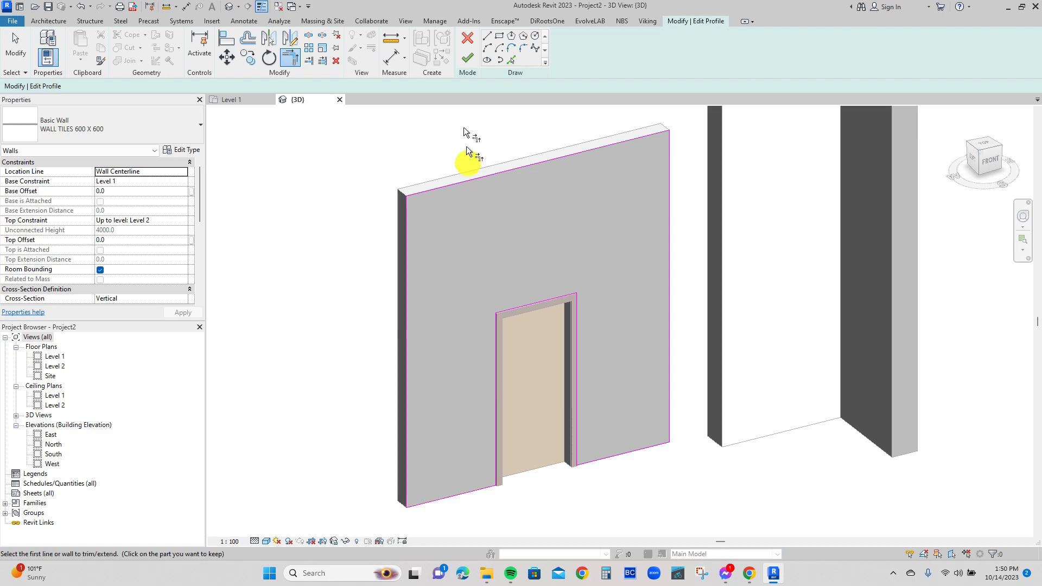
left_click(467, 57)
key("Escape")
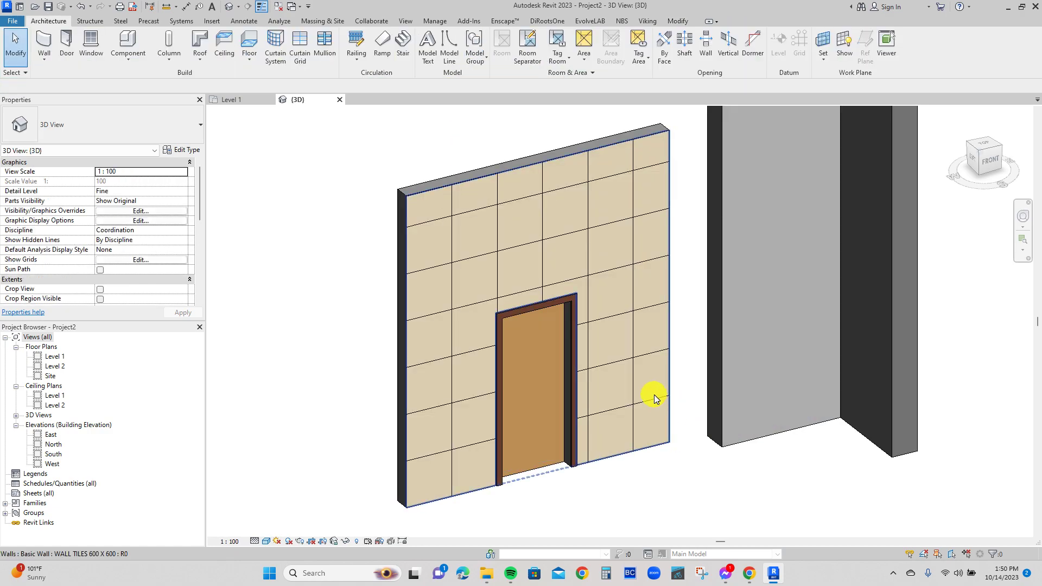
Reopen the tile wall's profile, and undo the profile edit that cut the door opening.
middle_click_drag(603, 426, 562, 418, "shift")
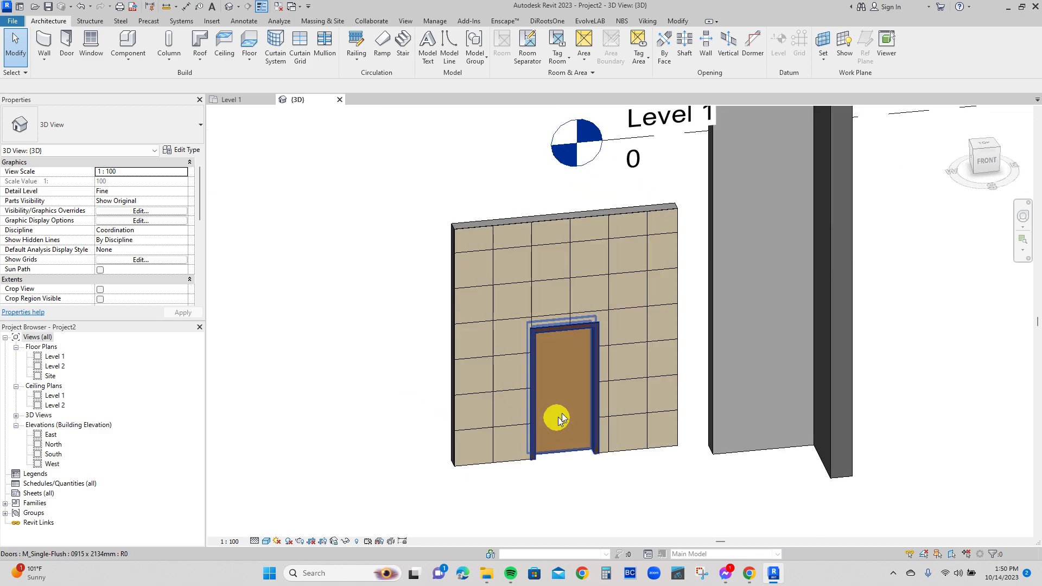
double_click(610, 304)
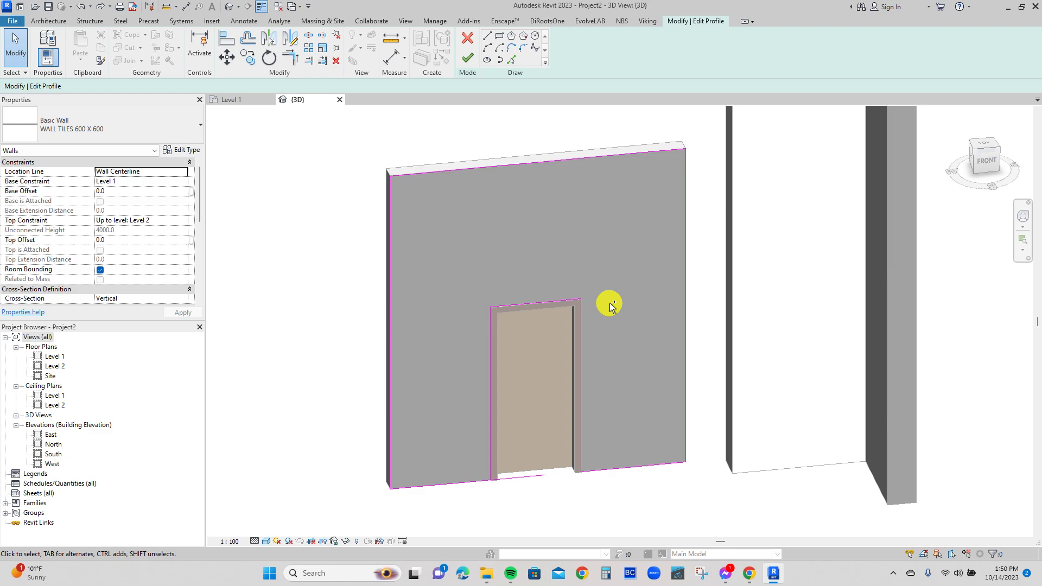
key("ctrl+z")
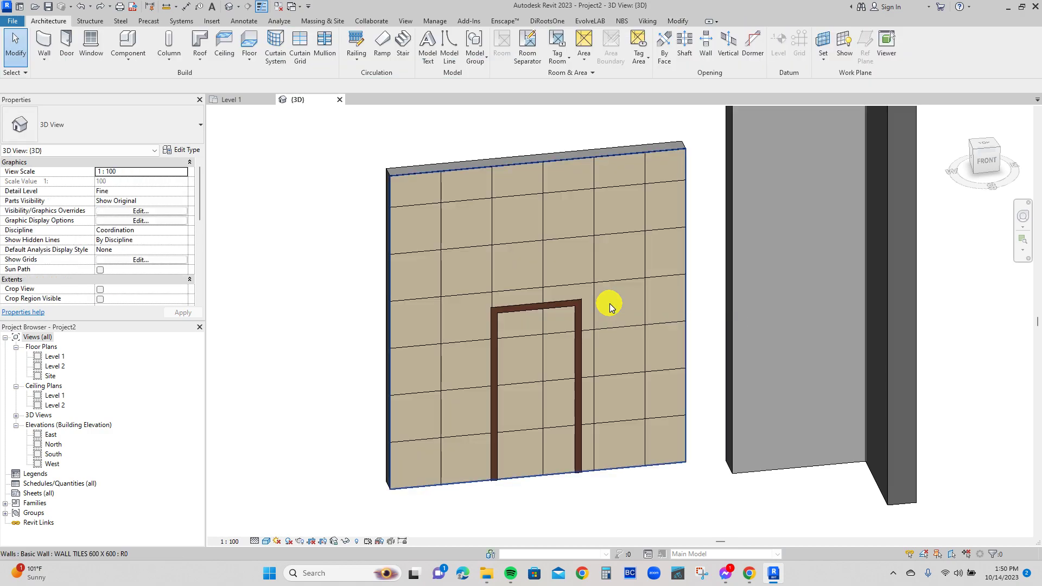
middle_click_drag(595, 380, 646, 423, "shift")
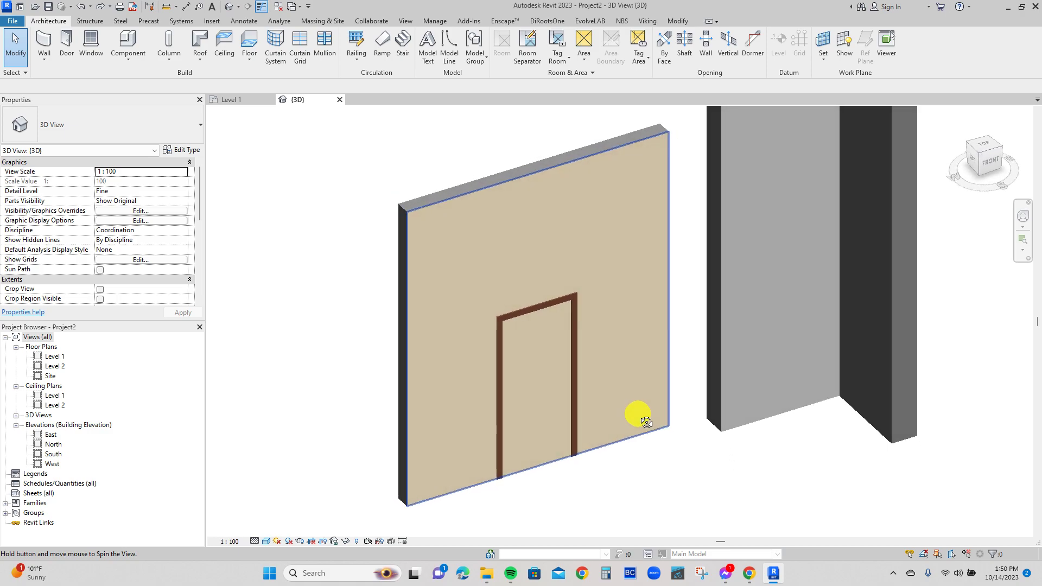
middle_click_drag(636, 331, 663, 352)
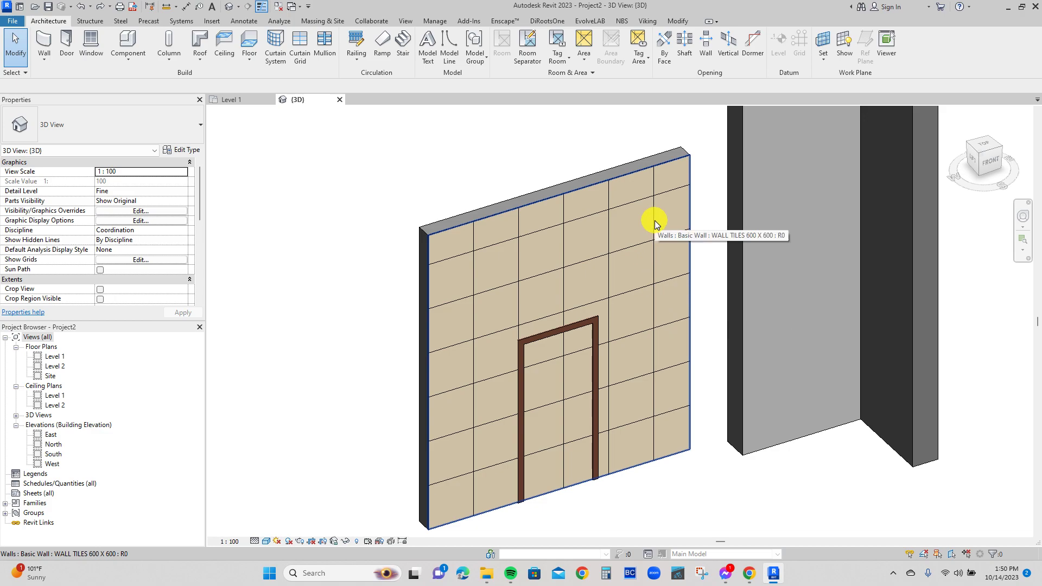
Join the geometry of the BASIC WALL 200 wall and the WALL TILES 600 X 600 wall containing the door.
scroll(529, 212, "up", 4)
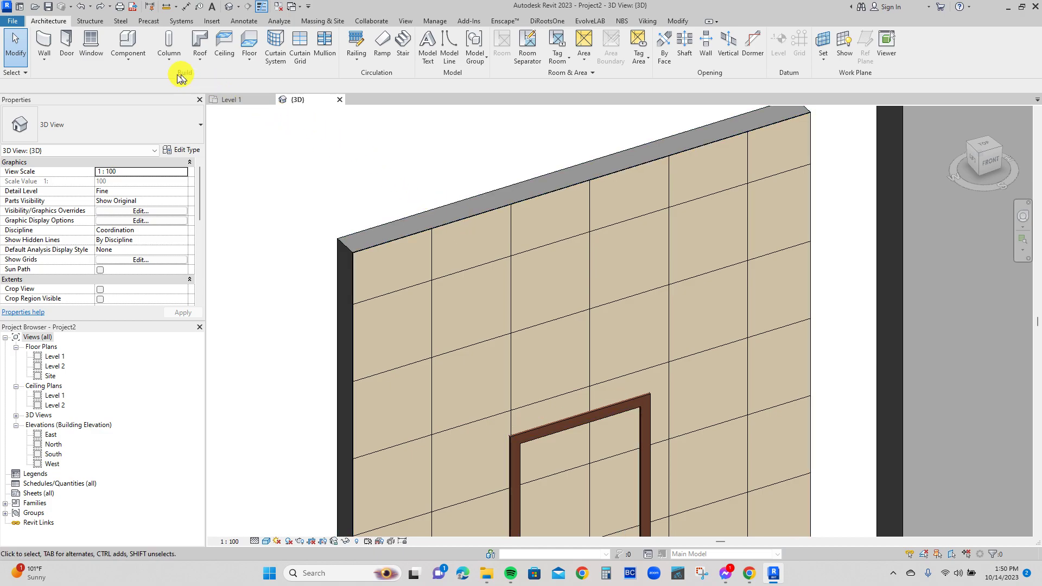
left_click(429, 214)
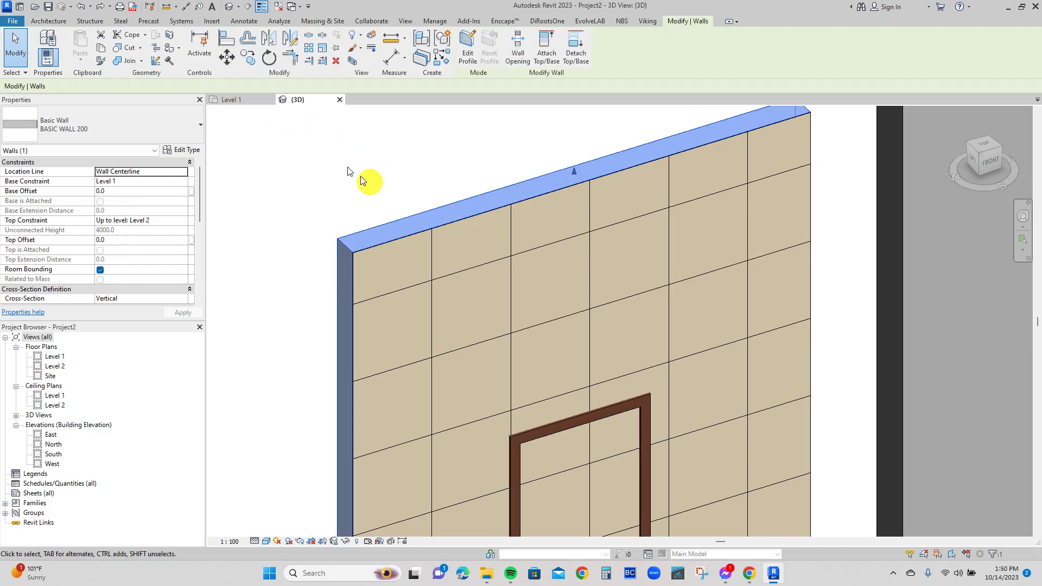
left_click(121, 63)
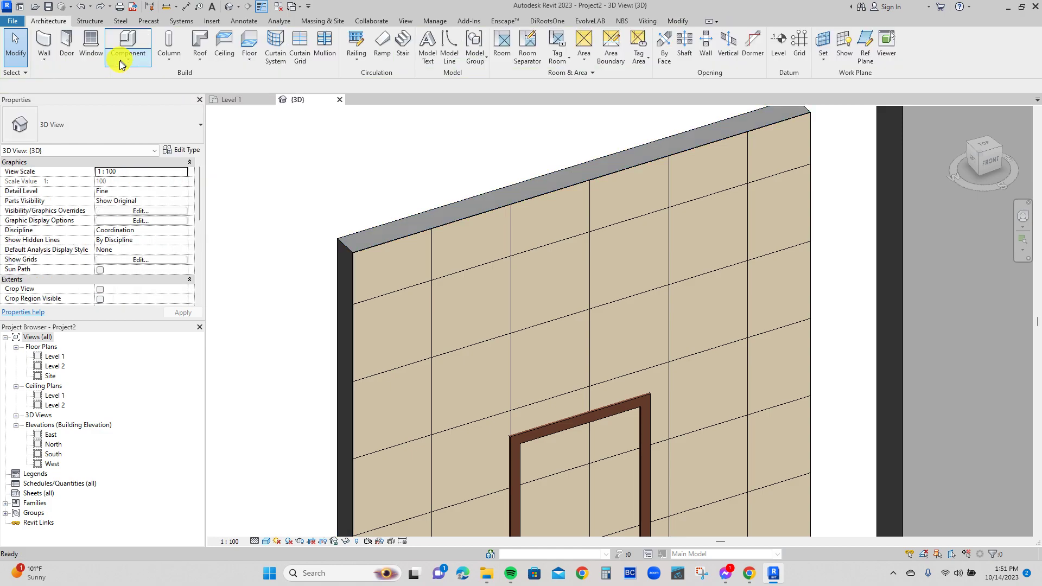
left_click(397, 222)
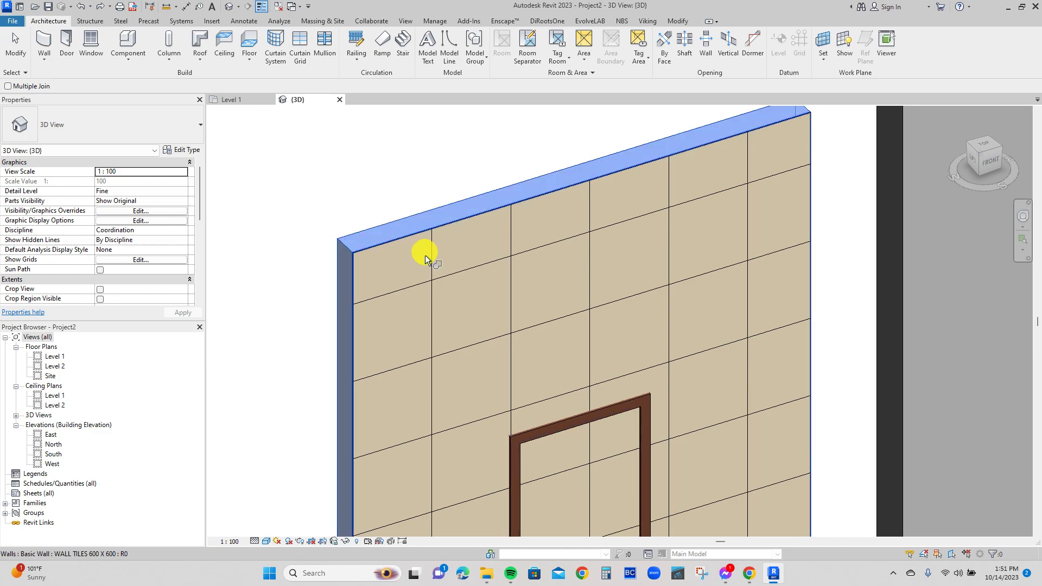
left_click(425, 255)
scroll(475, 206, "down", 4)
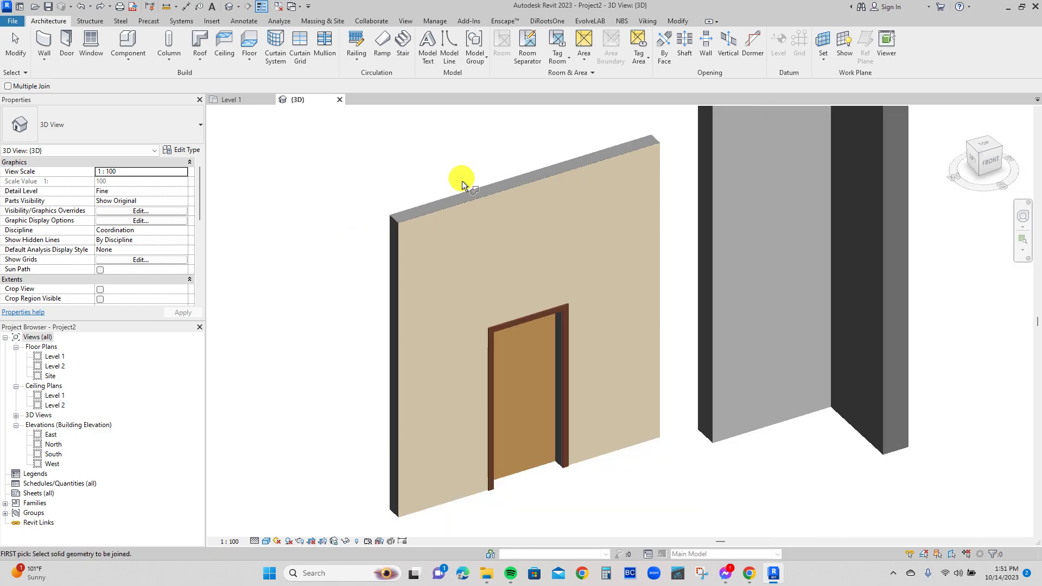
key("Escape")
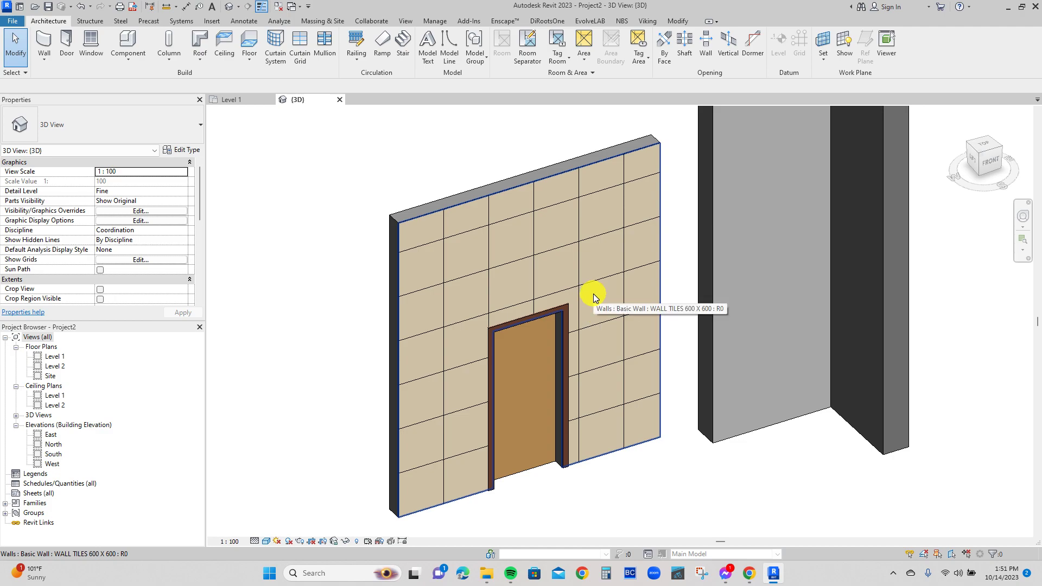
Inspect the joined tile wall around the door in 3D, and dismiss the save reminder without saving.
scroll(593, 297, "down", 3)
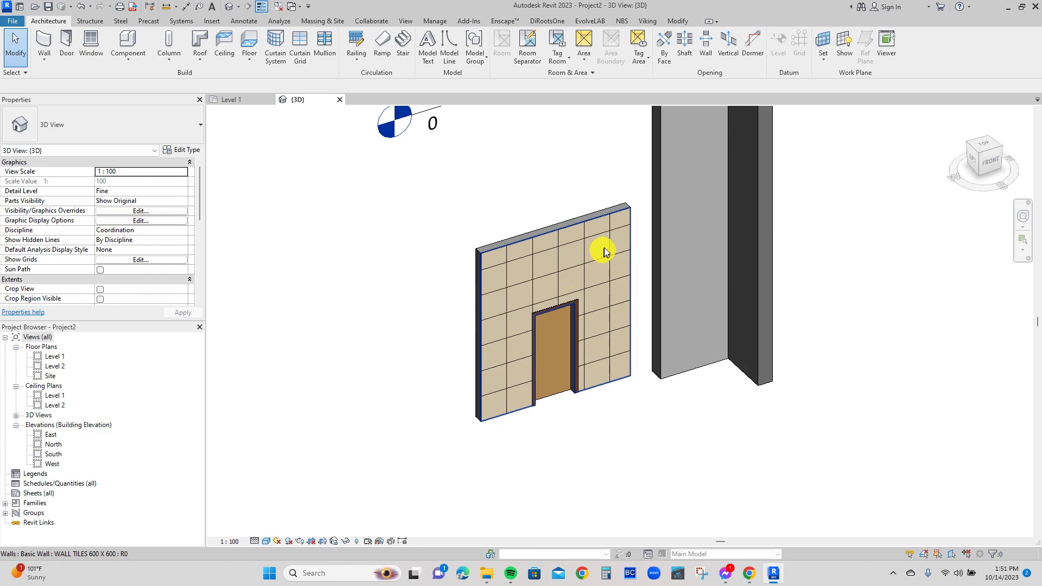
scroll(604, 253, "up", 2)
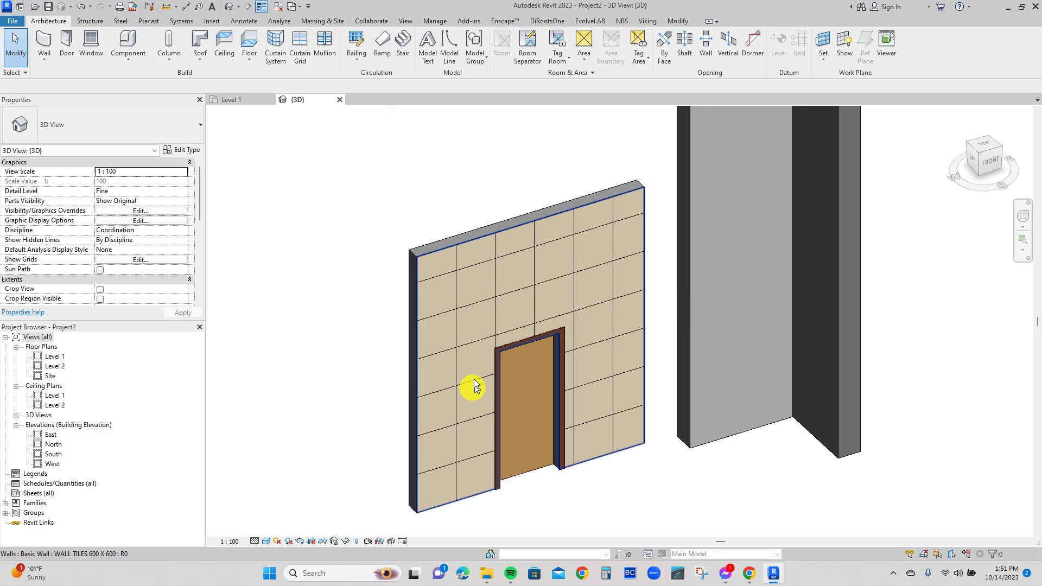
scroll(615, 228, "up", 2)
left_click(615, 225)
key("Escape")
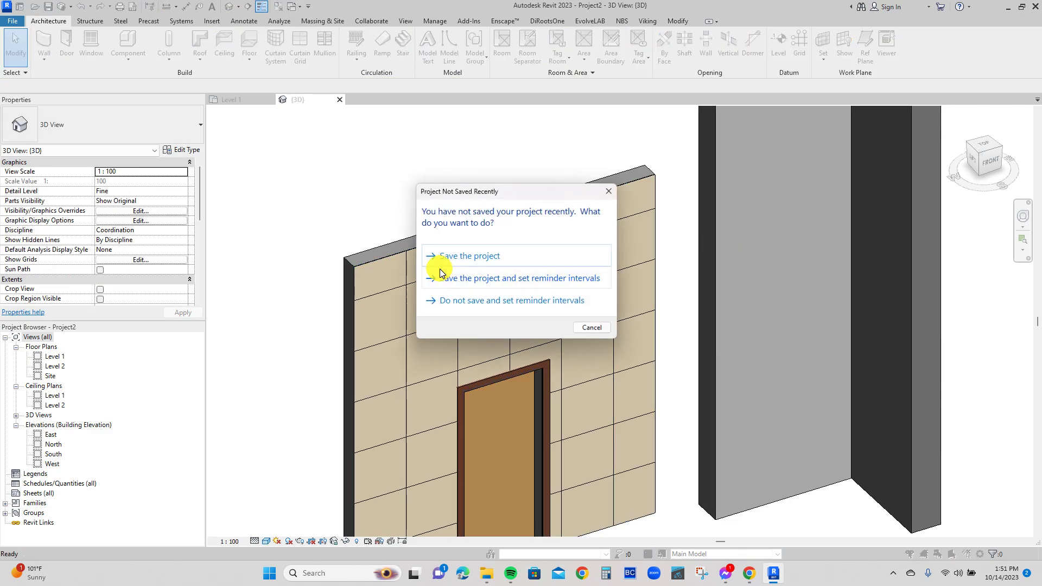
left_click(595, 327)
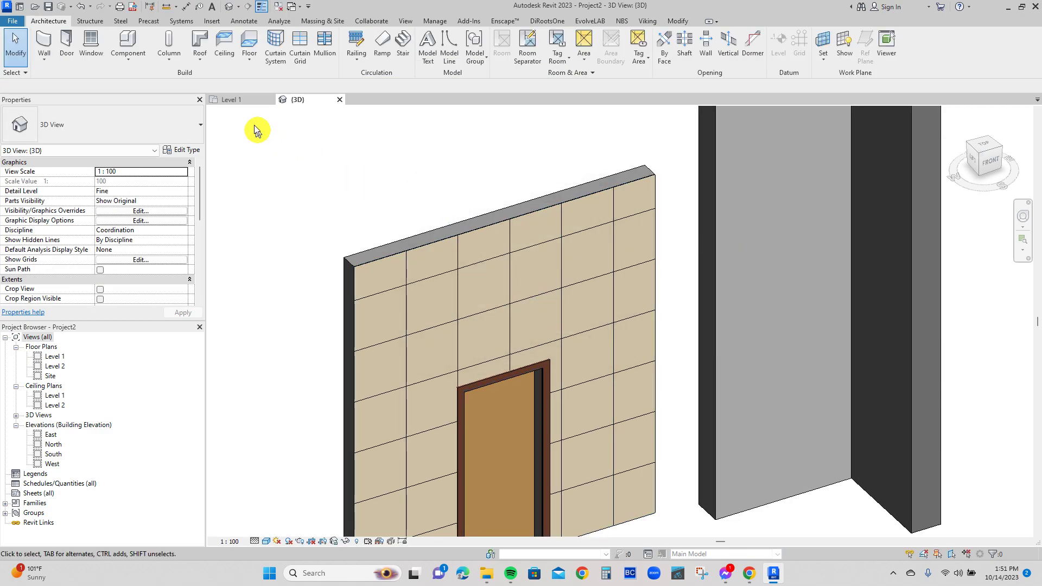
Draw a horizontal building section on the Level 1 floor plan, in front of the wall with the door and looking towards it.
left_click(235, 101)
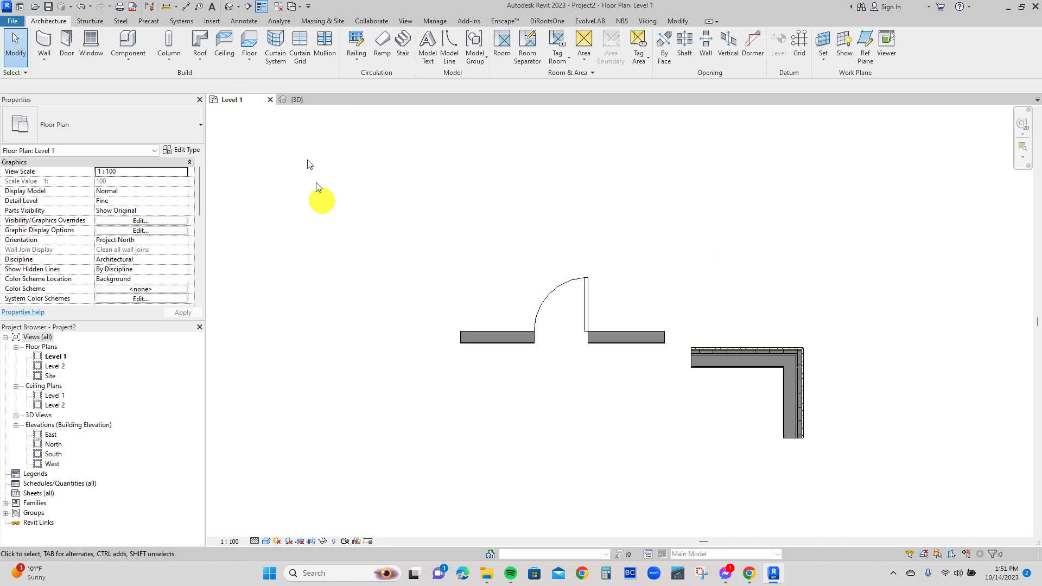
left_click(248, 6)
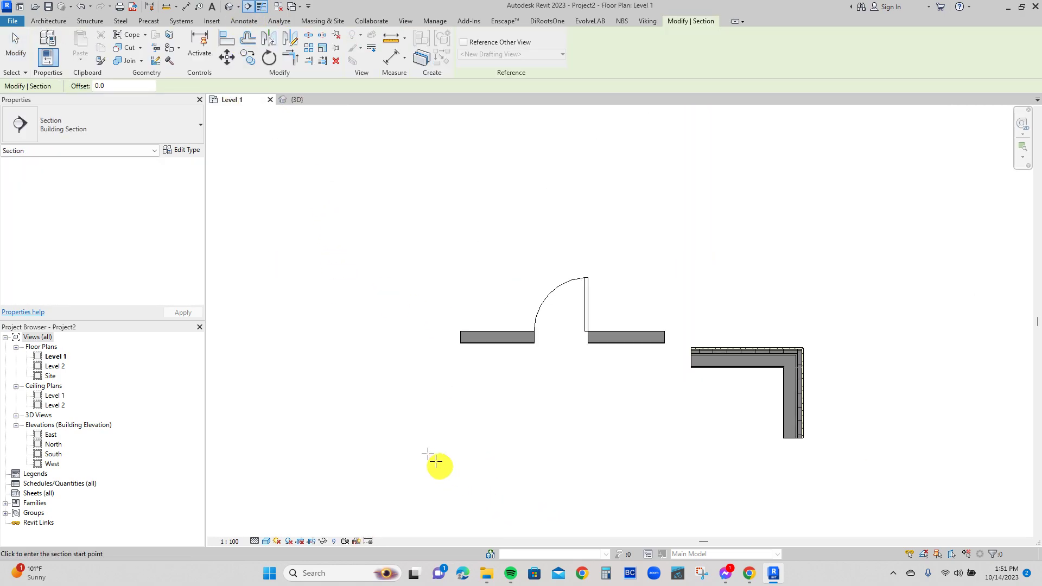
left_click(398, 402)
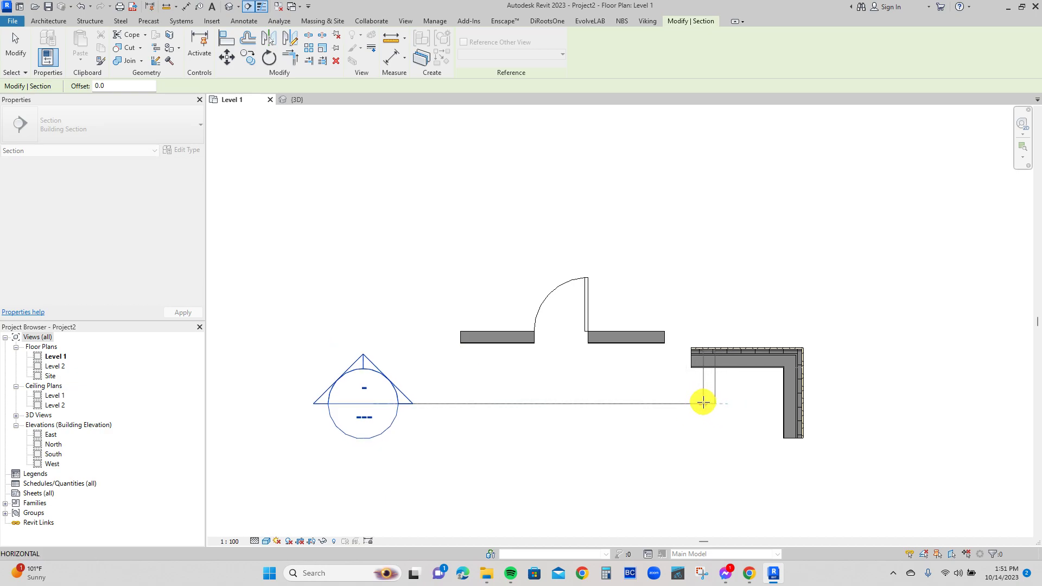
left_click(703, 403)
key("Escape")
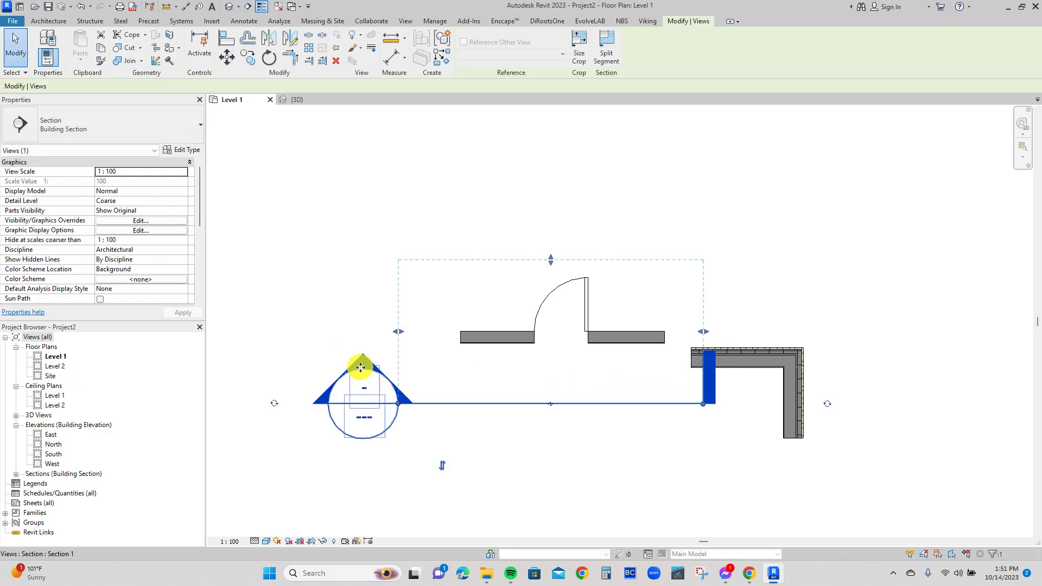
key("Escape")
Open the new section view and set its detail level to Fine and its visual style to Realistic.
double_click(364, 373)
scroll(712, 430, "up", 2)
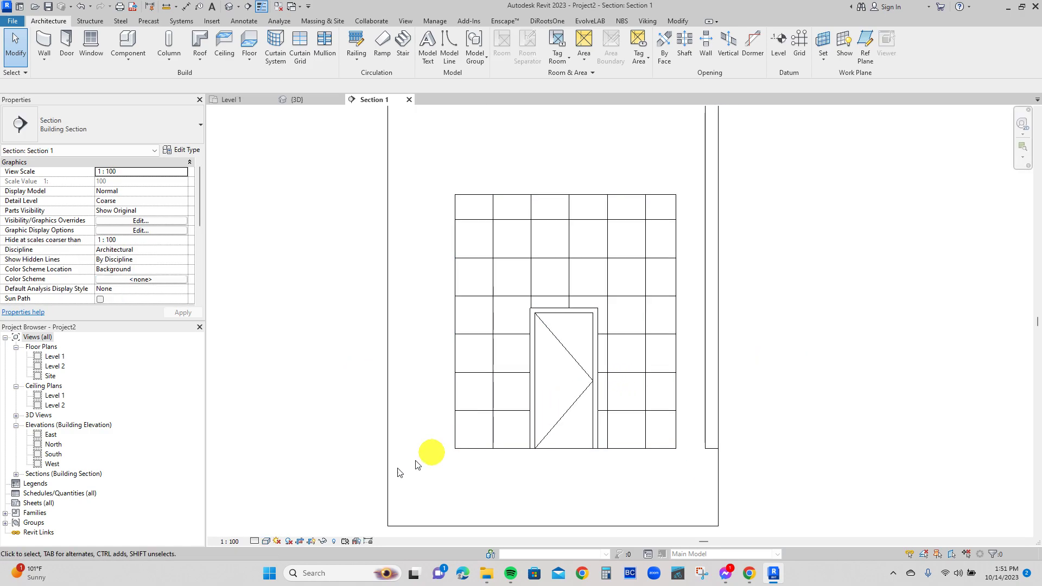
left_click(254, 542)
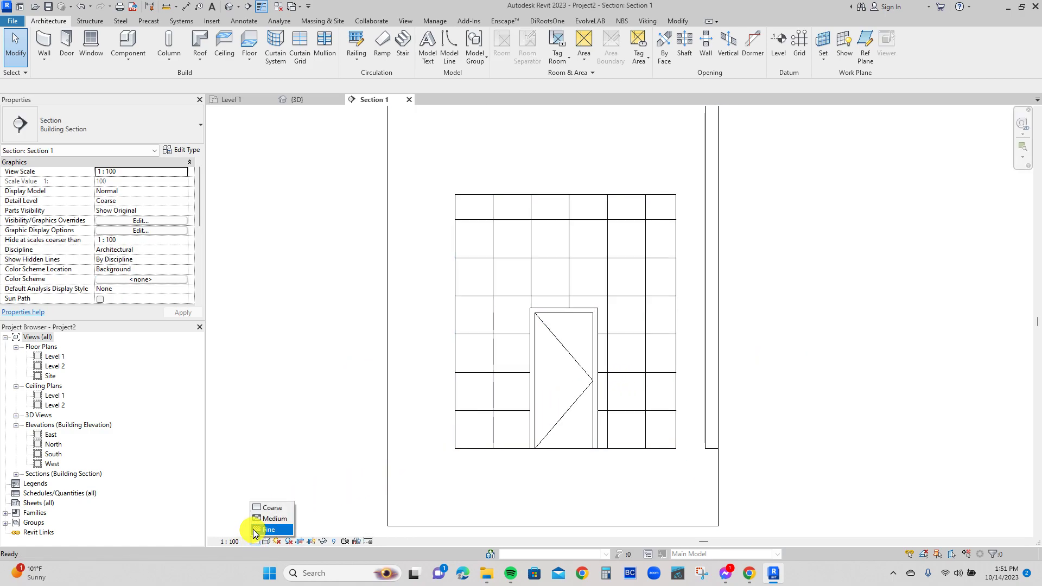
left_click(254, 530)
left_click(266, 541)
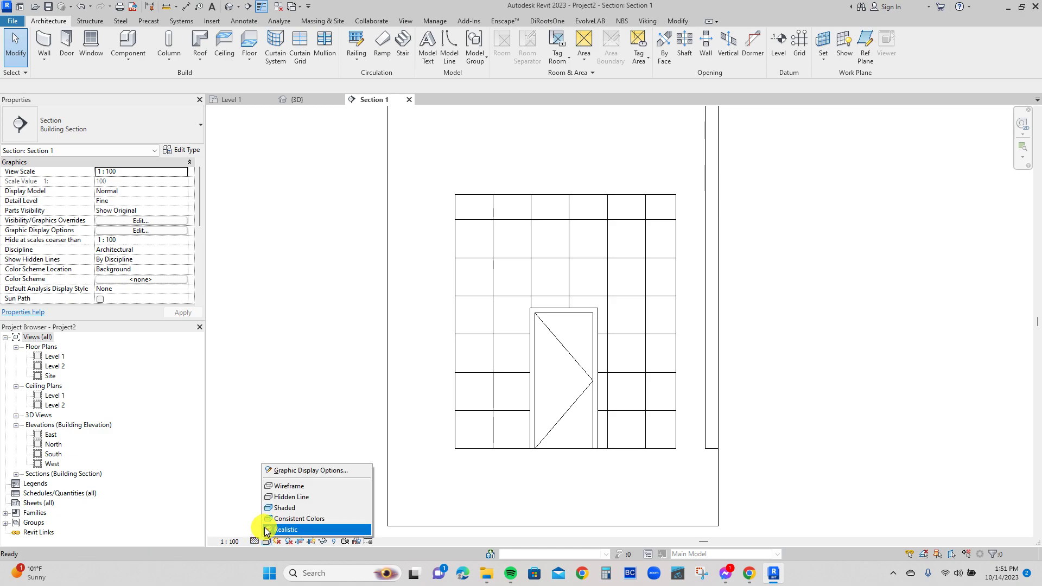
left_click(266, 530)
scroll(587, 399, "up", 3)
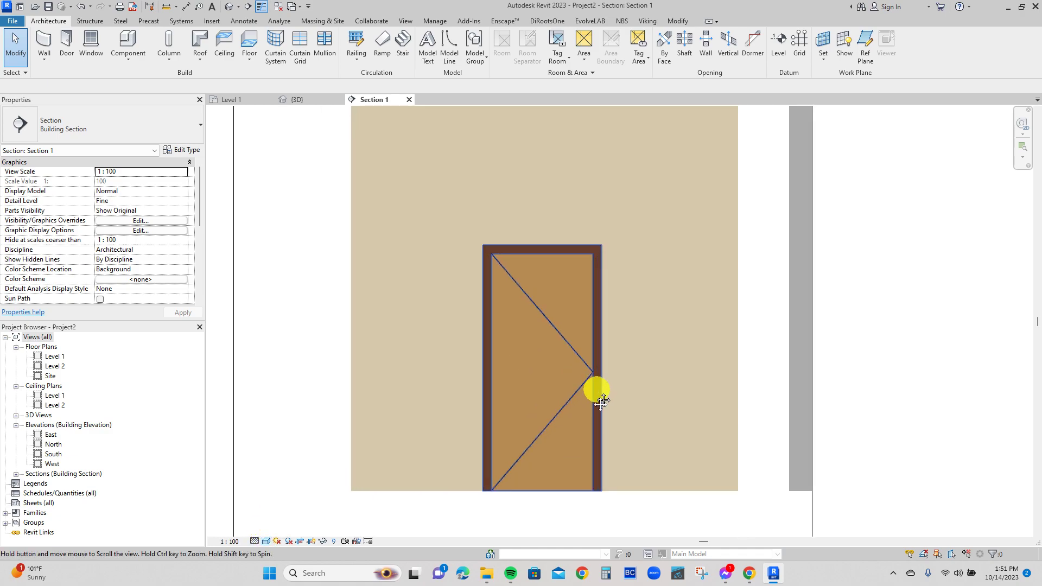
middle_click_drag(605, 400, 577, 444)
scroll(549, 311, "down", 1)
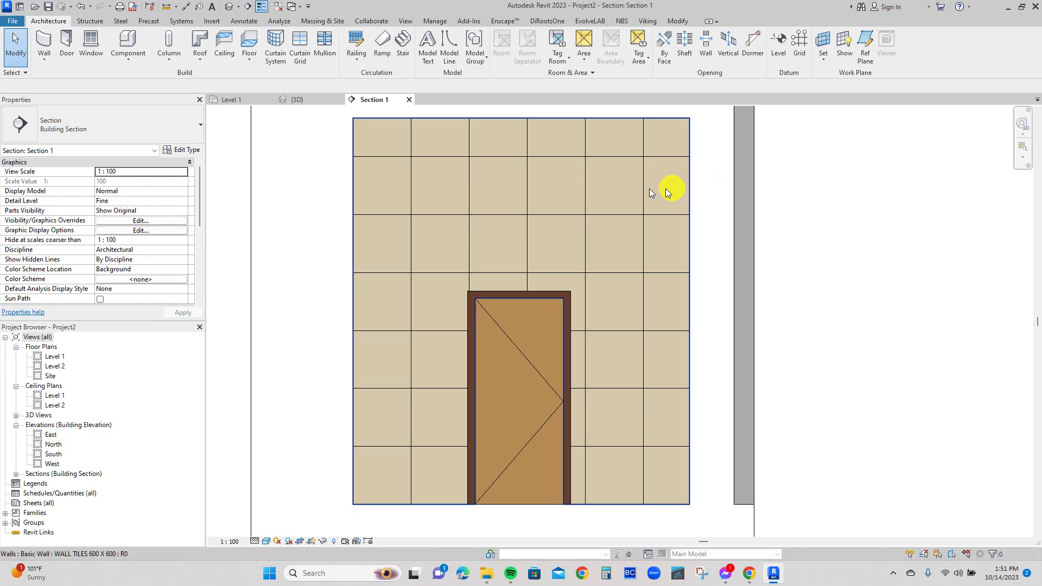
Add an aligned dimension above the wall, from the last vertical tile joint to the wall's right edge.
key("d")
key("i")
left_click(645, 188)
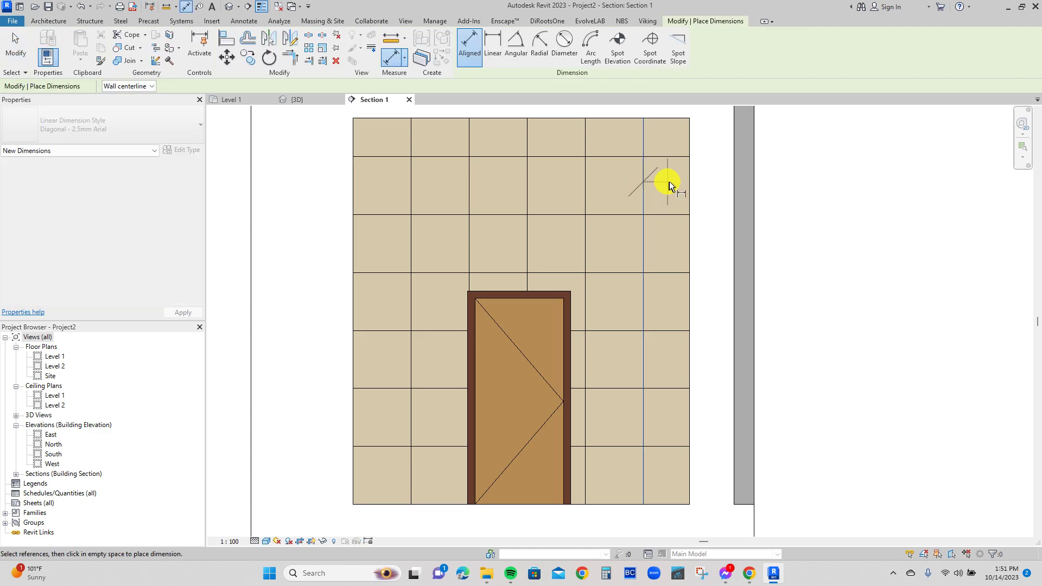
left_click(689, 177)
scroll(685, 177, "down", 1)
middle_click_drag(684, 176, 684, 209)
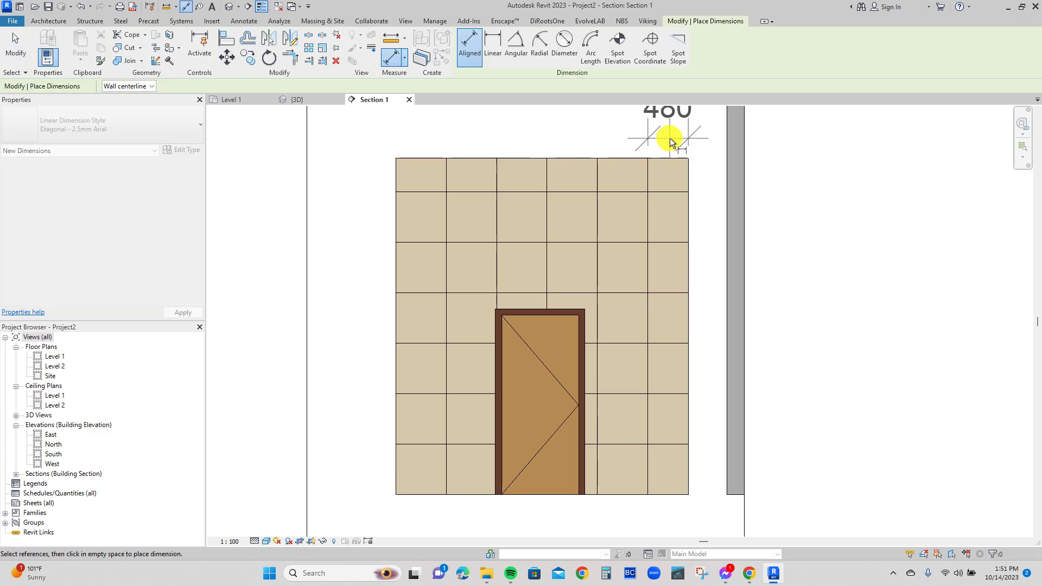
left_click(673, 139)
Add an aligned dimension above the wall, from the first vertical tile joint to the wall's left edge.
left_click(448, 222)
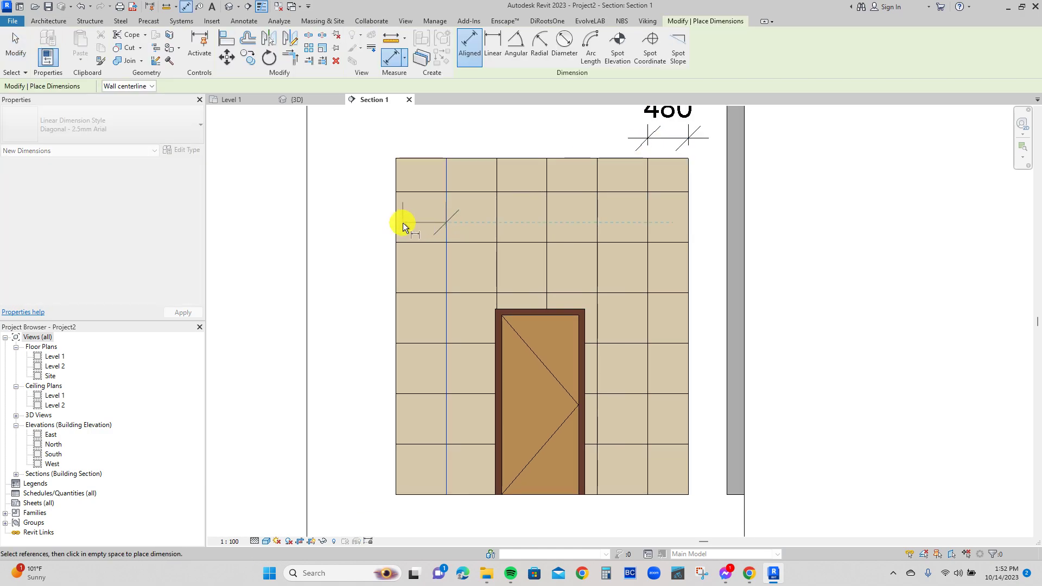
left_click(398, 225)
left_click(373, 137)
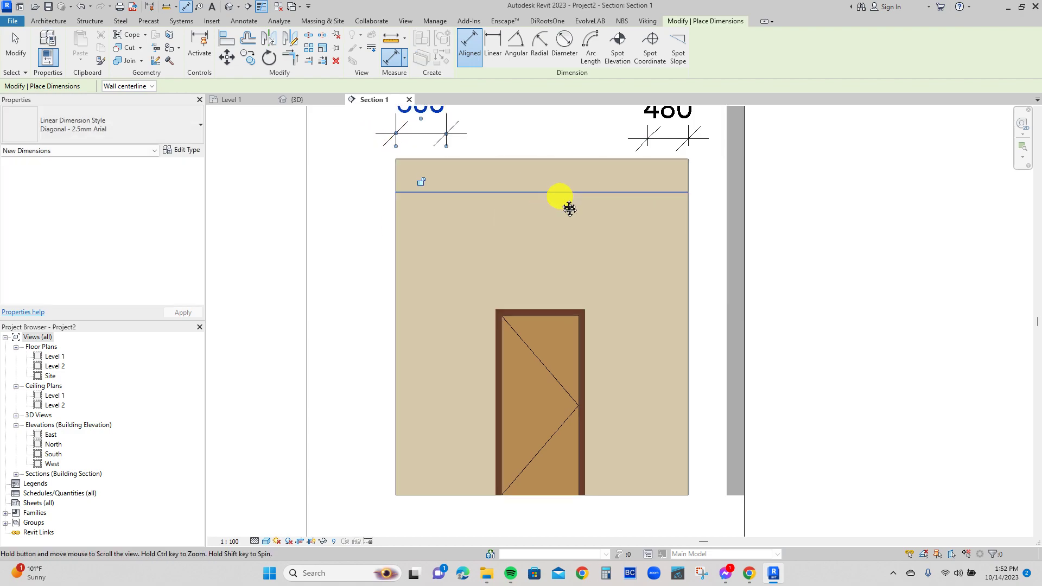
middle_click_drag(562, 200, 545, 297)
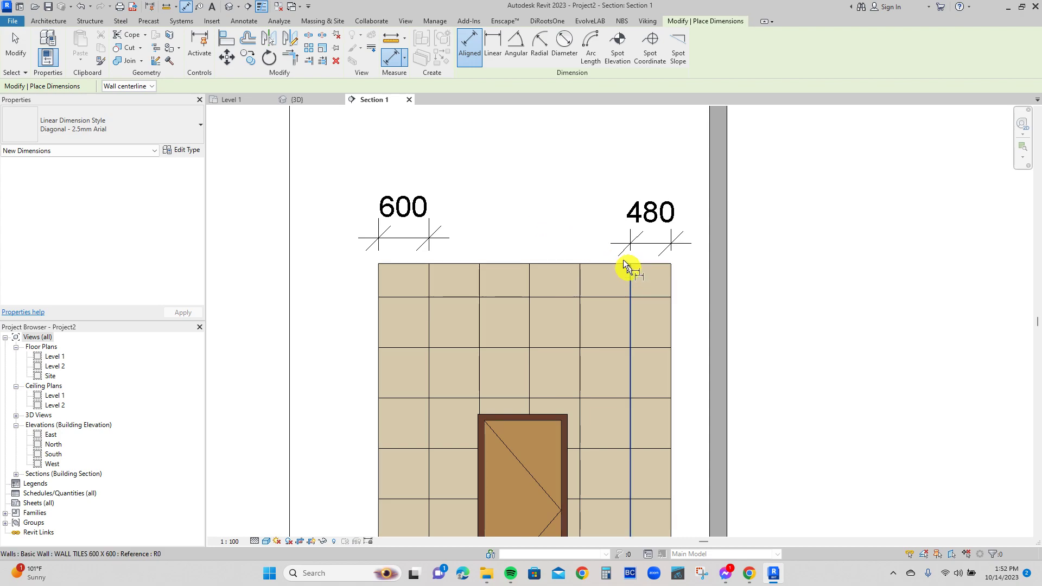
key("Escape")
key("Escape")
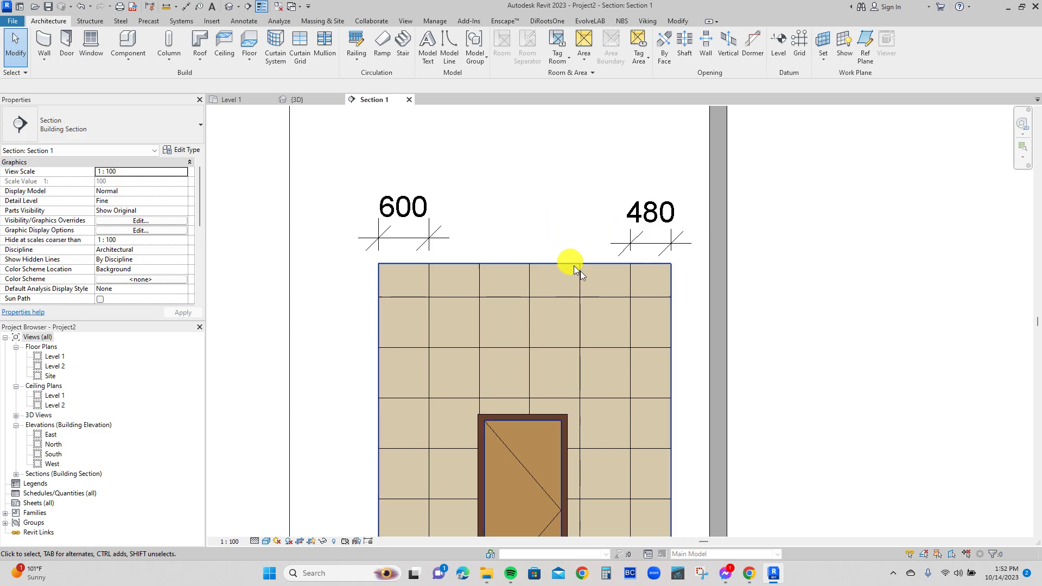
left_click(629, 325)
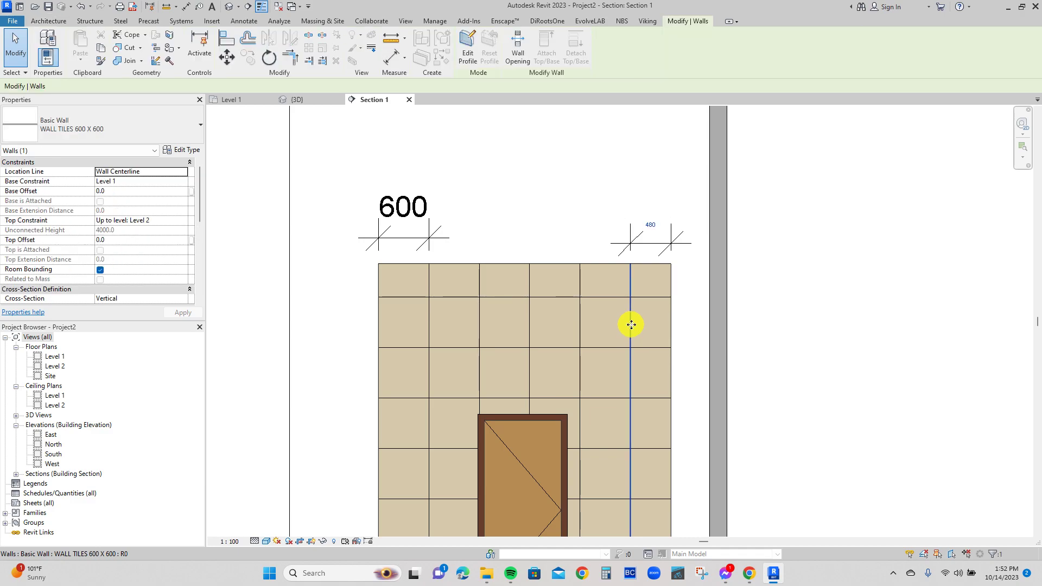
left_click(652, 227)
left_click(654, 201)
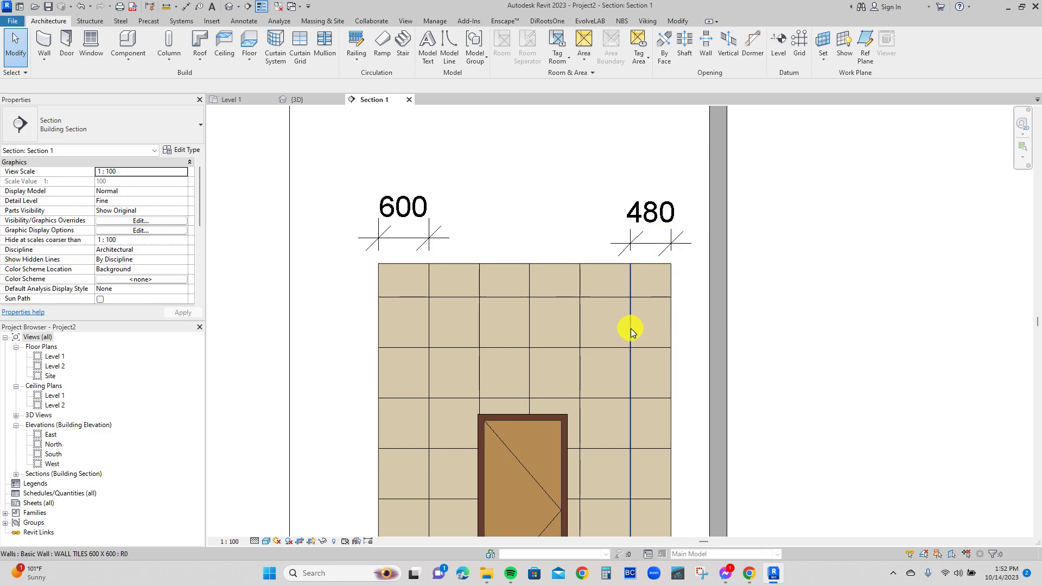
Shift the tile pattern by setting the dimension from the last vertical joint to the wall's right edge to 540.
left_click(633, 333)
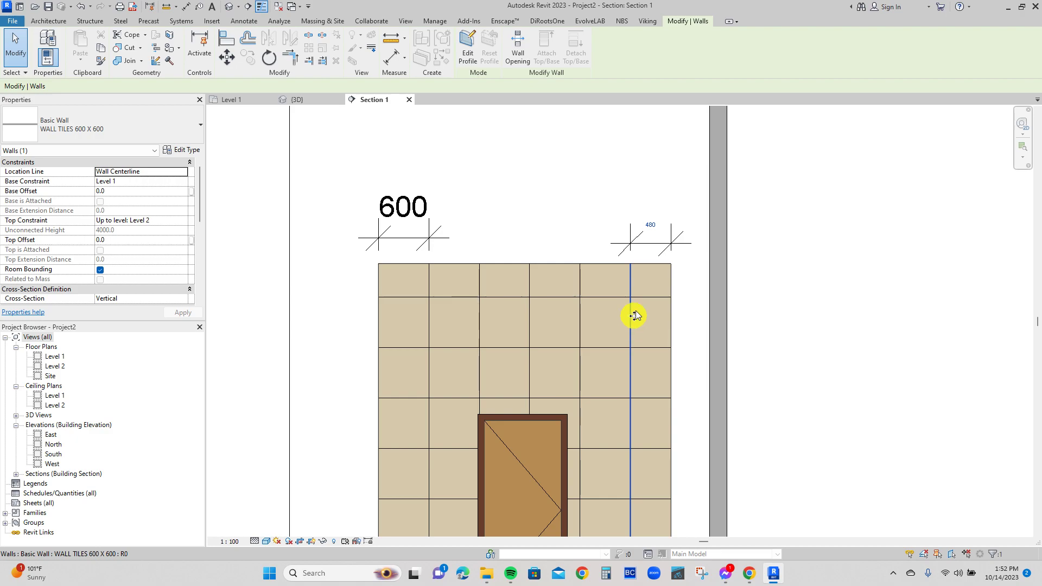
left_click(651, 226)
type("540")
key("Return")
left_click(584, 203)
scroll(530, 240, "down", 2)
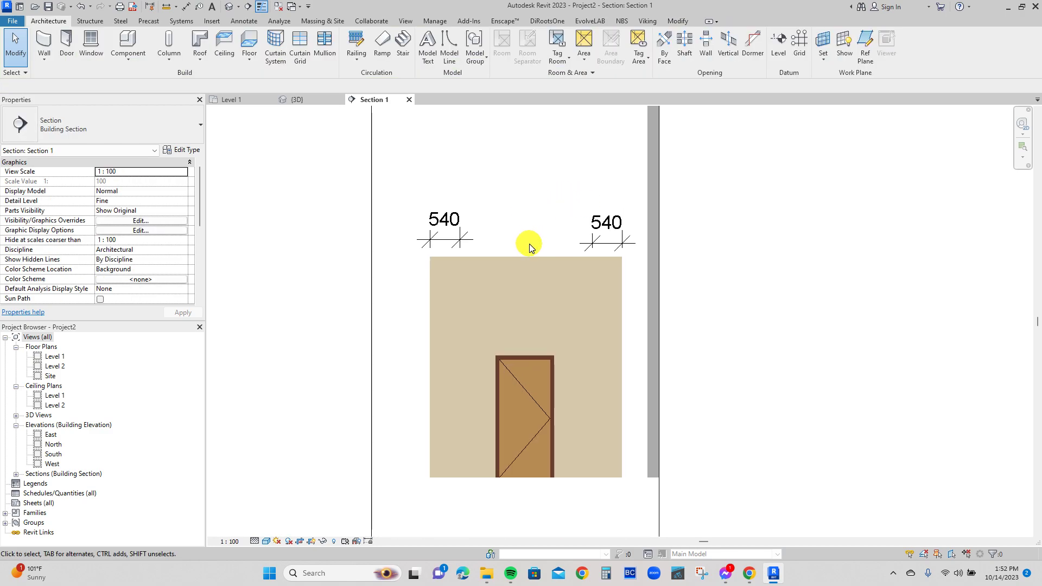
Examine the tile layout around the door in the section view, and return to the Level 1 floor plan.
scroll(477, 476, "up", 2)
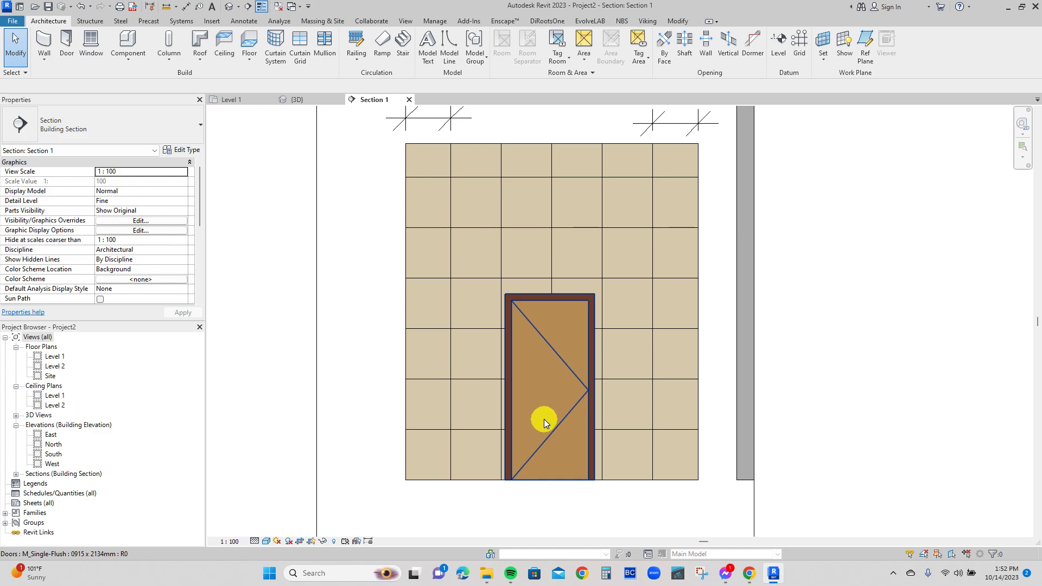
scroll(542, 422, "down", 2)
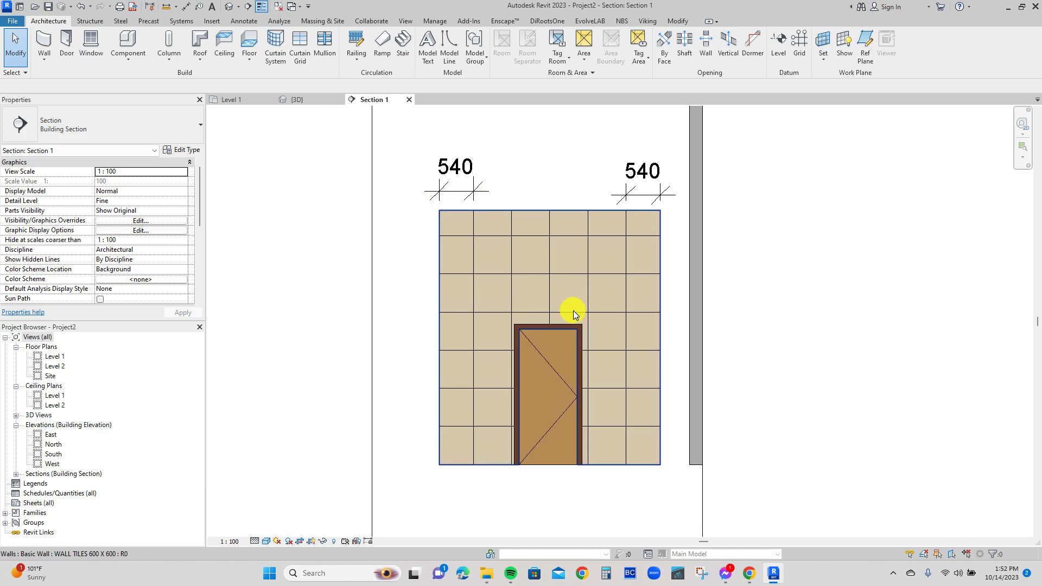
scroll(524, 284, "down", 2)
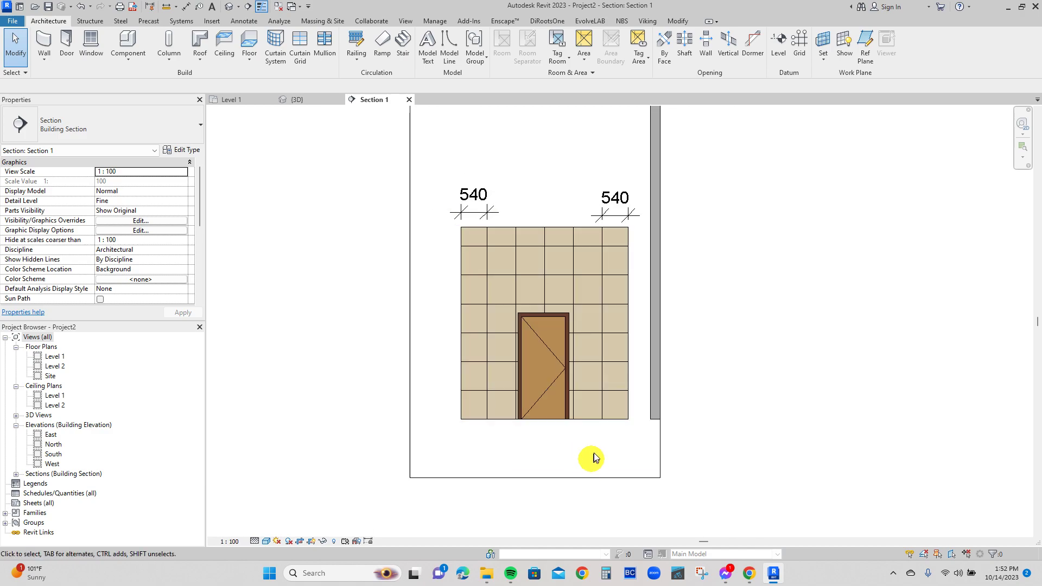
scroll(521, 346, "down", 2)
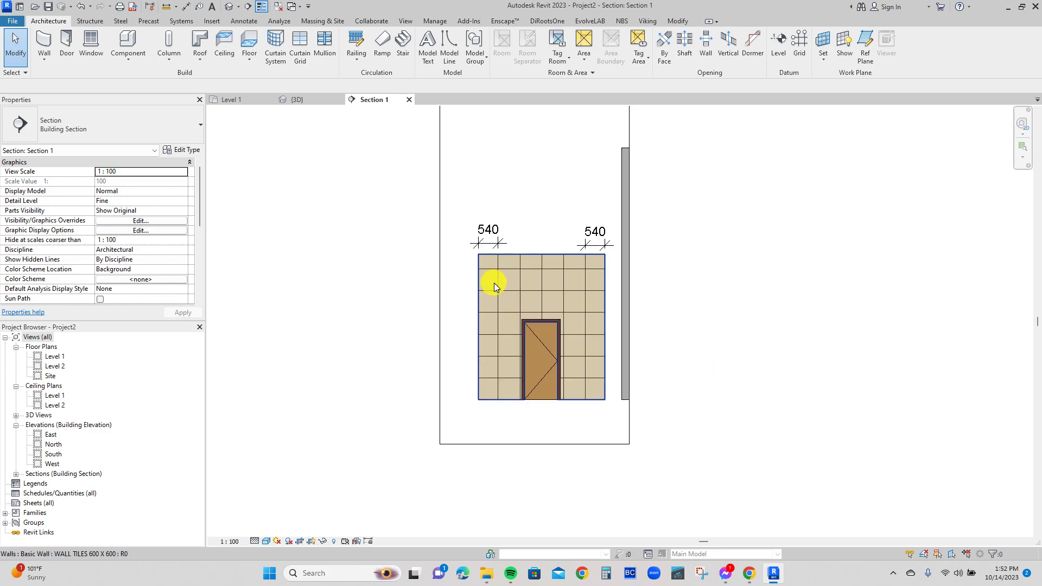
mouse_move(531, 210)
middle_mouse_down()
mouse_move(536, 202)
mouse_move(529, 228)
middle_mouse_up()
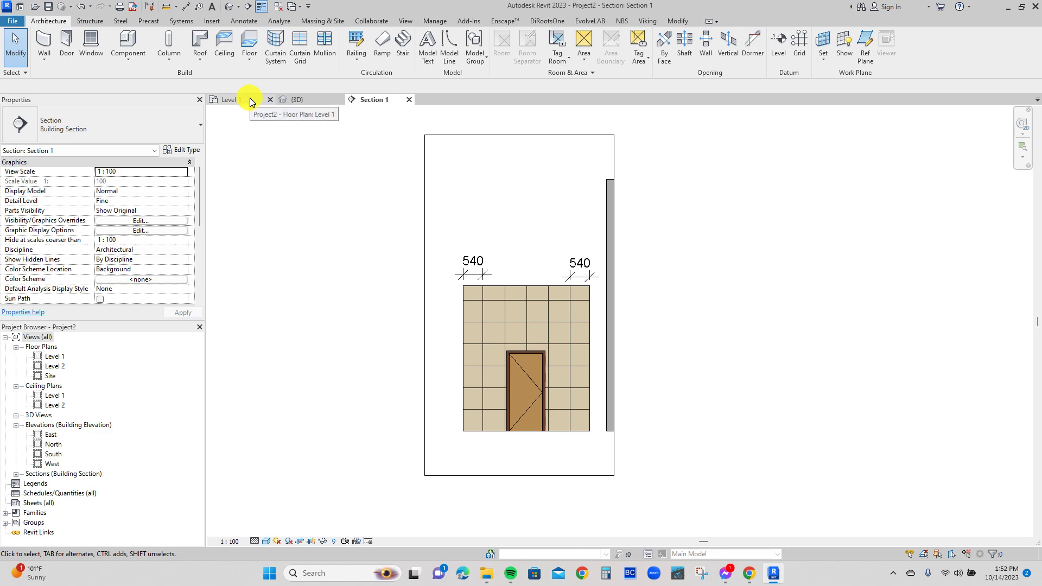
left_click(251, 101)
scroll(475, 223, "down", 4)
middle_click_drag(550, 219, 491, 194)
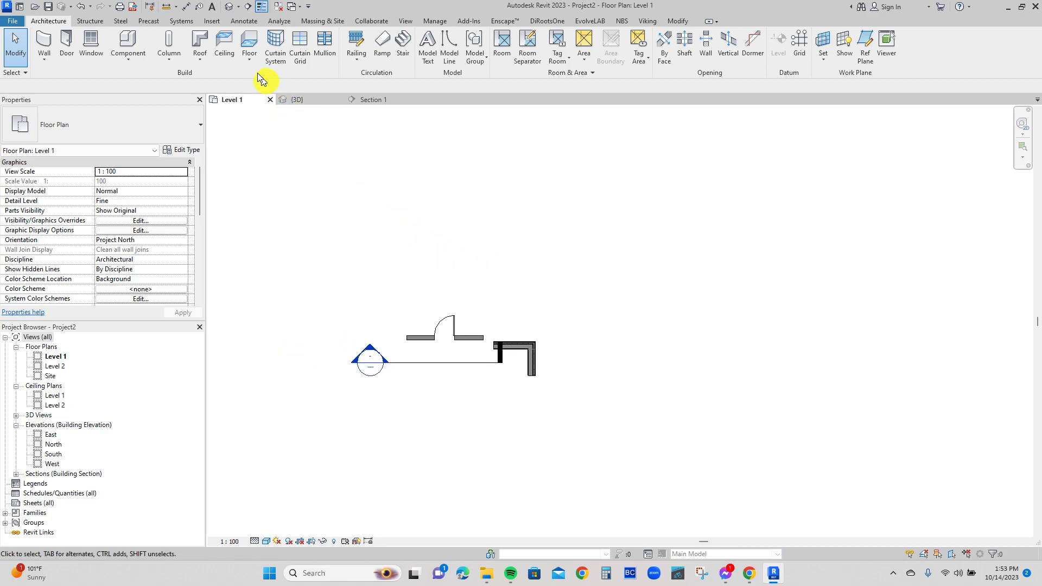
Create a Generic 150mm floor from a rectangular boundary about 13100 mm wide, beside the existing walls on Level 1.
left_click(250, 41)
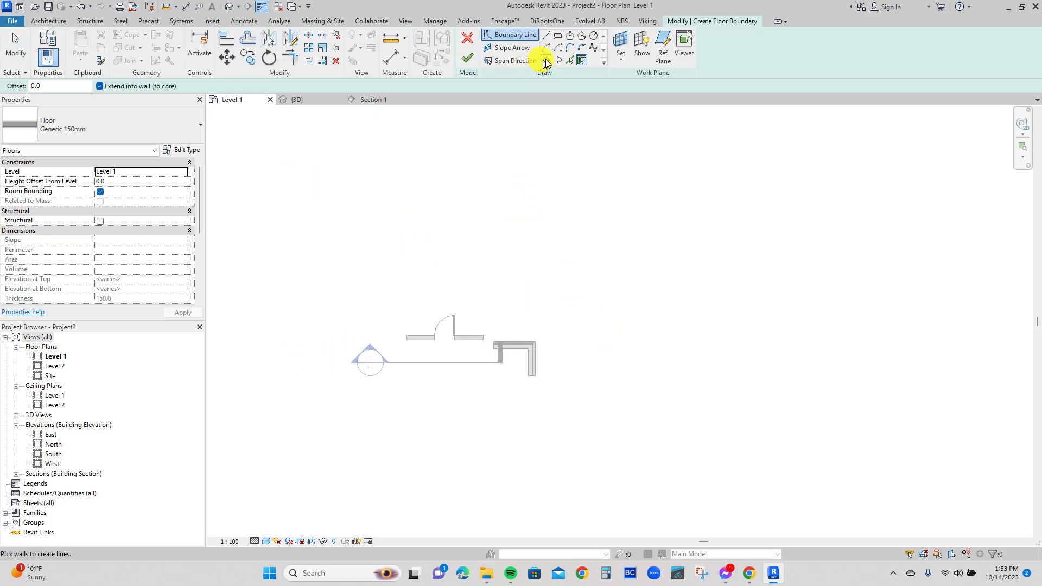
left_click(558, 36)
left_click(551, 246)
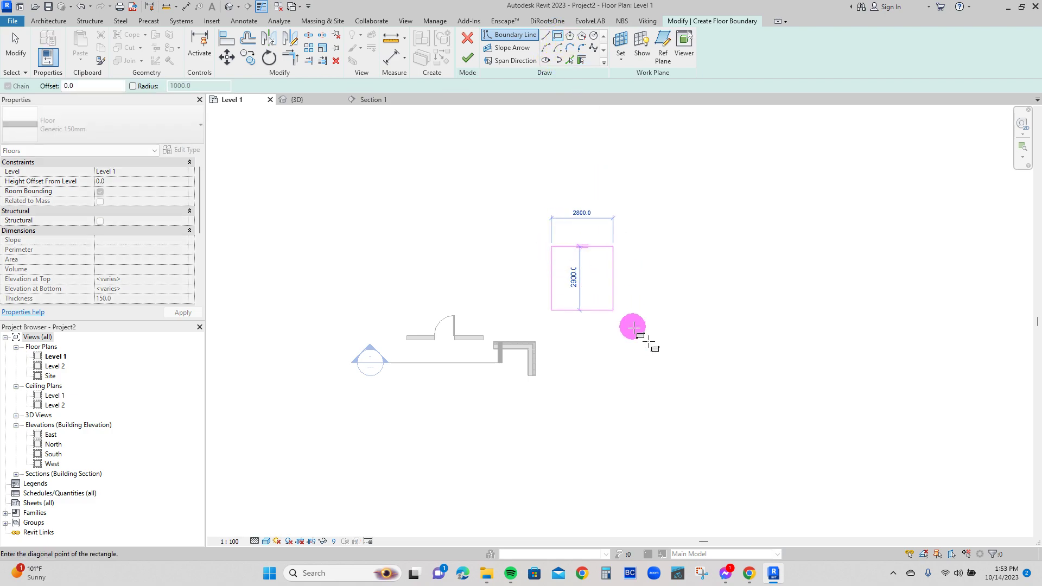
left_click(840, 489)
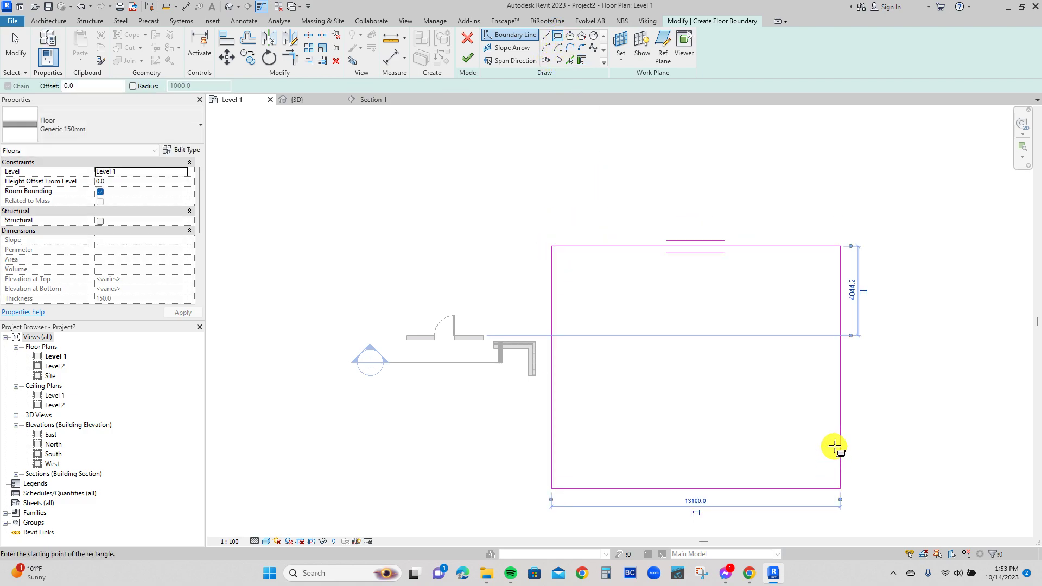
left_click(468, 61)
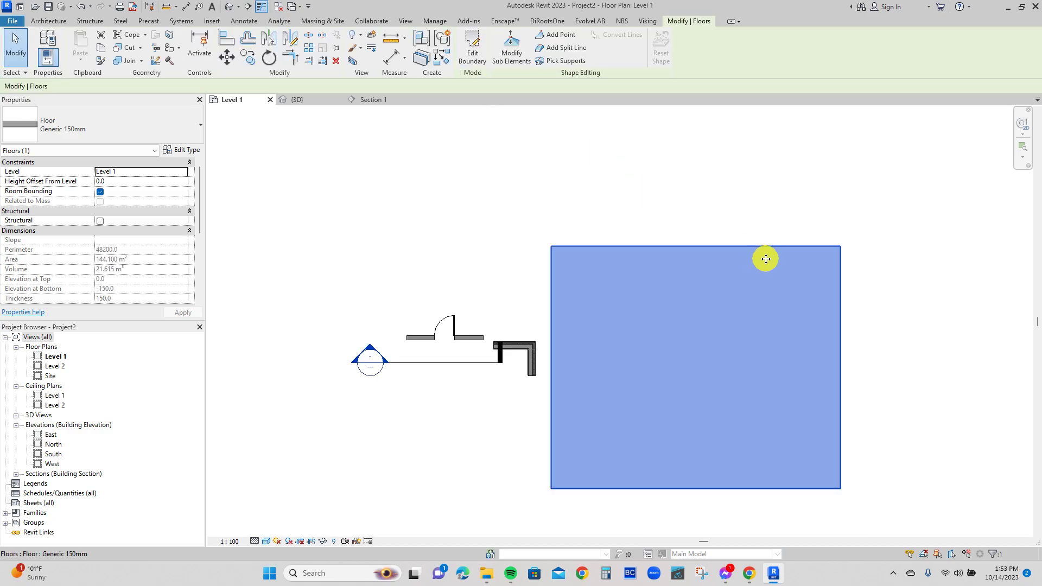
middle_click_drag(832, 232, 780, 219)
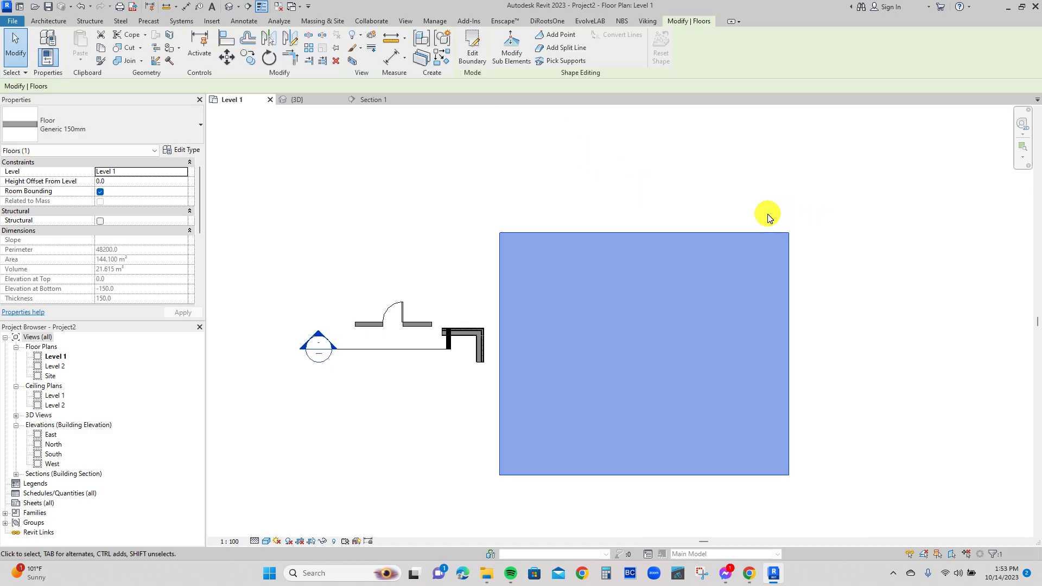
left_click(769, 217)
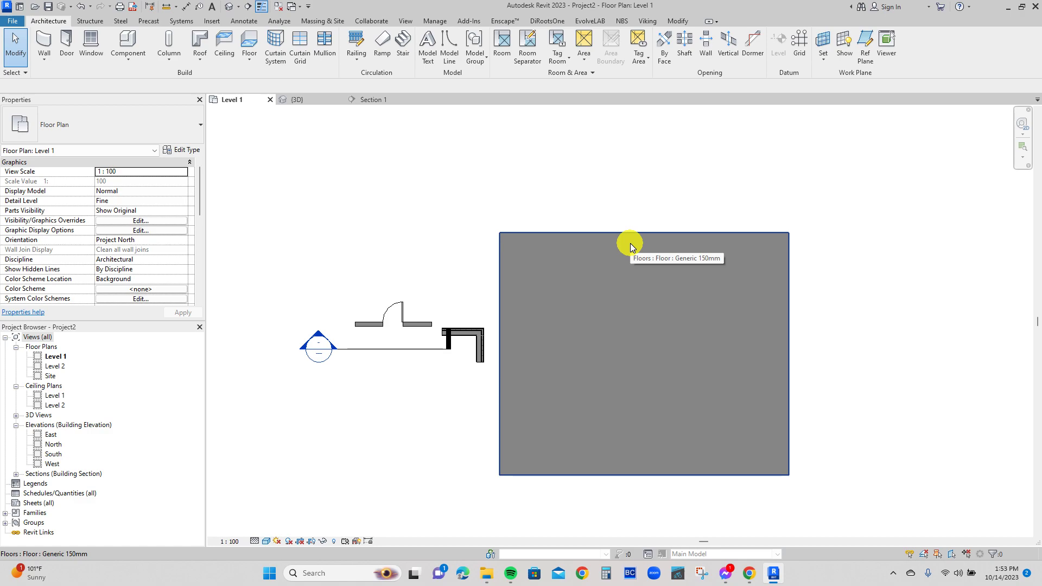
Duplicate the new floor's type and name the copy FLOOR TILE 600X600.
left_click(604, 249)
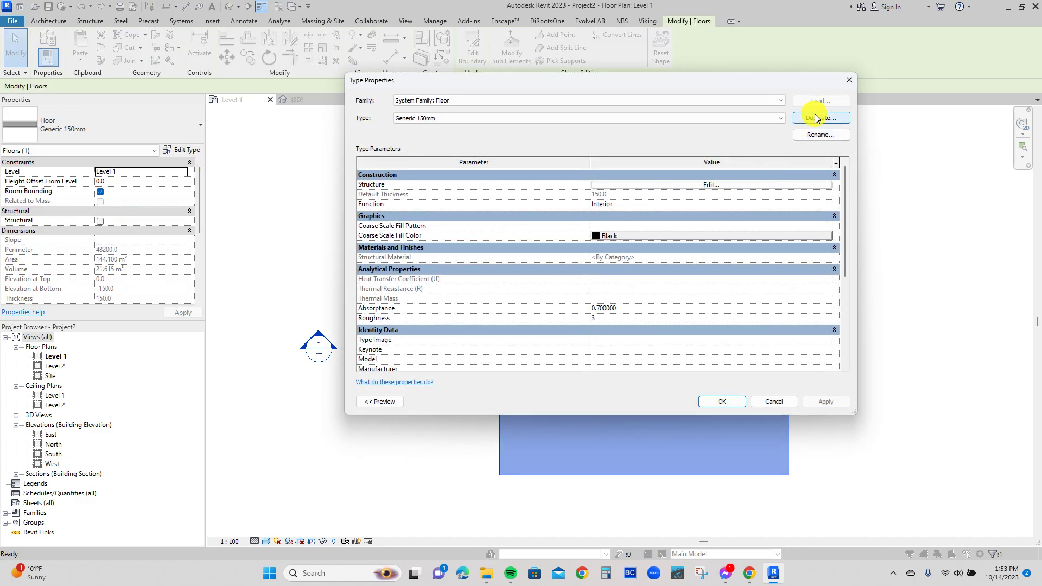
left_click(813, 119)
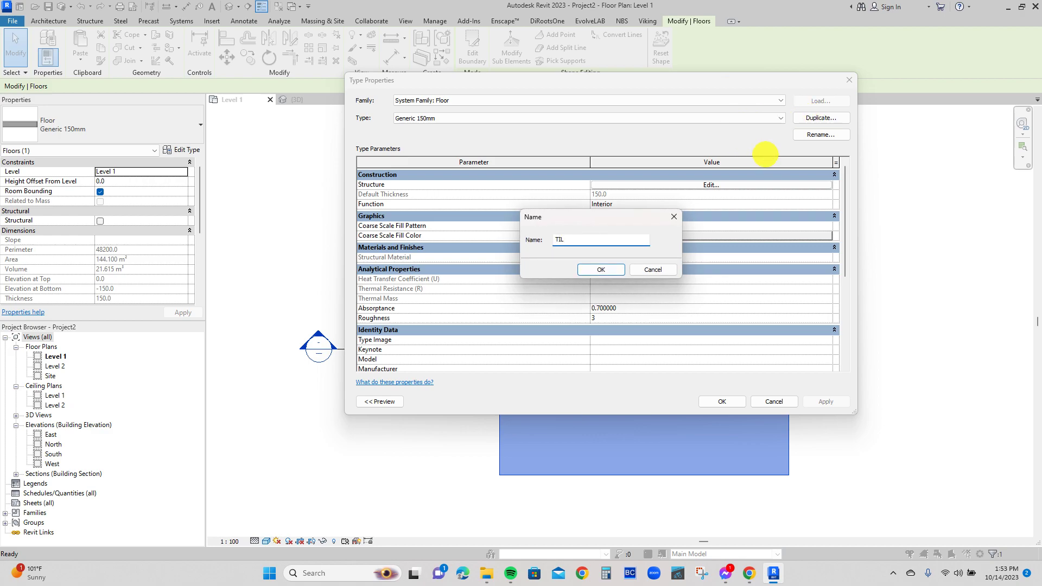
key("BackSpace")
key("BackSpace")
key("BackSpace")
left_click(606, 272)
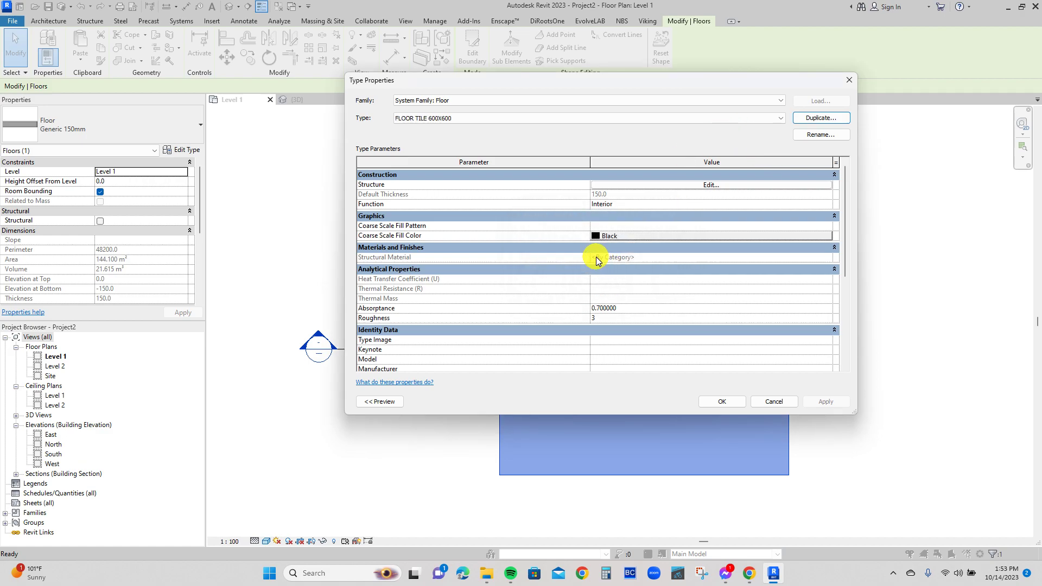
Set the thickness of the structure layer in the FLOOR TILE 600X600 assembly to 5.
left_click(688, 186)
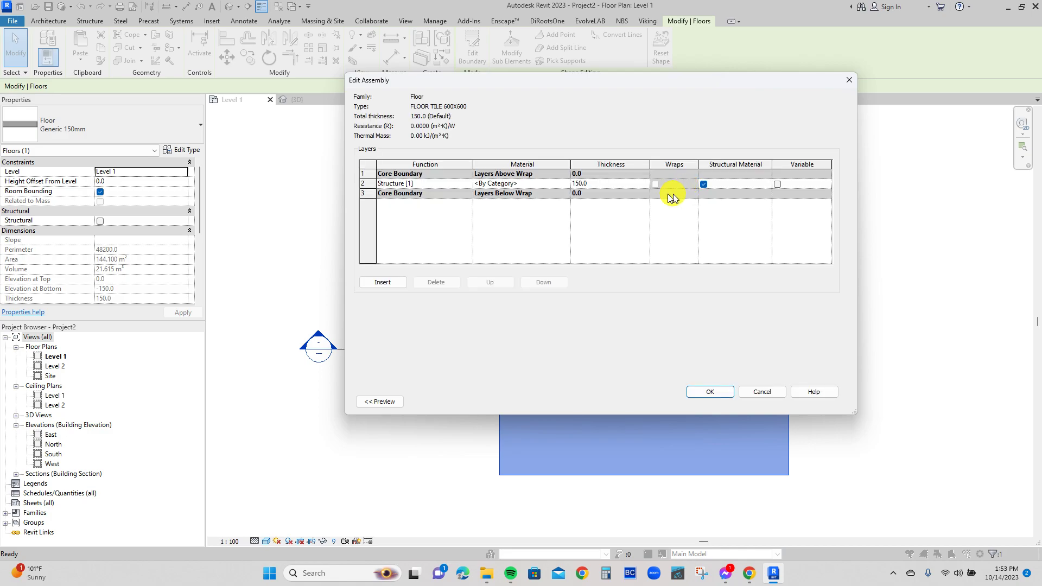
left_click(598, 184)
type("5")
Assign the Ceramic Tile 600X600 material to the floor's structure layer, check its surface pattern, and apply the type changes.
left_click(565, 182)
left_click(565, 183)
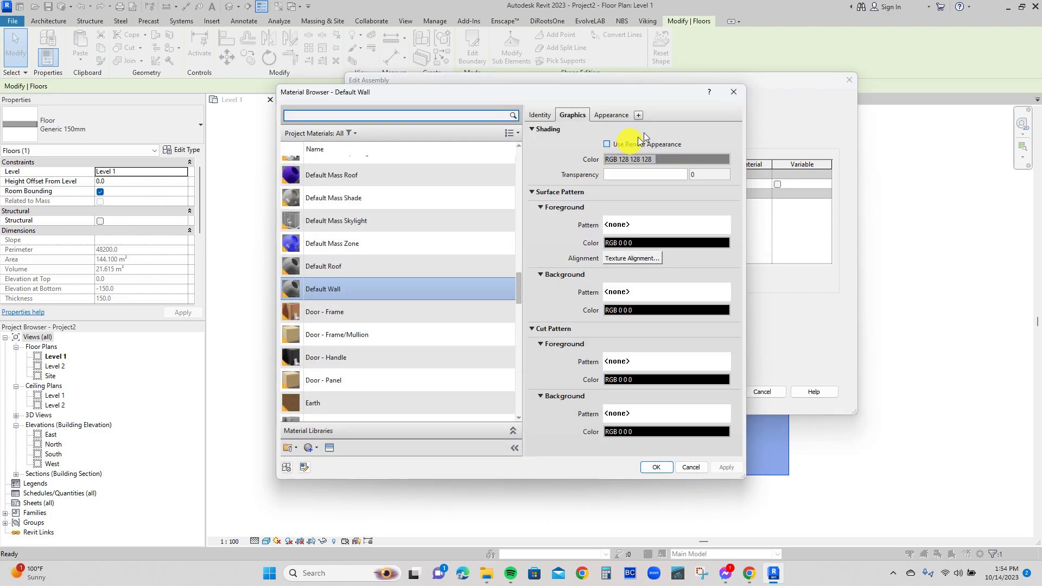
left_click(733, 92)
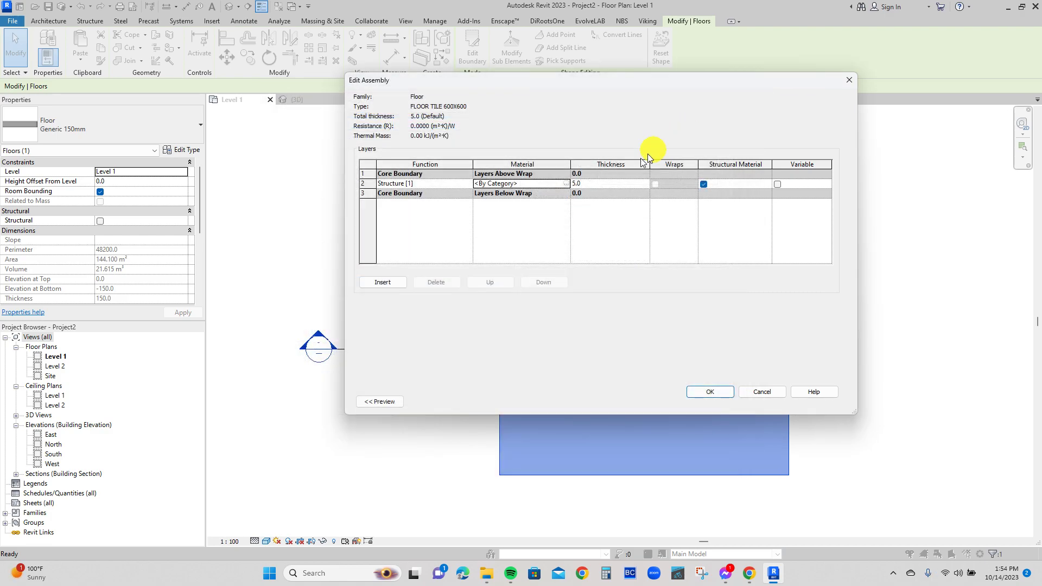
left_click(564, 184)
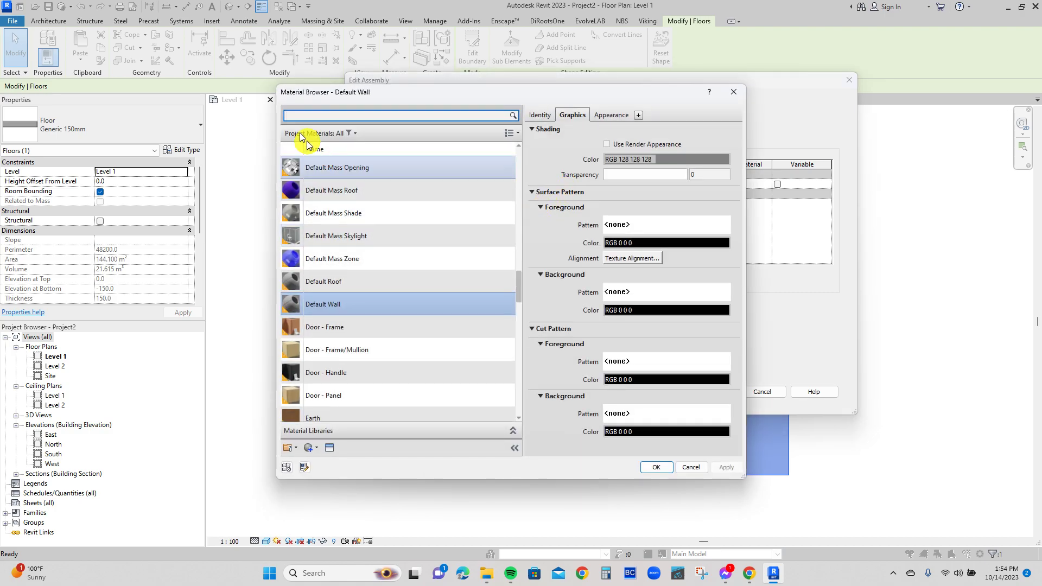
type("TILE")
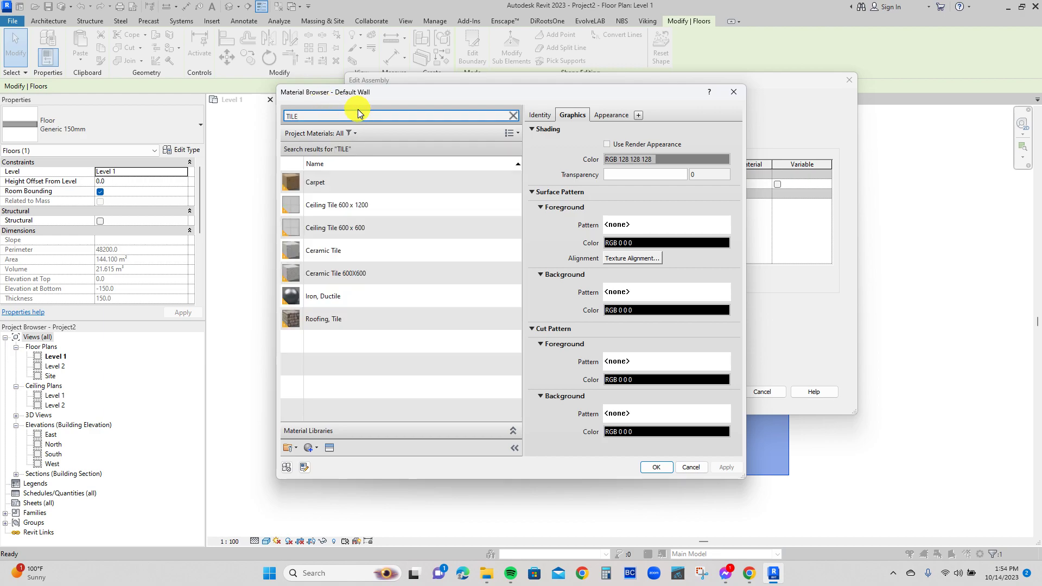
left_click(335, 274)
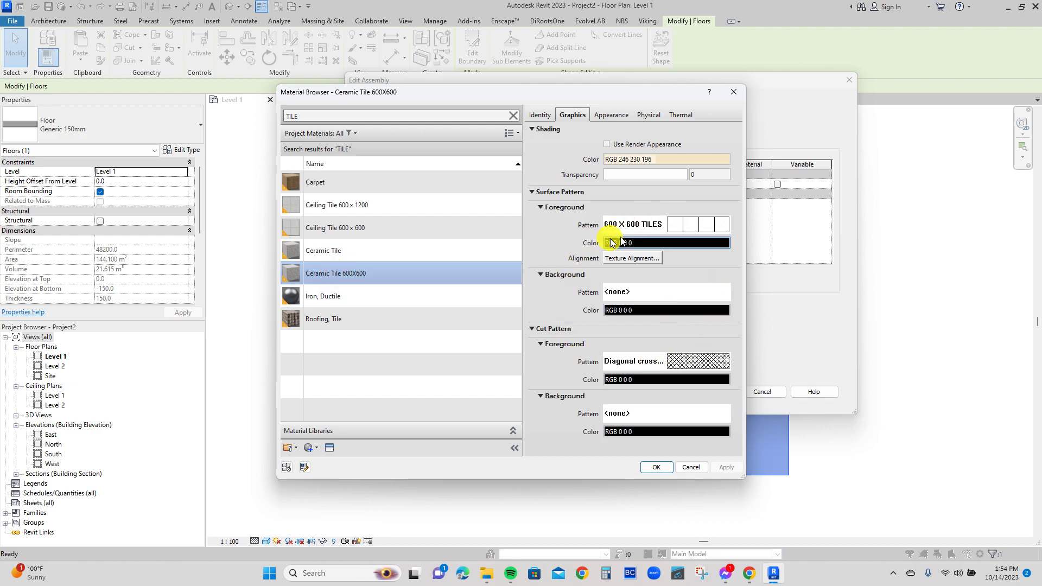
left_click(672, 231)
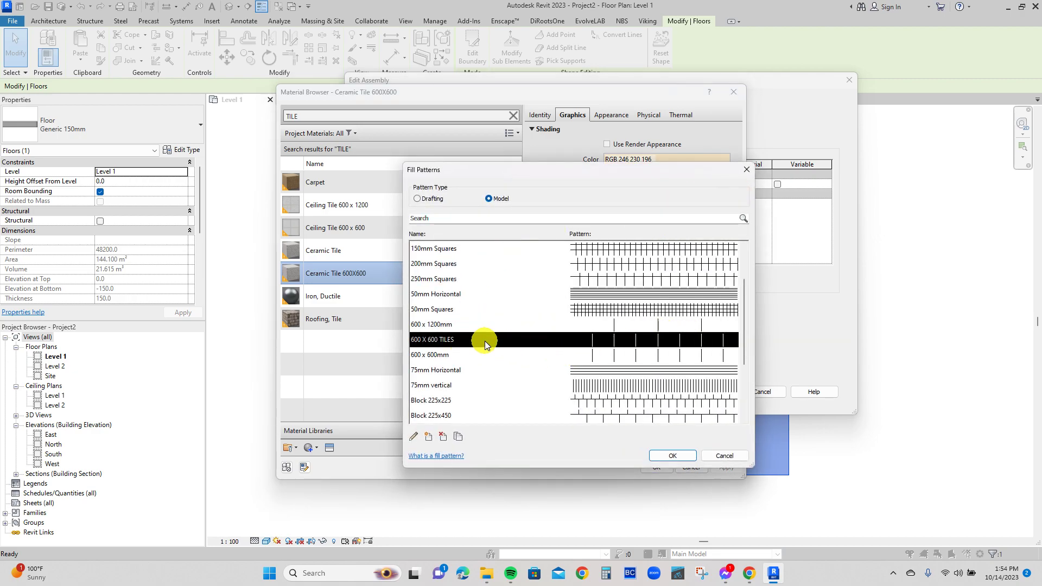
left_click(746, 170)
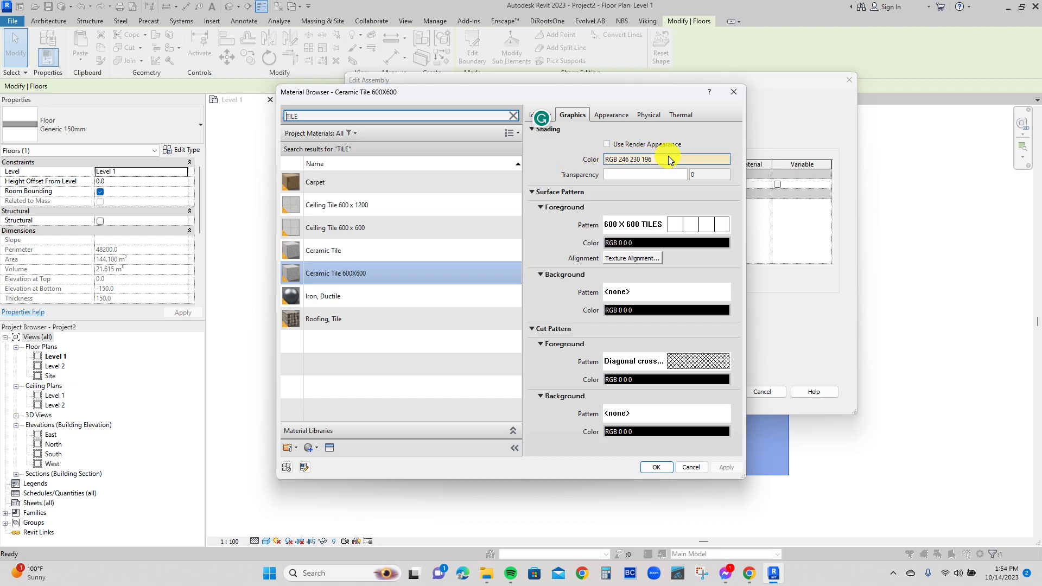
left_click(657, 466)
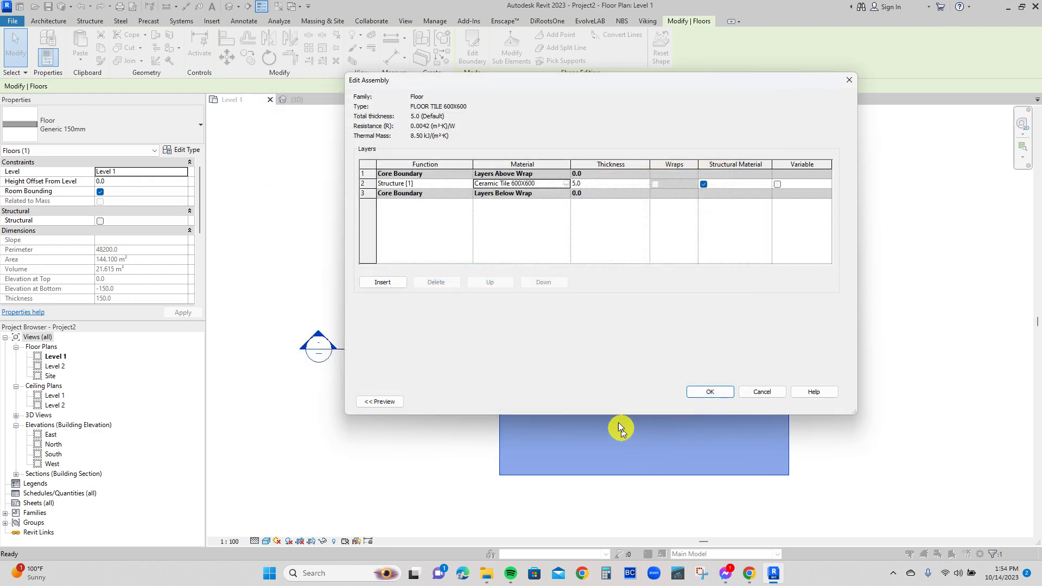
left_click(708, 391)
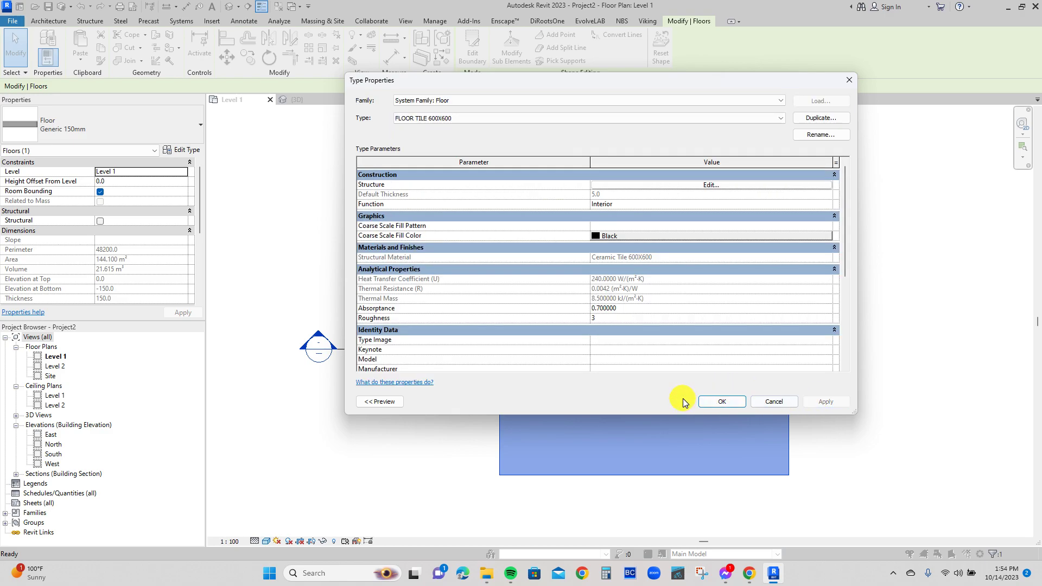
left_click(713, 402)
left_click(488, 226)
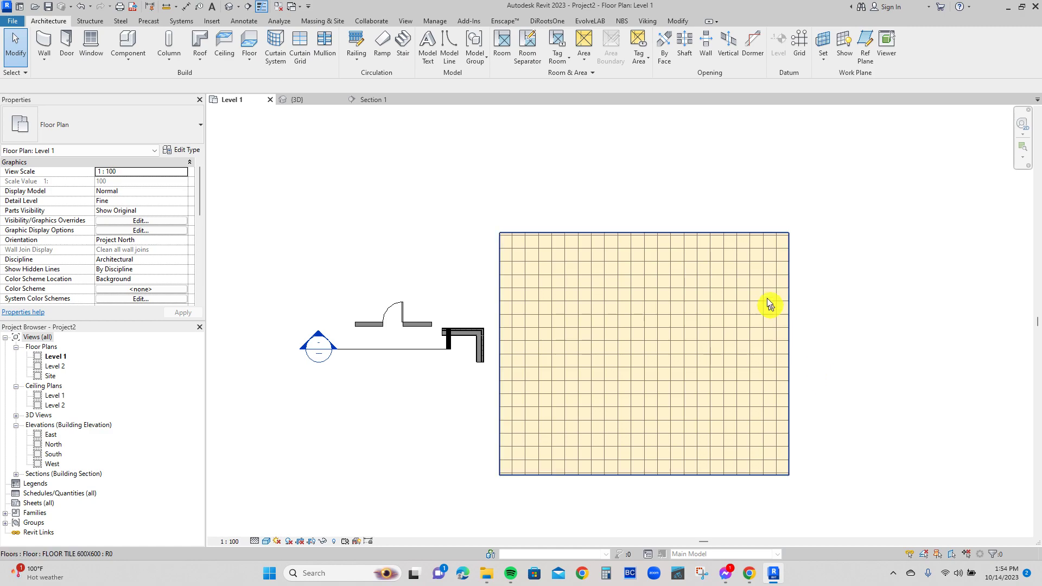
Add aligned dimensions above the floor from its outermost vertical tile joints to the right and left edges.
scroll(771, 279, "up", 3)
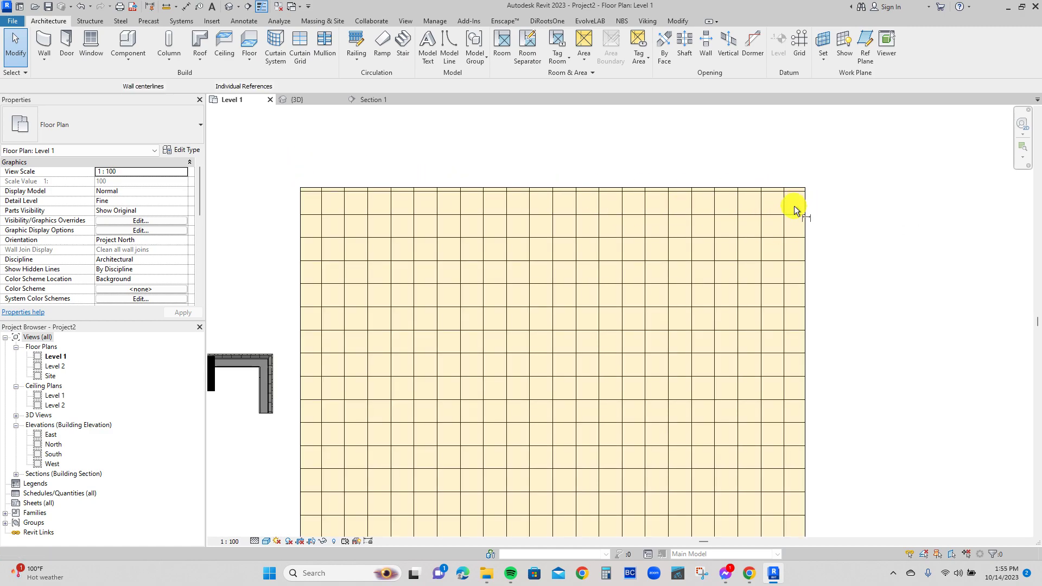
key("i")
left_click(758, 157)
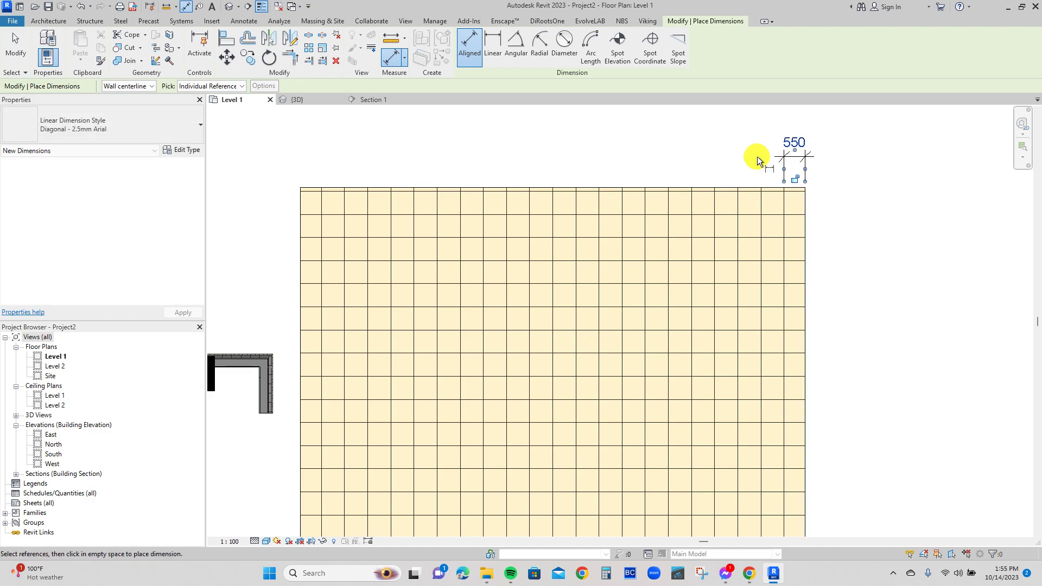
left_click(325, 153)
scroll(551, 156, "down", 2)
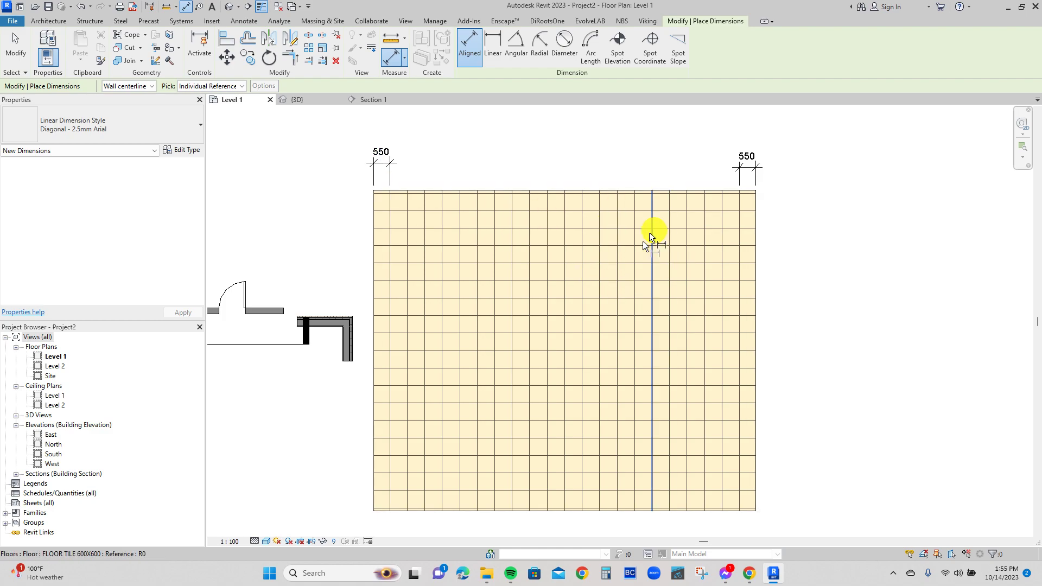
key("Escape")
key("Escape")
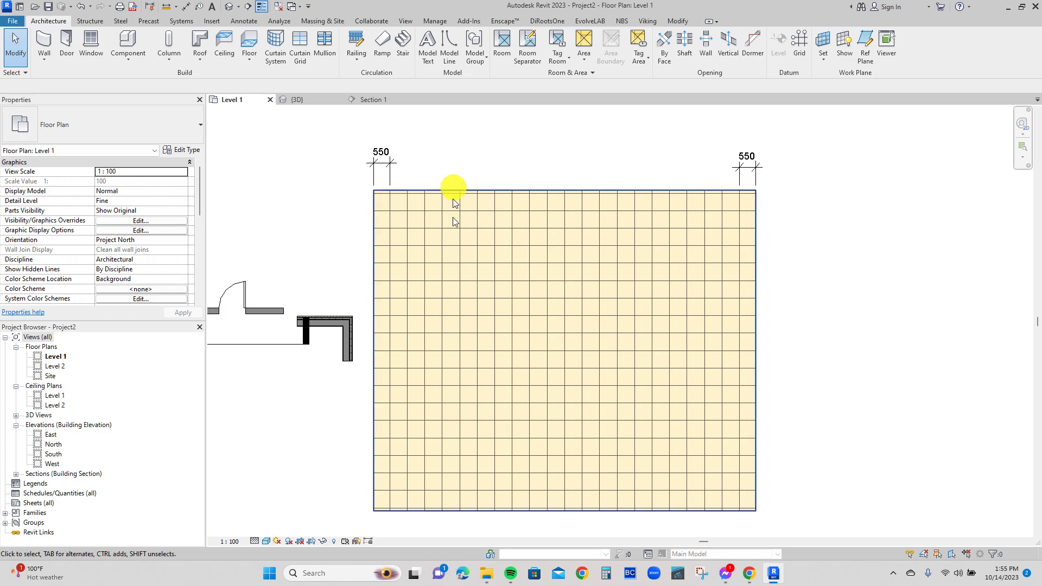
Add aligned dimensions from the outermost horizontal tile joints to the floor's bottom and top edges.
key("d")
key("i")
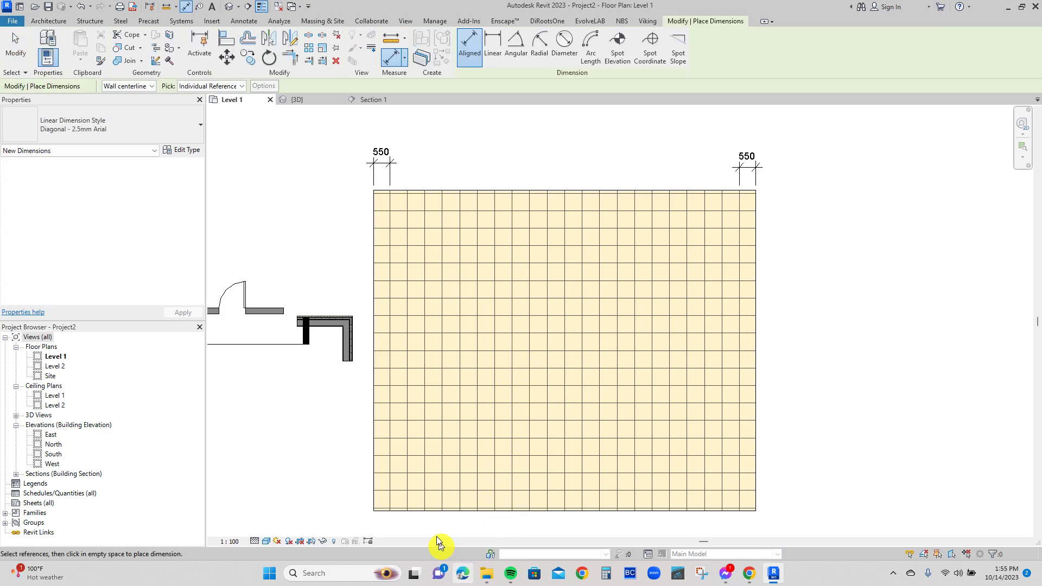
scroll(438, 537, "up", 2)
left_click(464, 500)
scroll(466, 500, "down", 3)
left_click(334, 499)
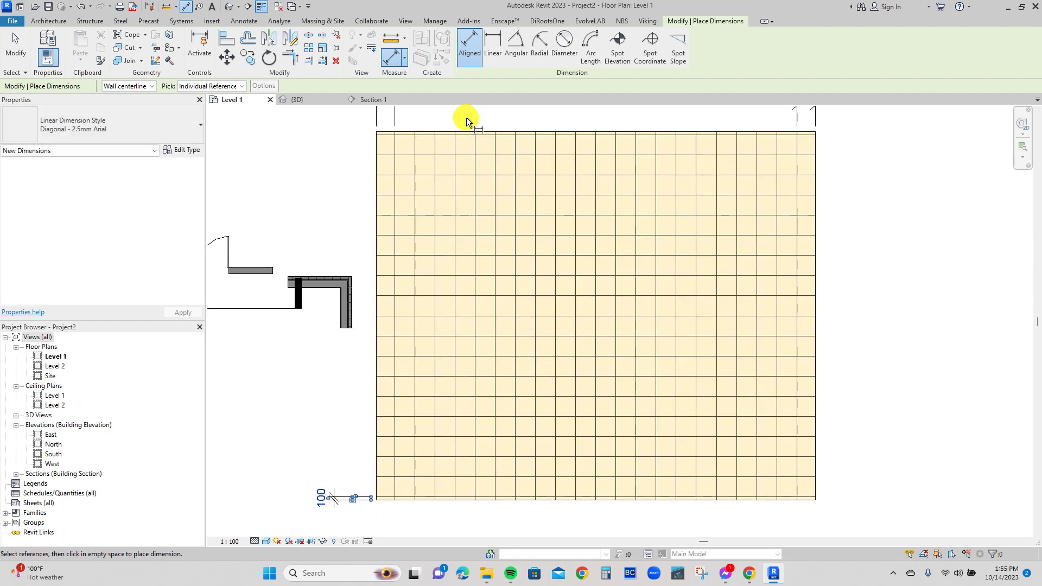
middle_click_drag(465, 135, 454, 174)
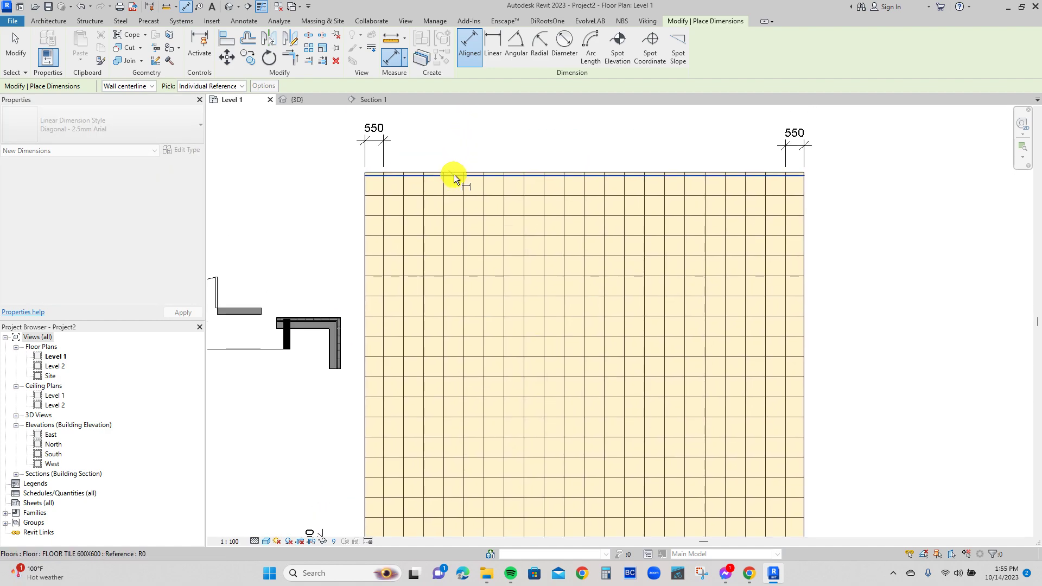
scroll(453, 175, "up", 2)
left_click(453, 171)
left_click(455, 136)
scroll(455, 136, "down", 4)
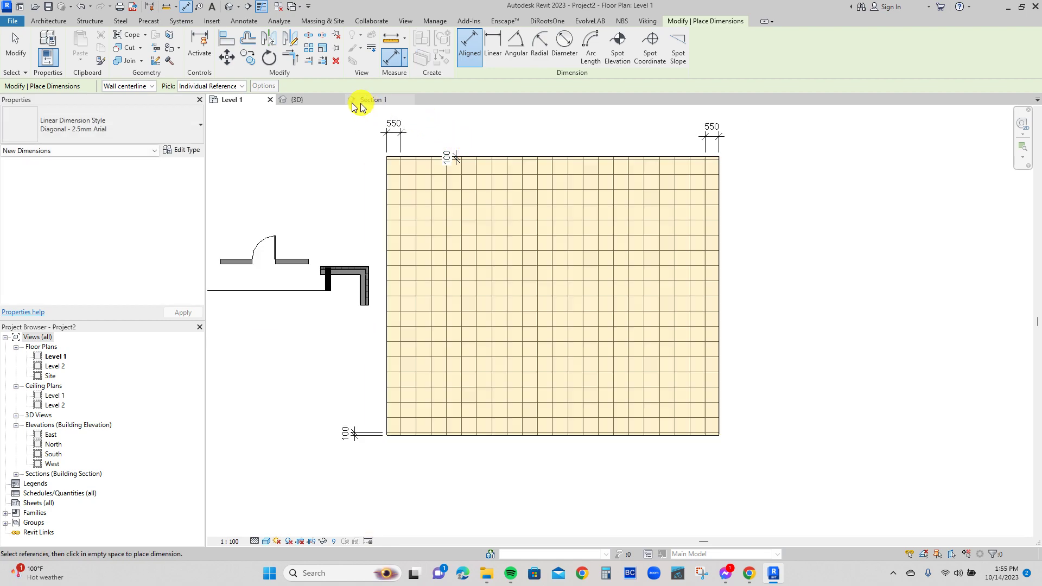
Examine the tiled floor's edge and joint pattern beside the walls in the 3D view.
left_click(298, 100)
scroll(724, 365, "down", 6)
scroll(310, 205, "down", 2)
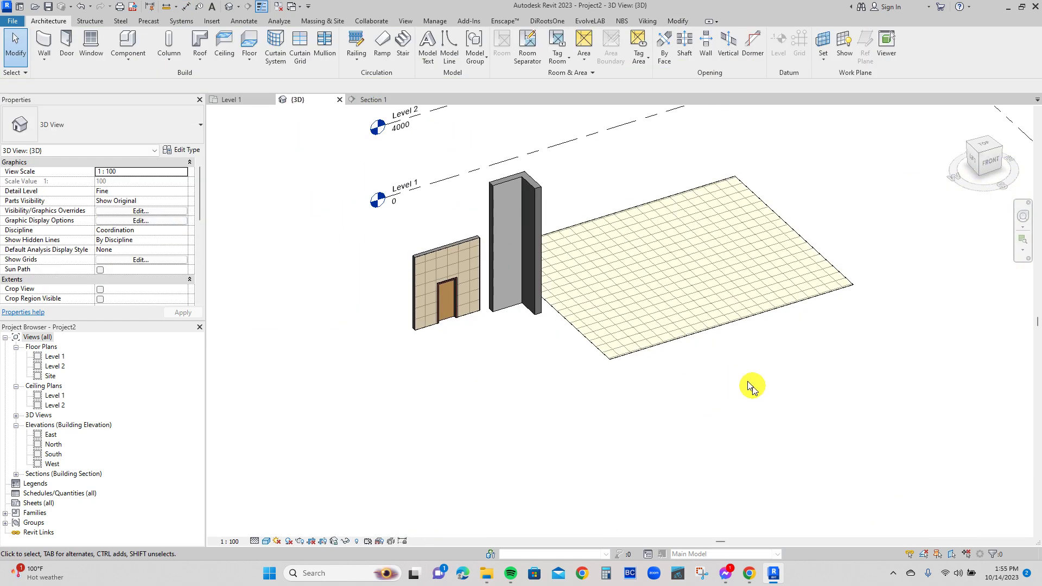
scroll(661, 342, "up", 3)
scroll(581, 373, "up", 5)
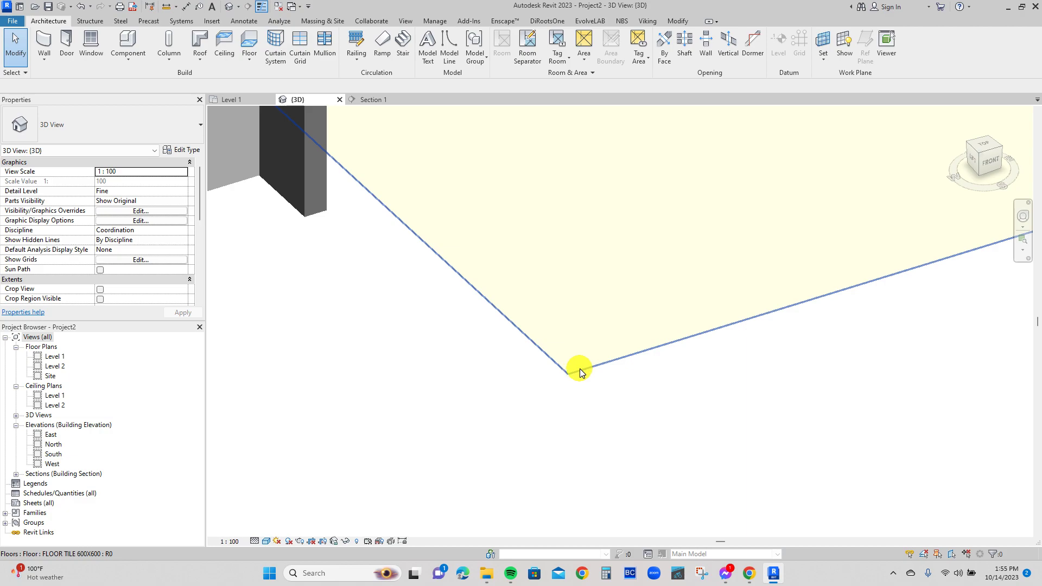
scroll(552, 397, "down", 6)
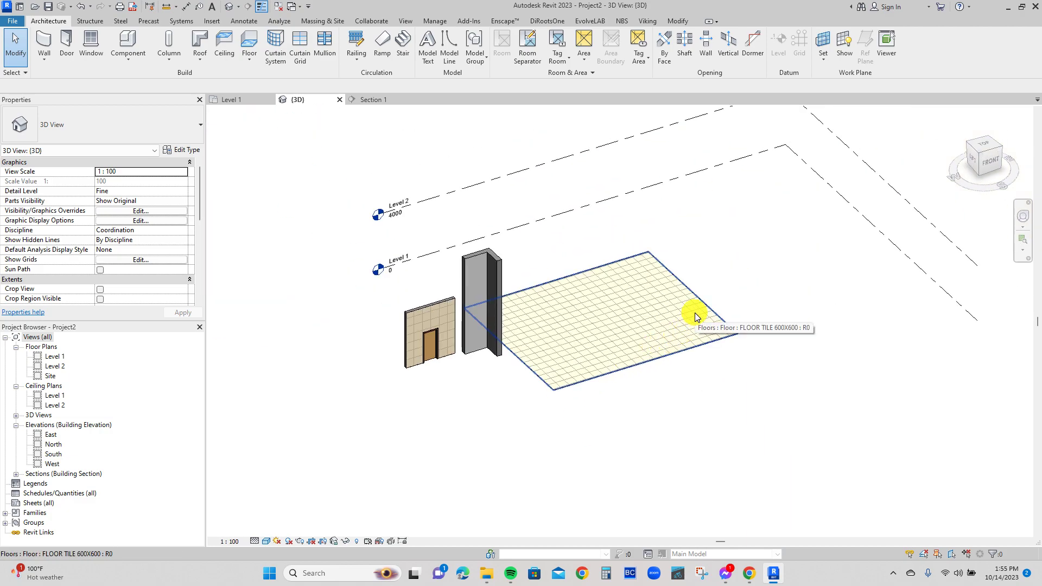
middle_click_drag(765, 342, 561, 295, "shift")
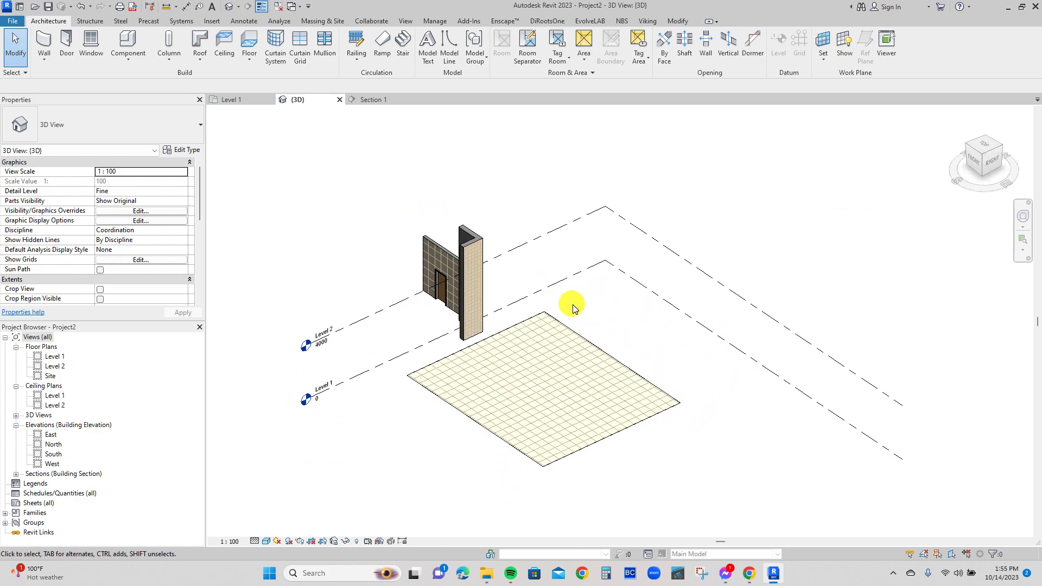